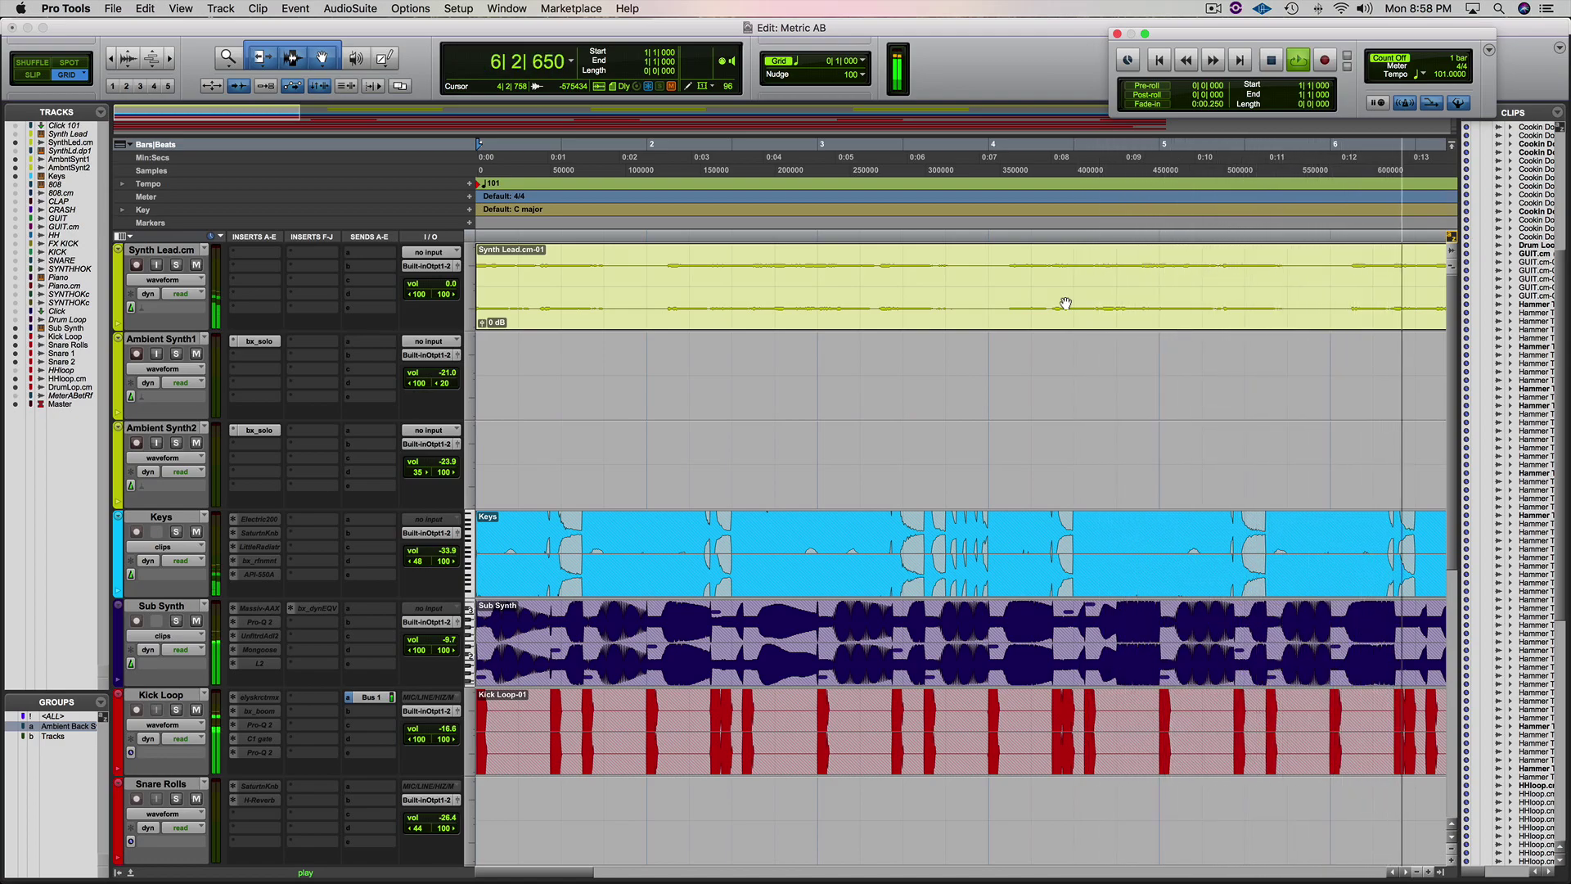
# - Stop playback and open the ADPTR MetricAB plug-in inserted on the Master track
pyautogui.scroll(-5, 1066, 304)
pyautogui.scroll(-3, 1066, 304)
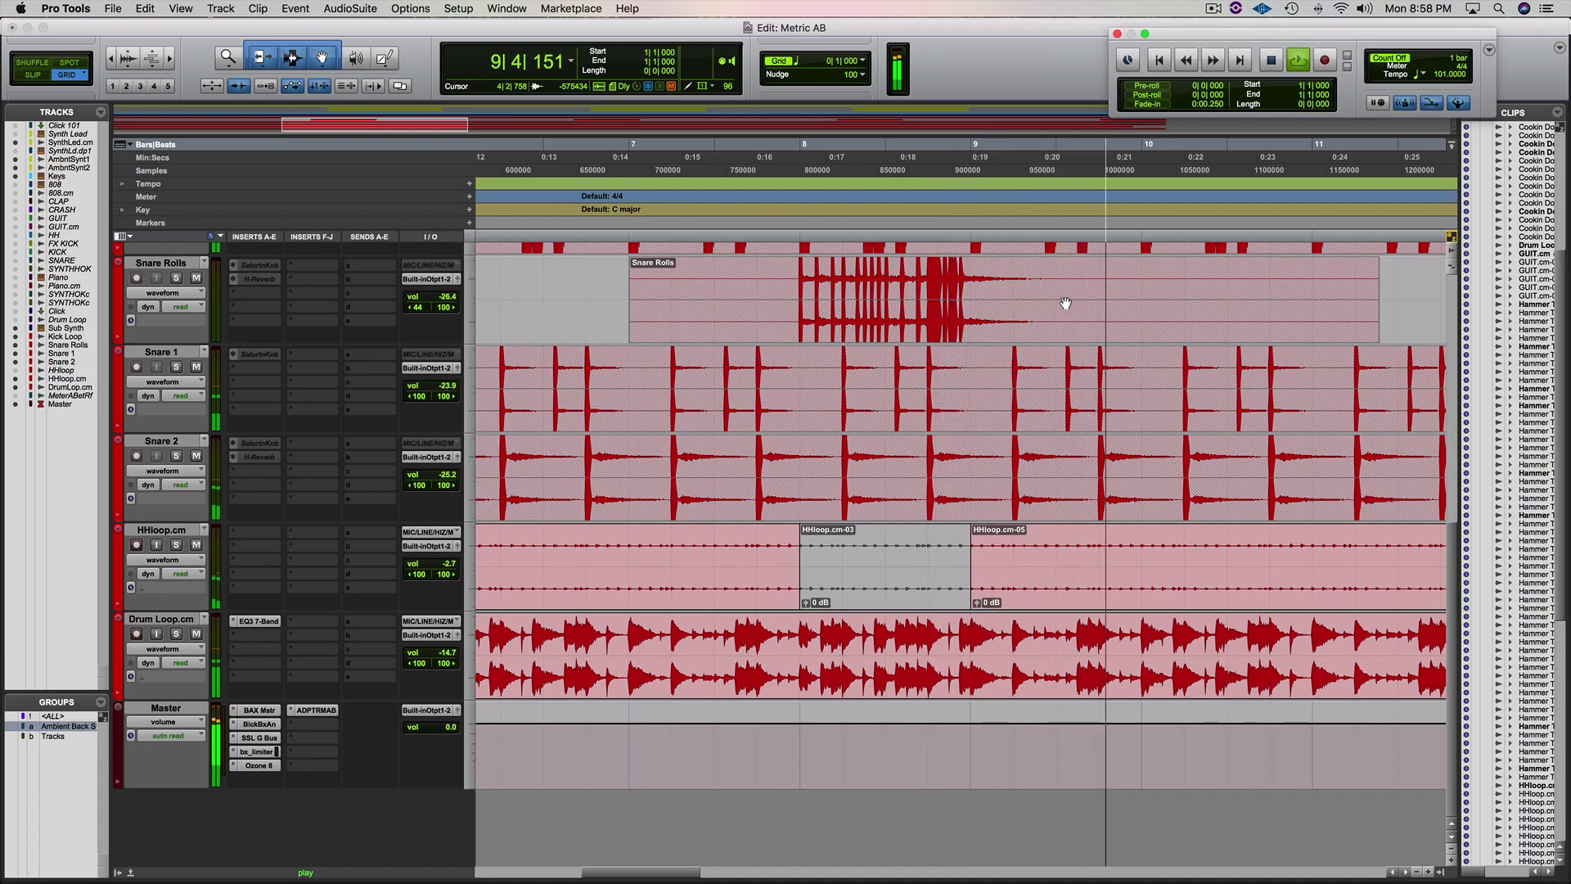
pyautogui.press('space')
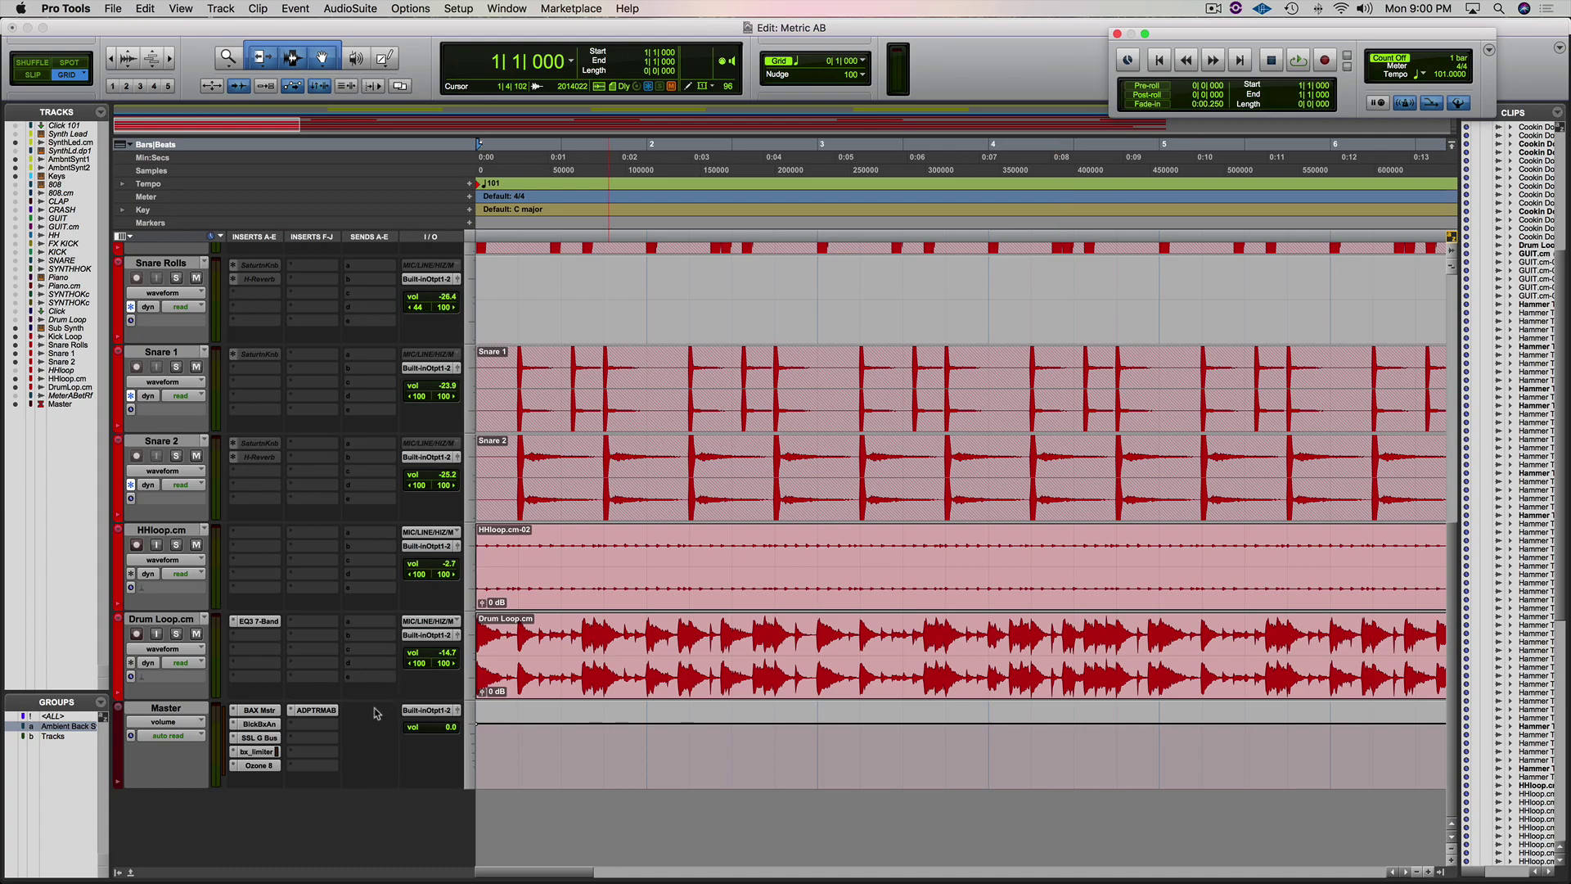
pyautogui.click(316, 709)
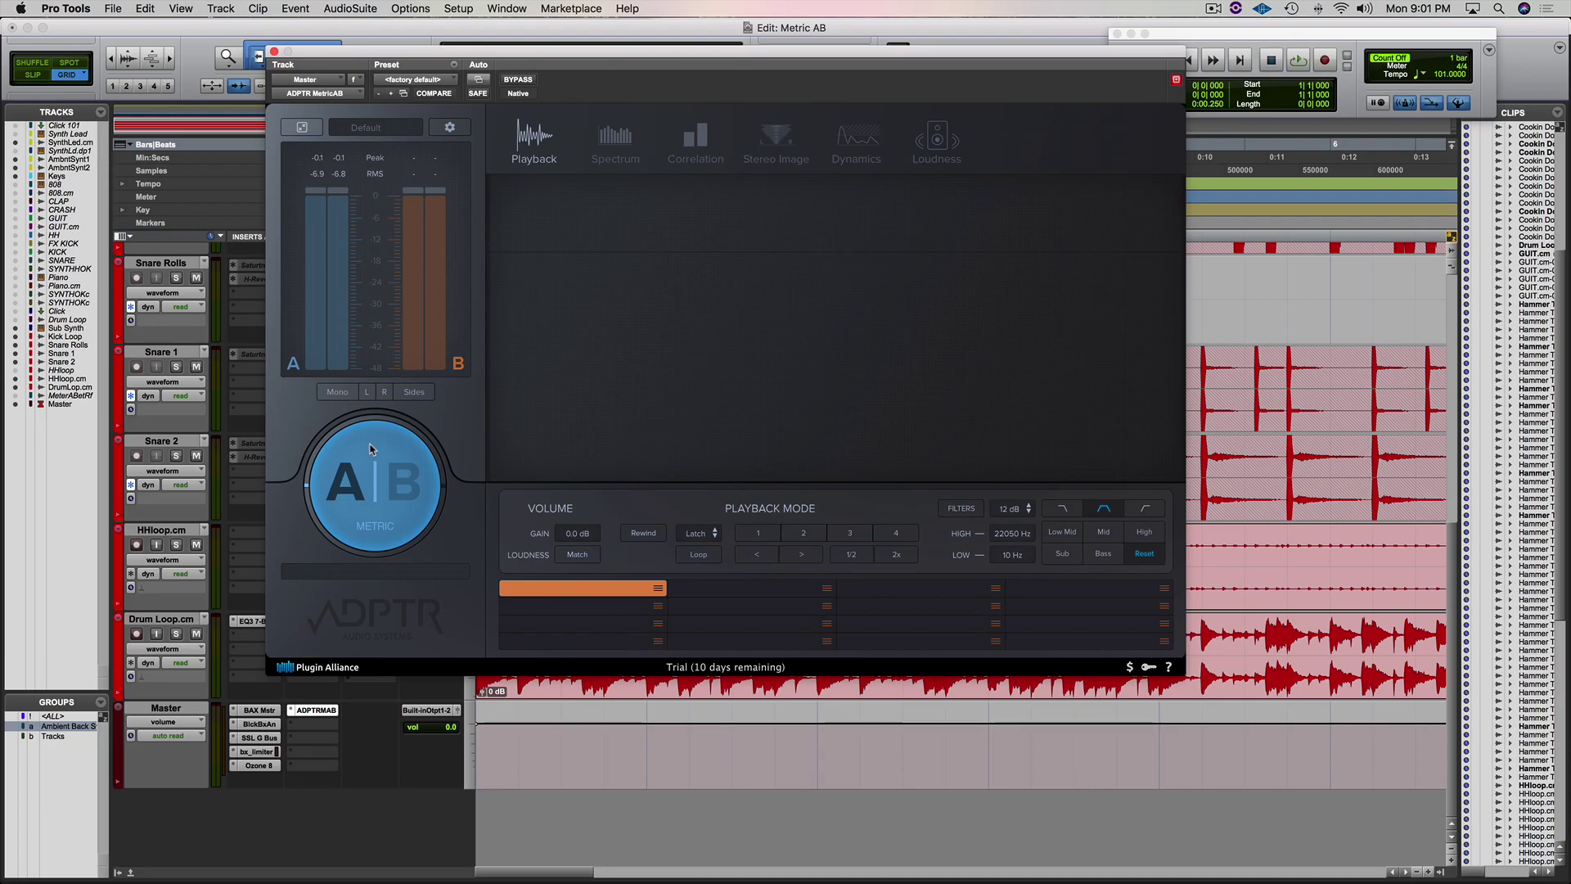
# - Play the mix and review MetricAB's Spectrum, Correlation, Stereo Image, Dynamics and Loudness views, returning to Playback and stopping
pyautogui.press('space')
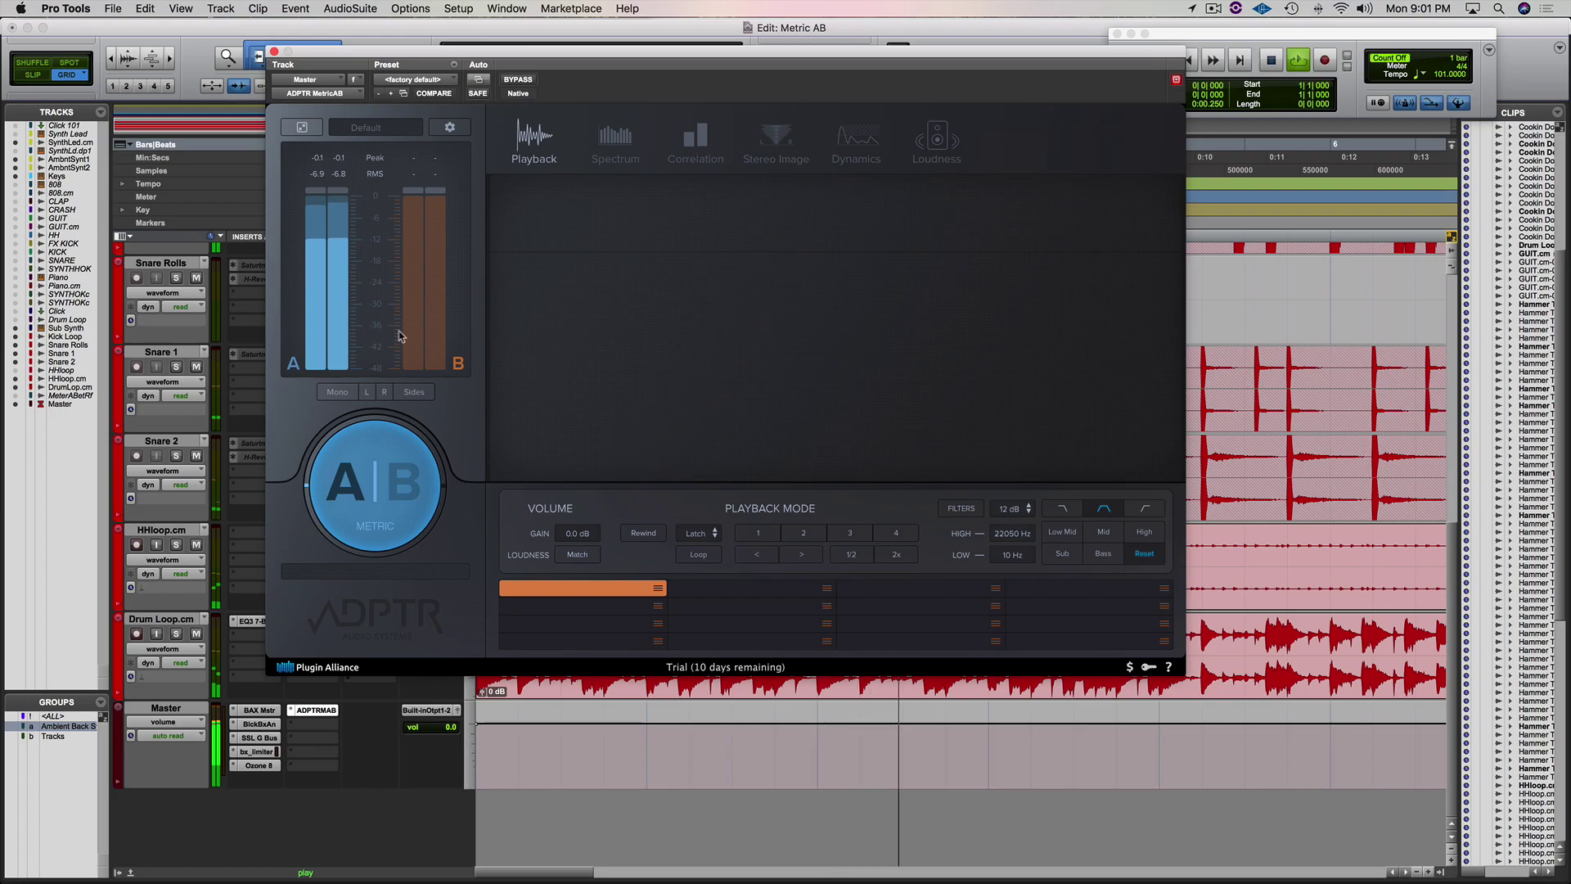
pyautogui.click(615, 140)
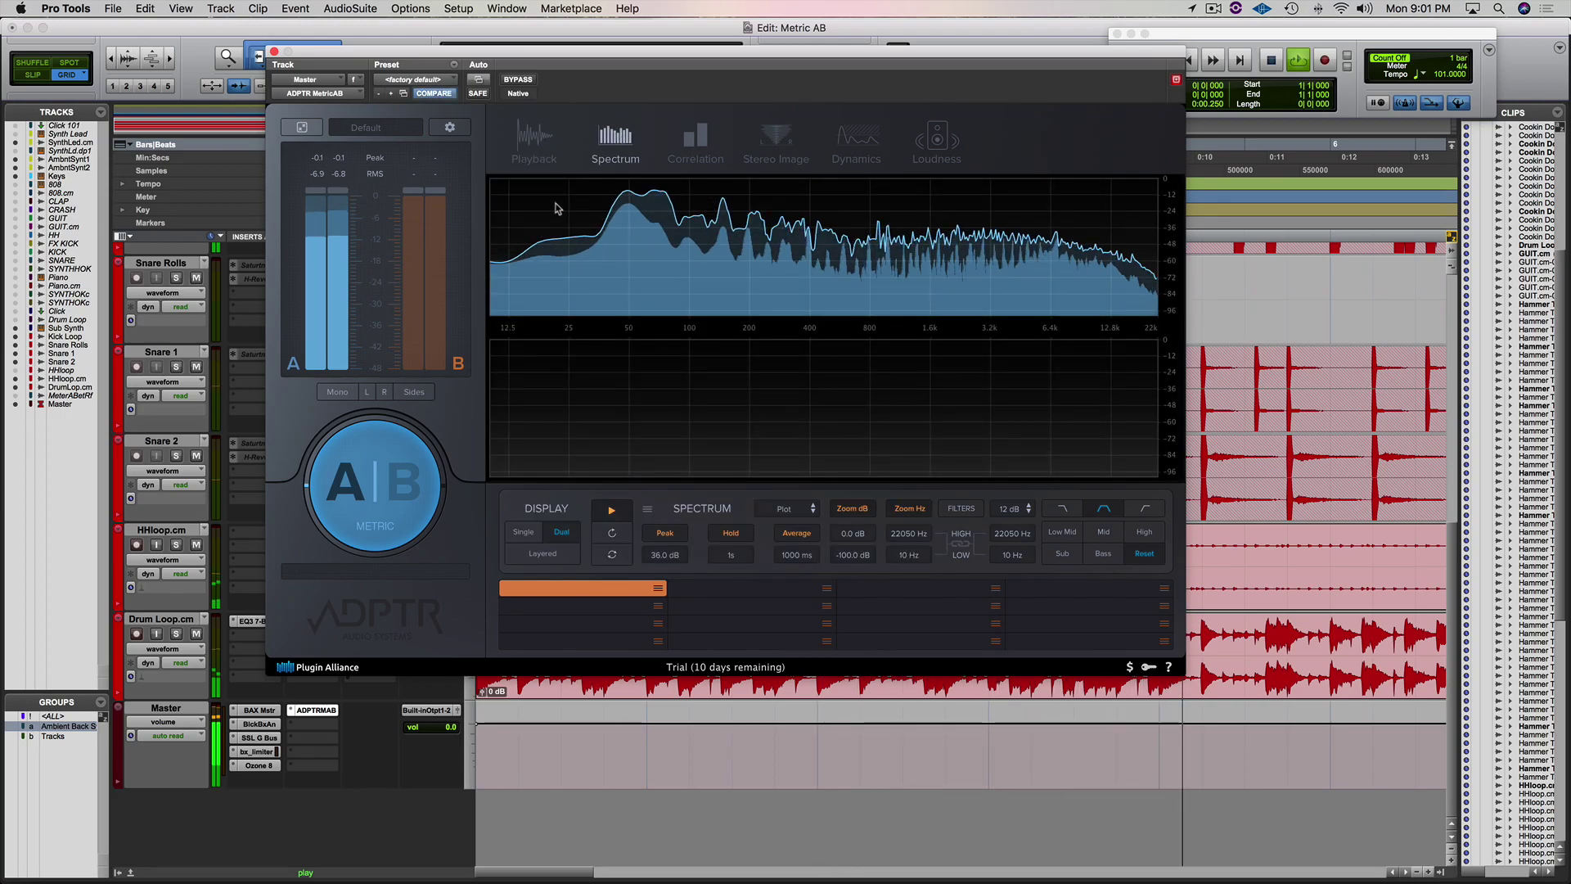
pyautogui.click(686, 139)
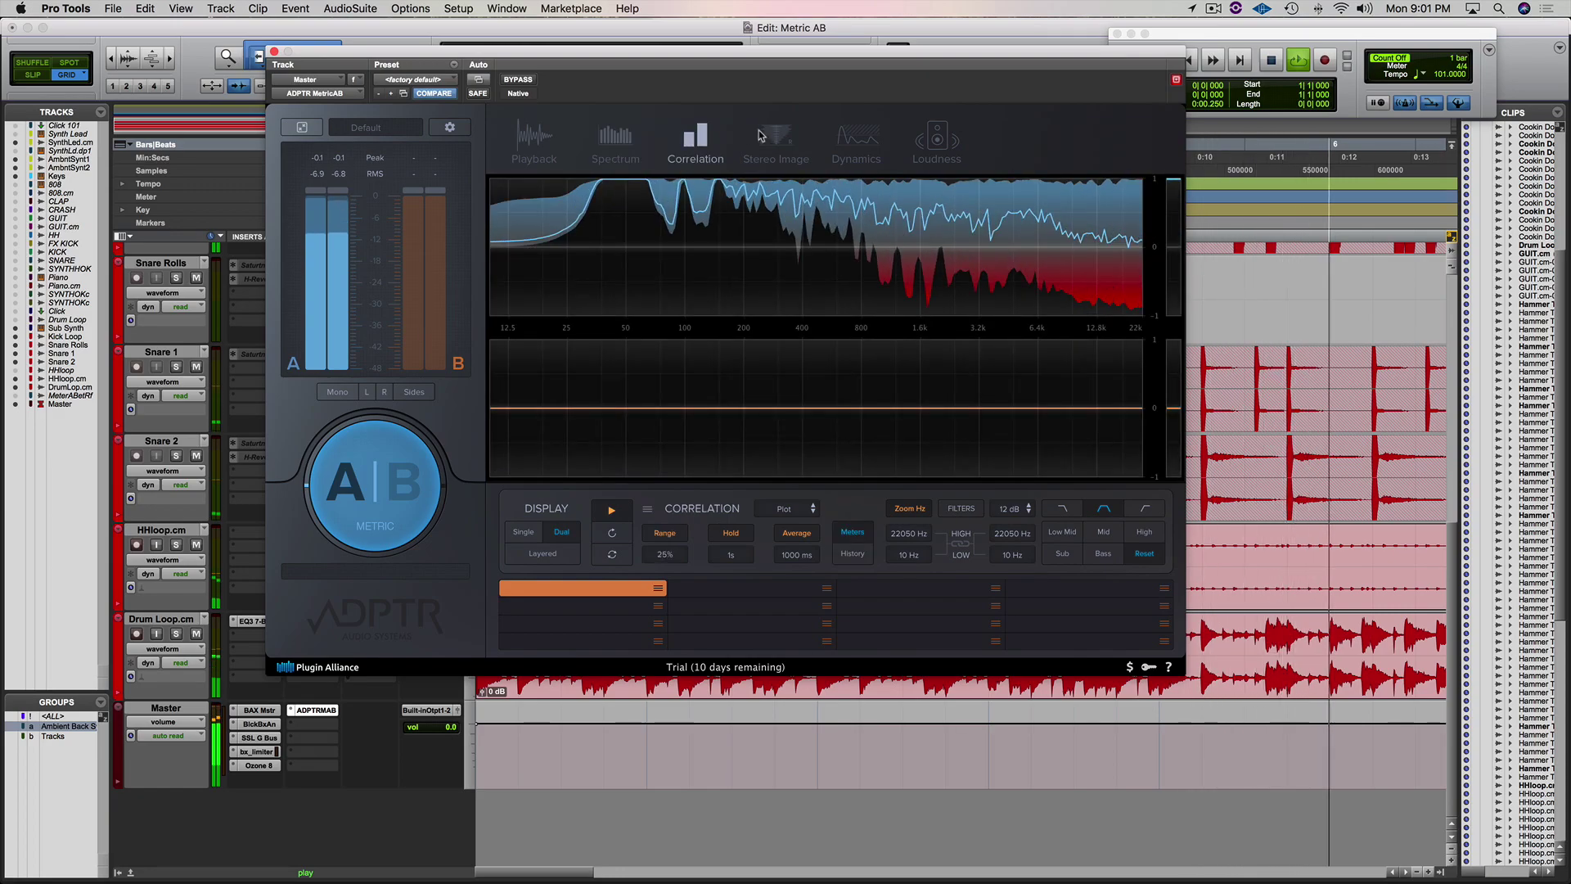
pyautogui.click(776, 139)
pyautogui.click(835, 144)
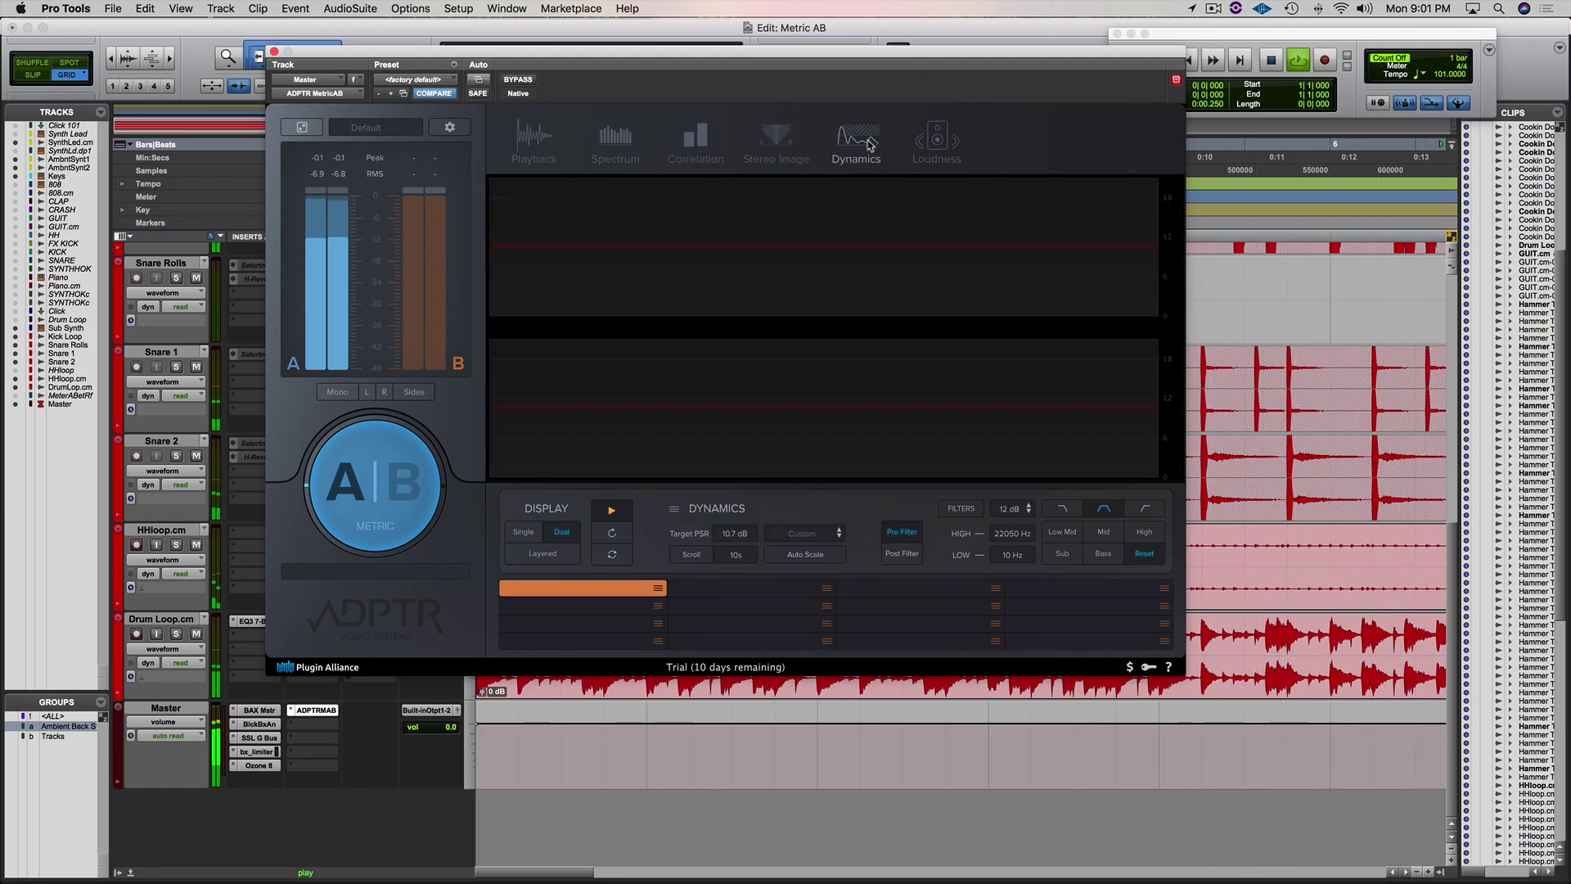
pyautogui.click(942, 140)
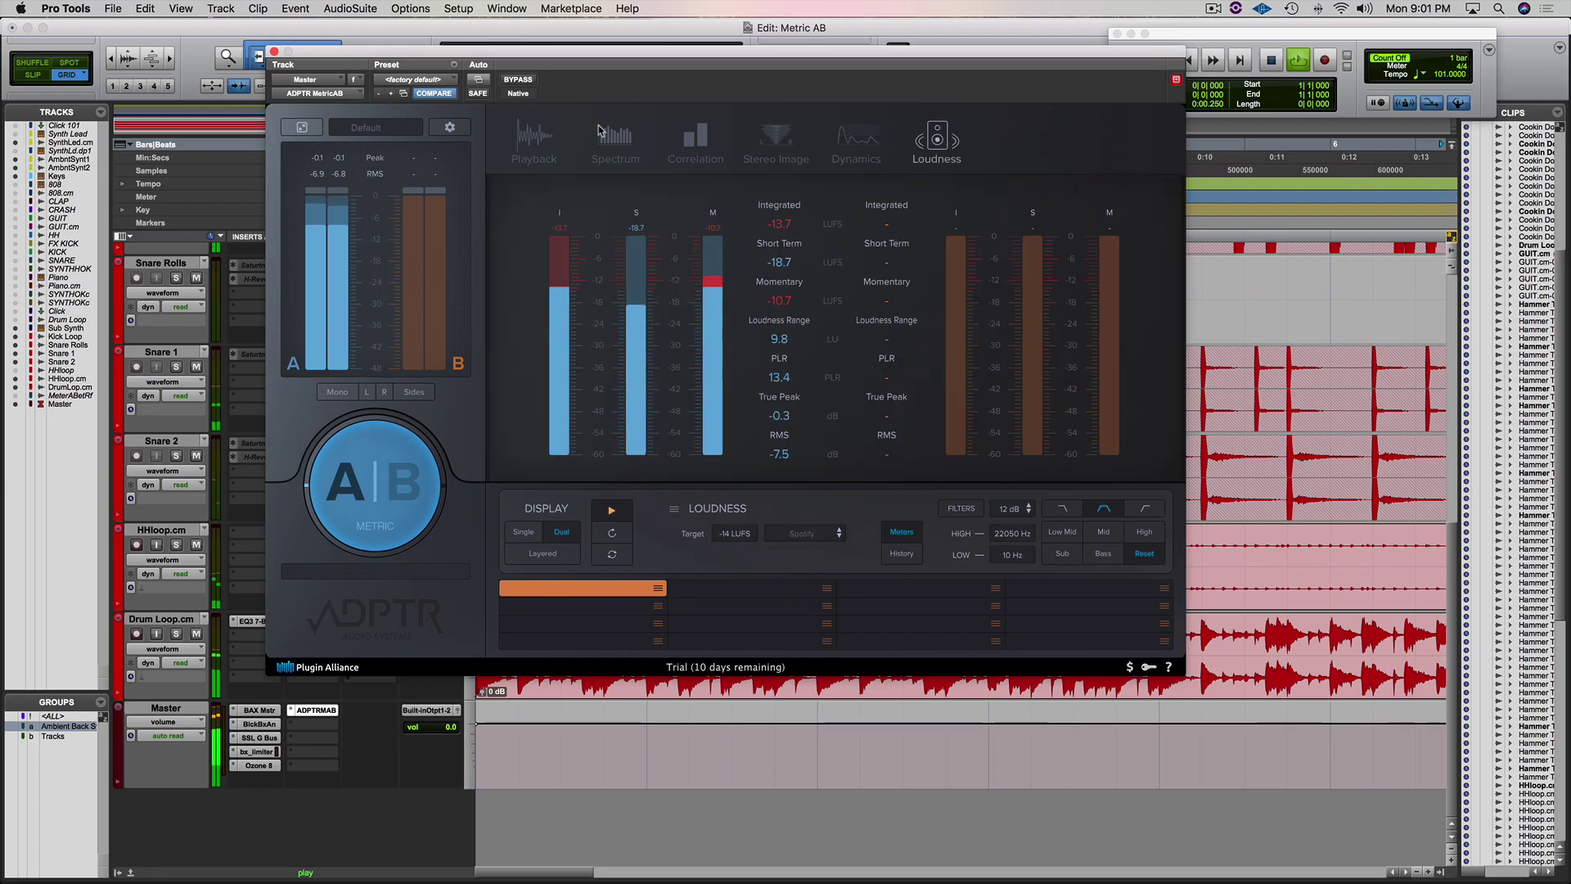
pyautogui.click(557, 138)
pyautogui.press('space')
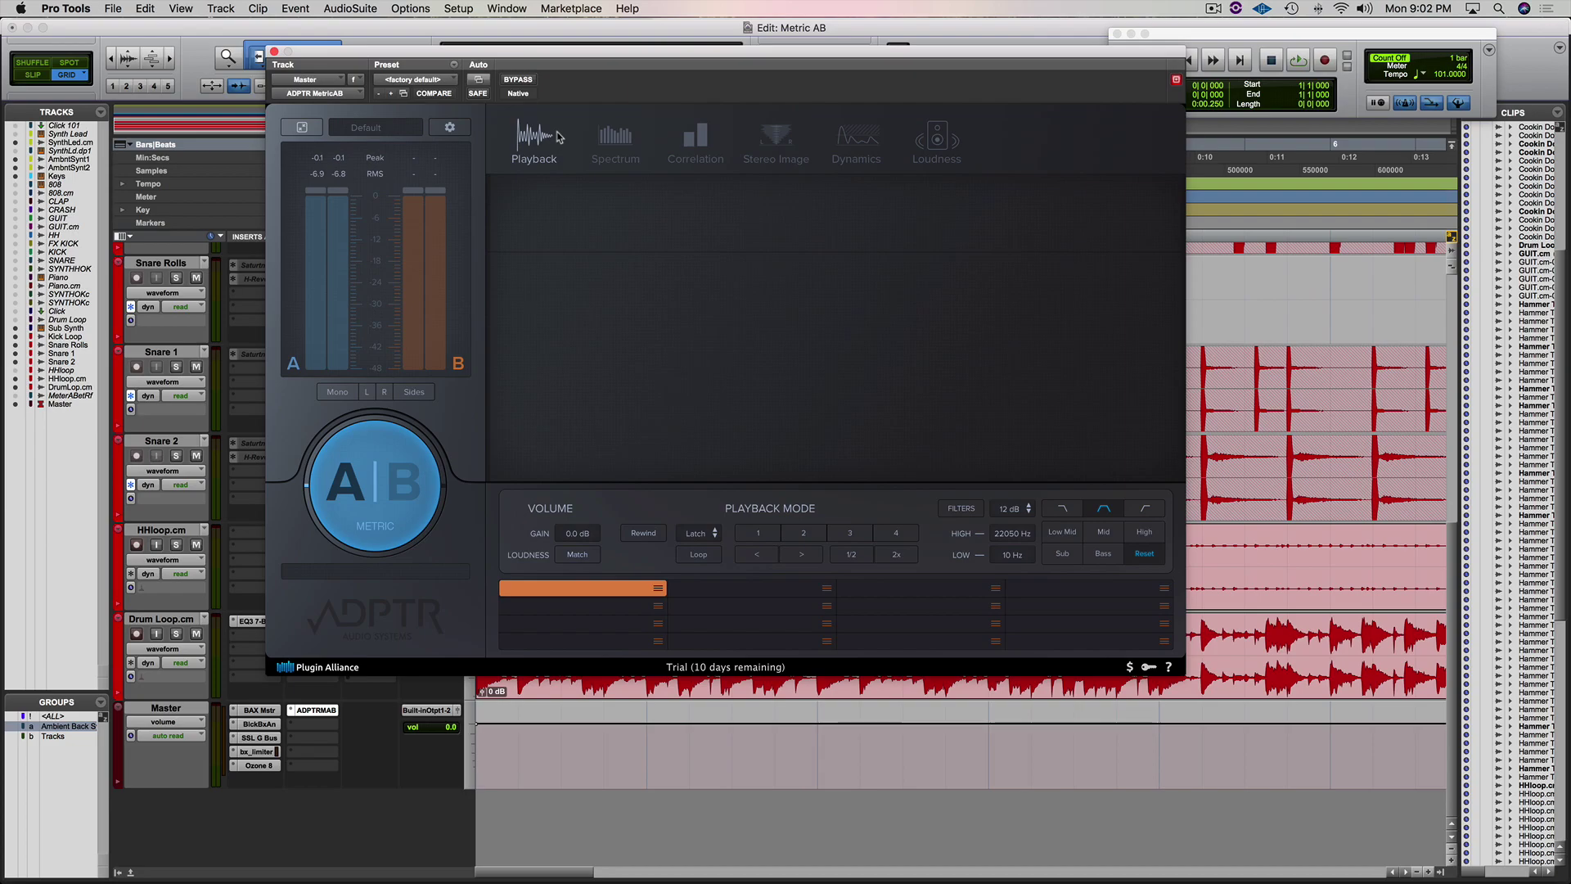
# - Load Song 6, Song 11 and Song 1 from the METRIC AB PLAYLIST window into MetricAB's first three reference slots
pyautogui.click(658, 589)
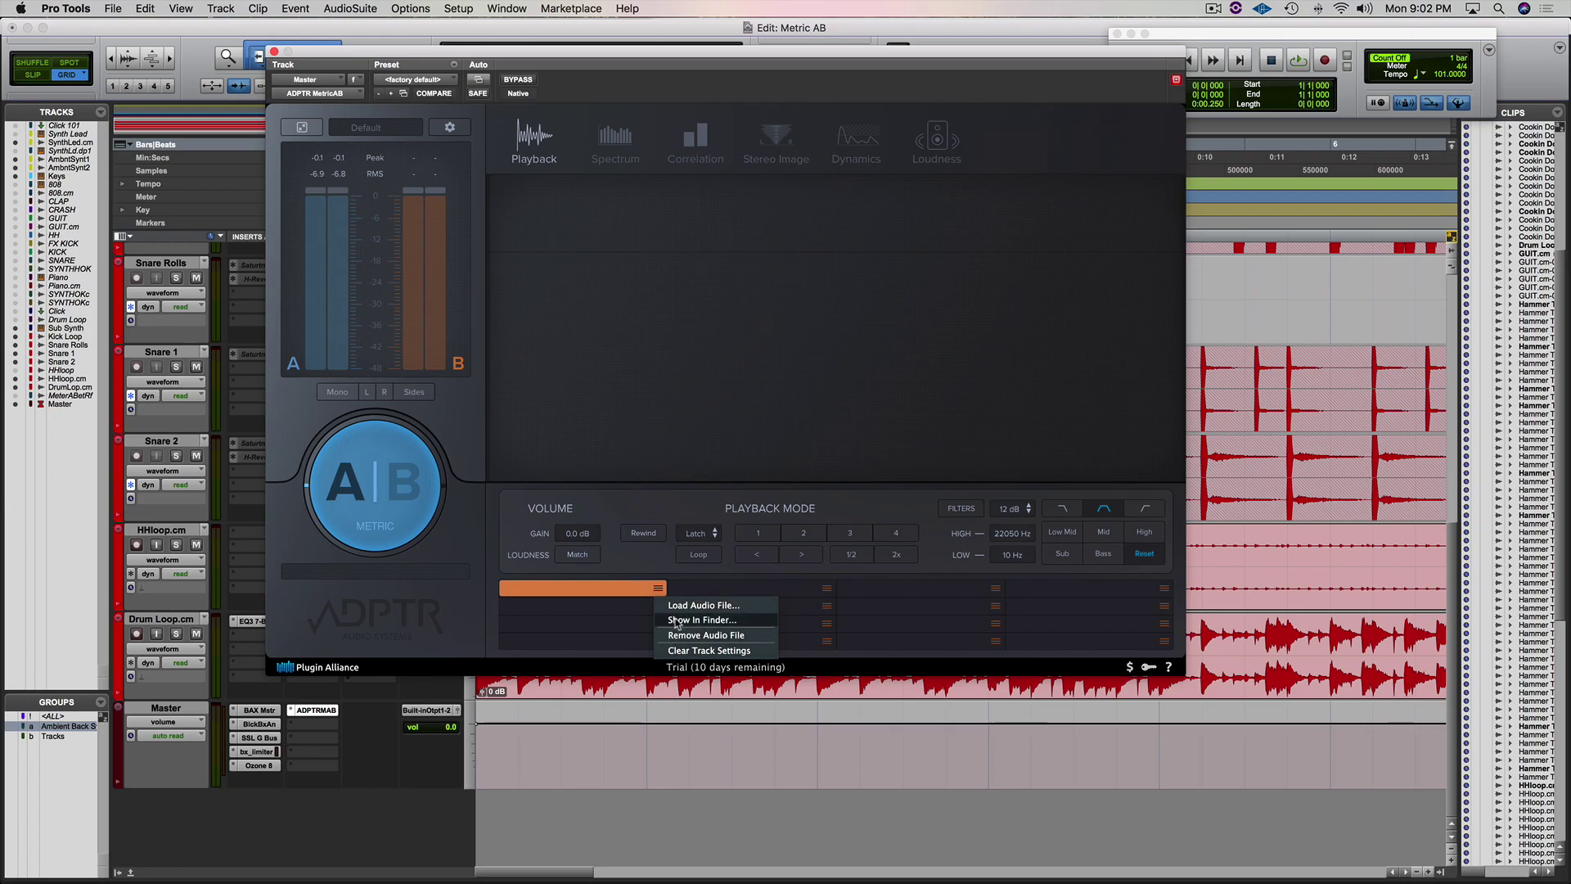
pyautogui.click(677, 624)
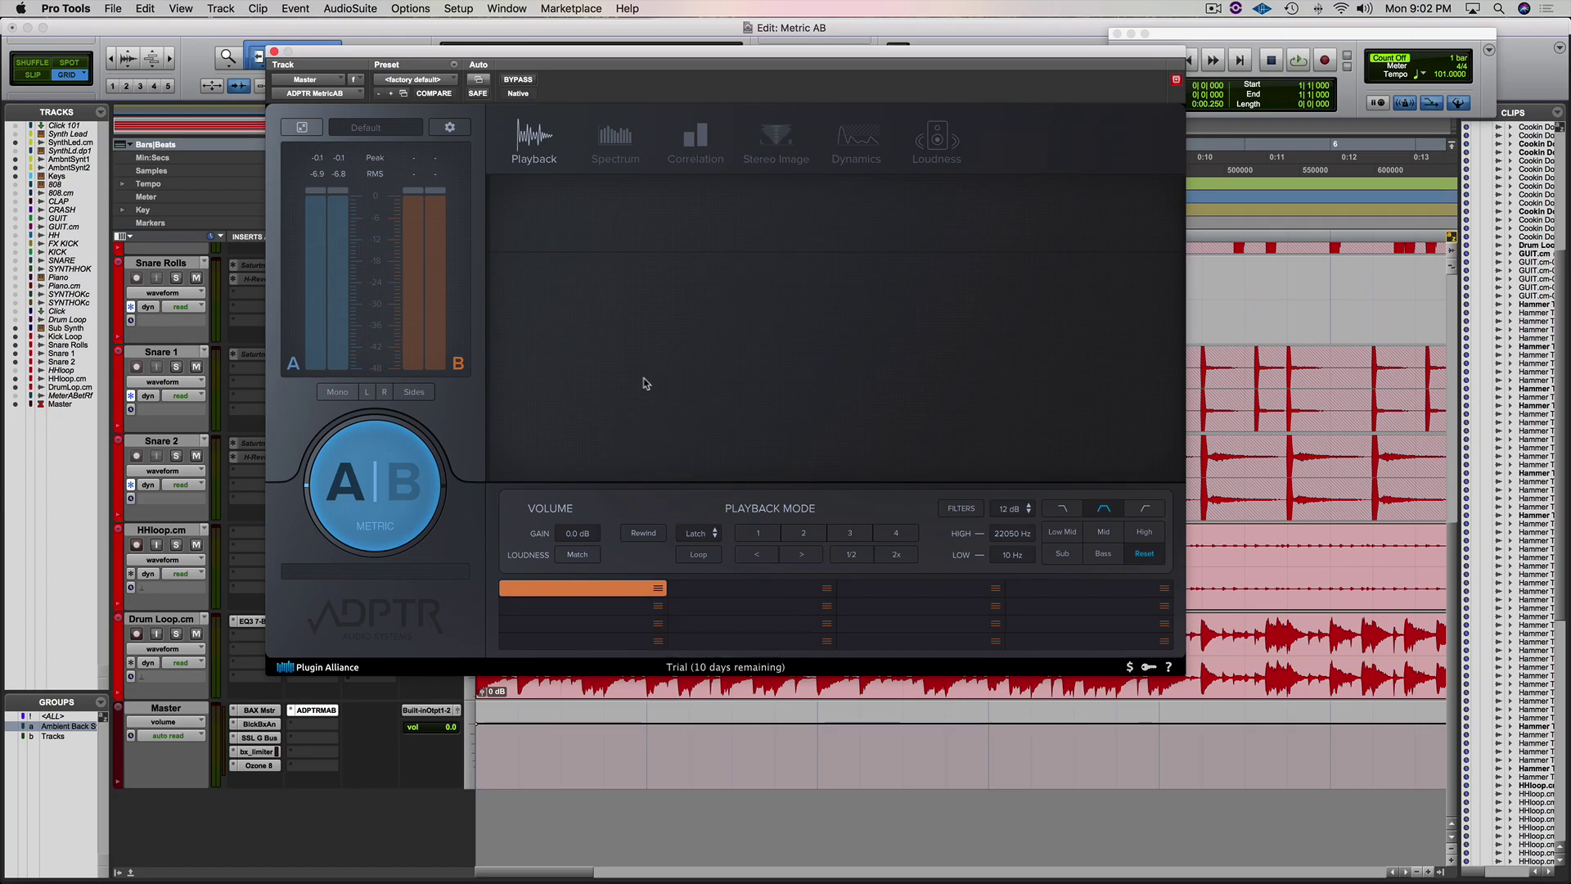
pyautogui.press('super+Tab')
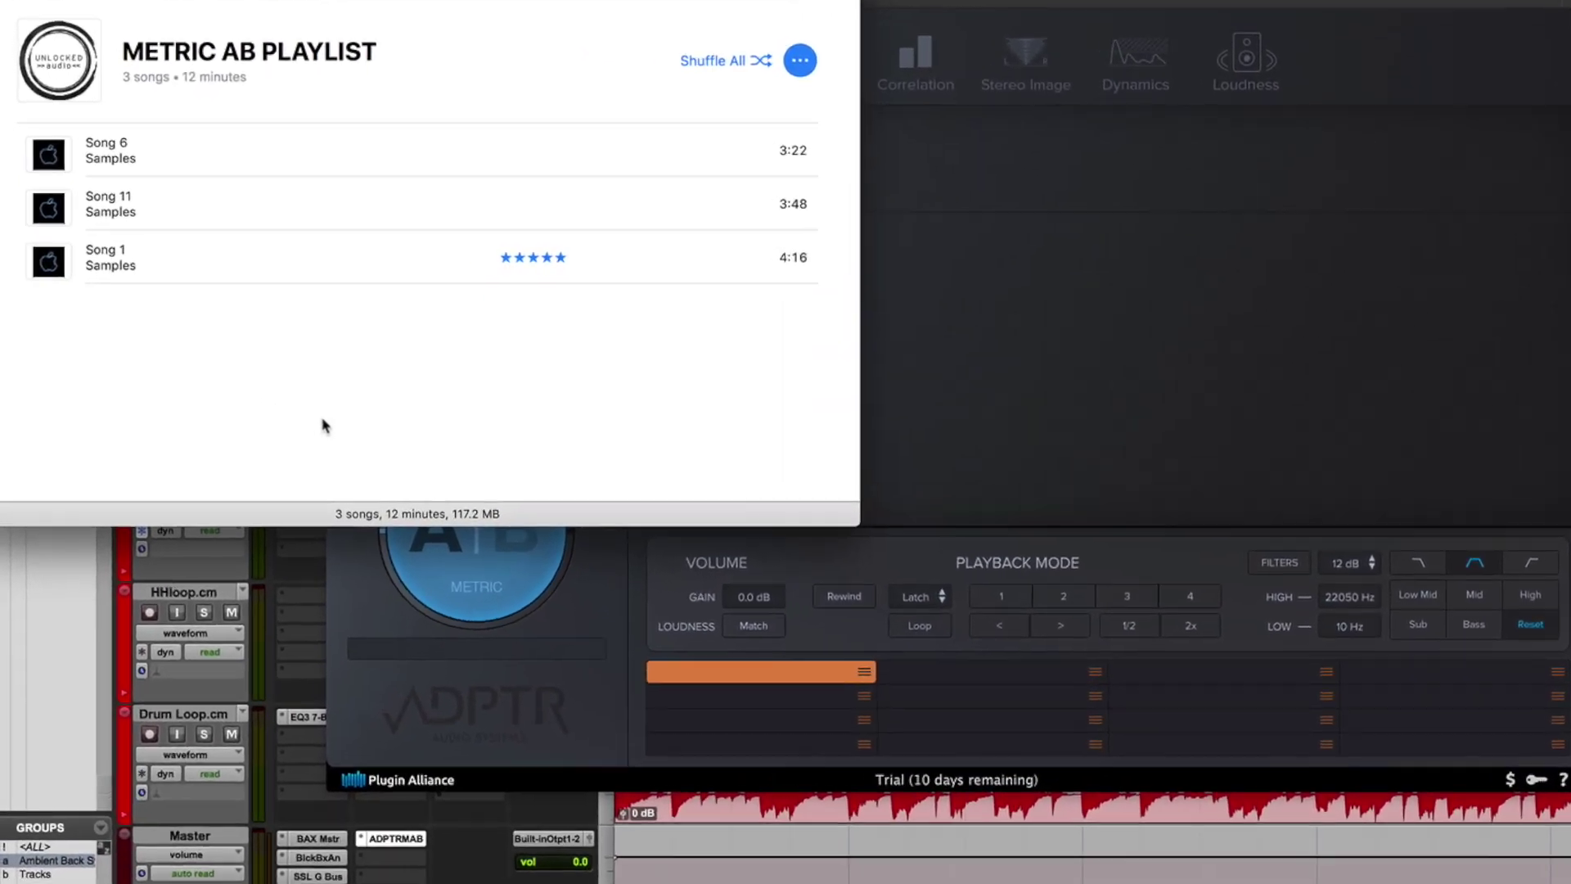
pyautogui.moveTo(193, 202)
pyautogui.moveTo(190, 97); pyautogui.dragTo(855, 761)
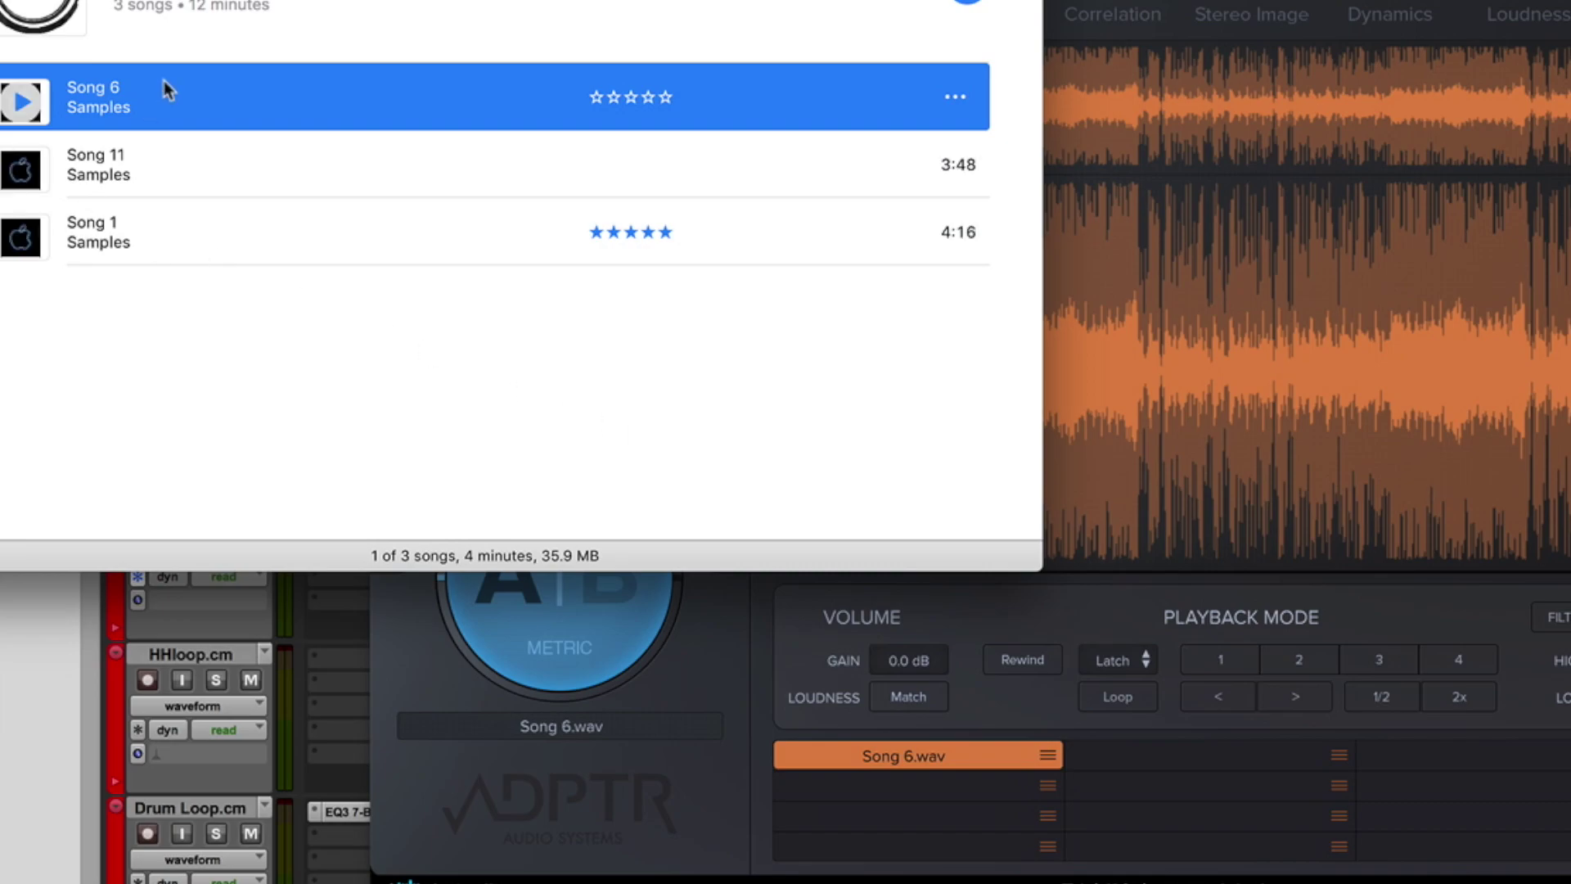
pyautogui.moveTo(274, 186); pyautogui.dragTo(856, 788)
pyautogui.click(581, 380)
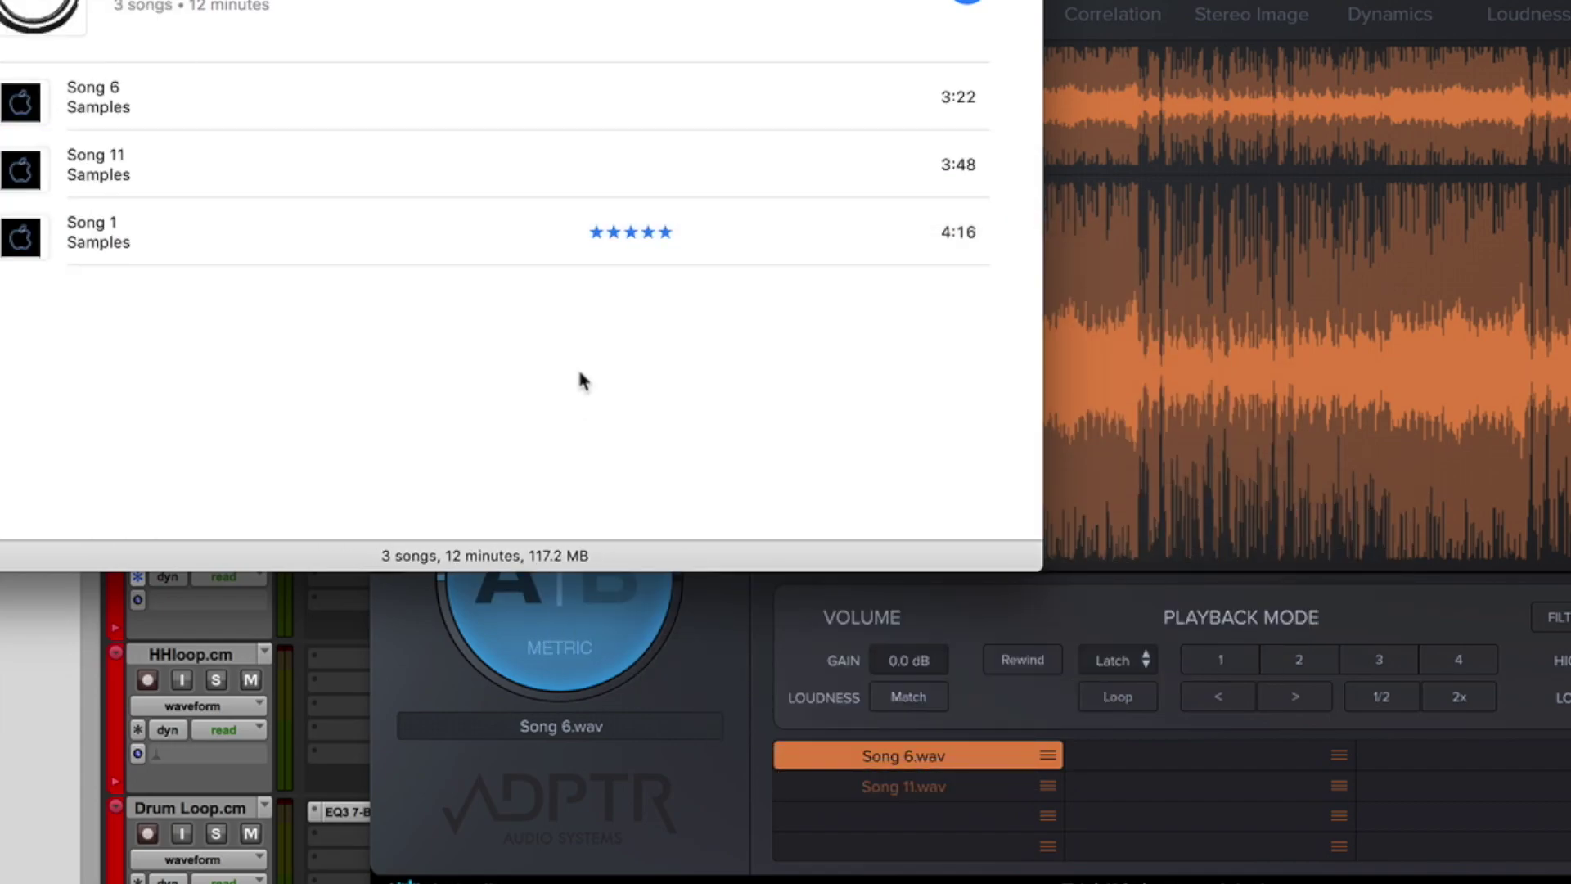
pyautogui.moveTo(112, 229); pyautogui.dragTo(913, 817)
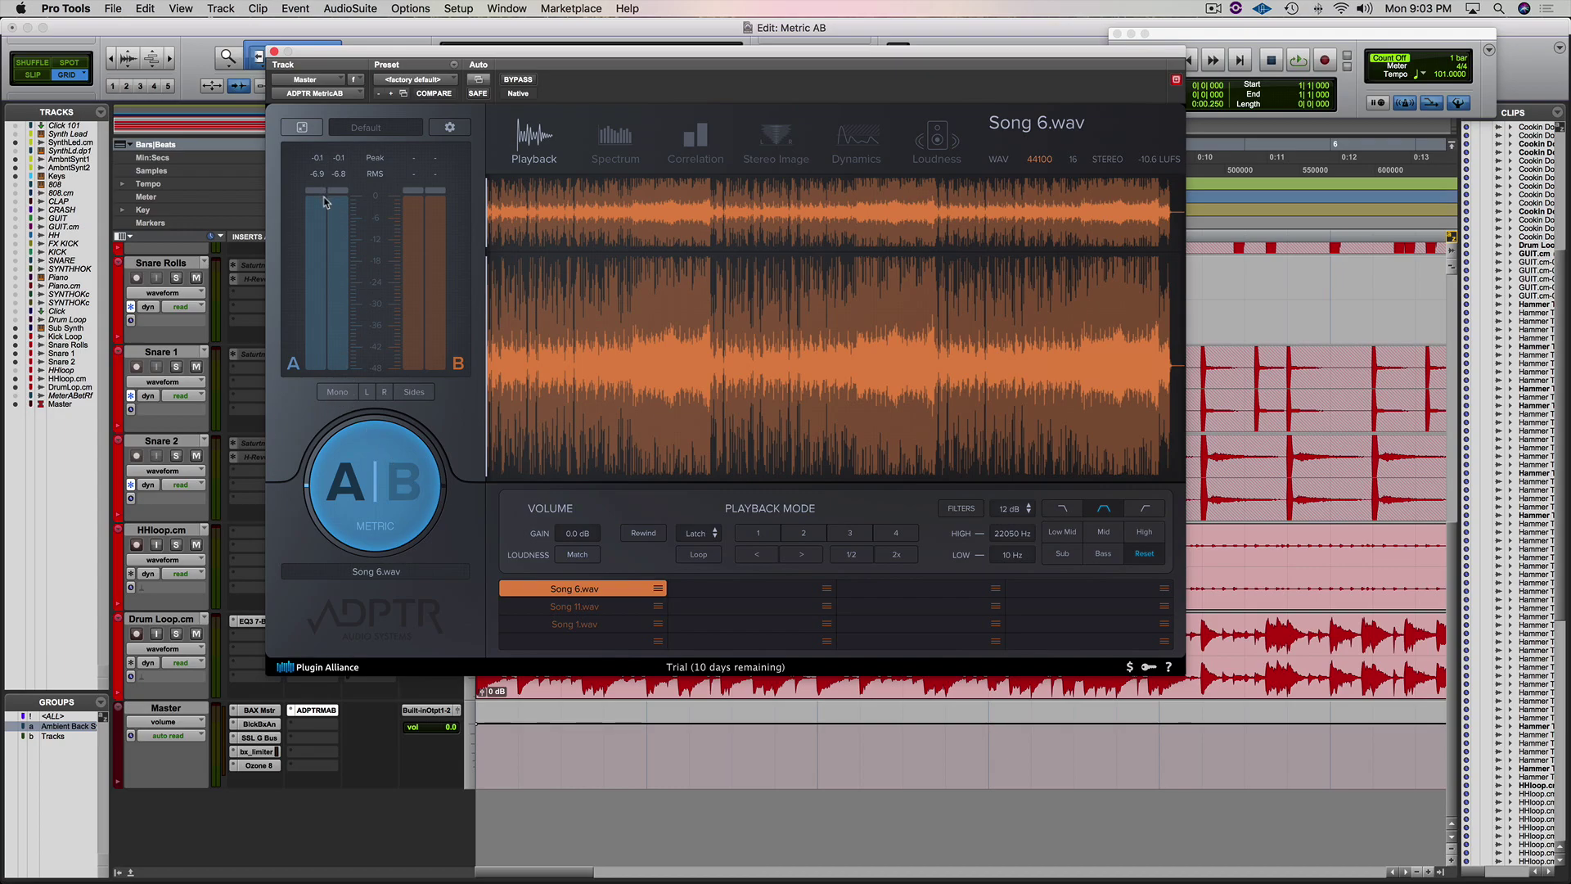
# - Audition the mix (A) against the Song 6 reference (B), switching between them during playback and finishing on B
pyautogui.press('space')
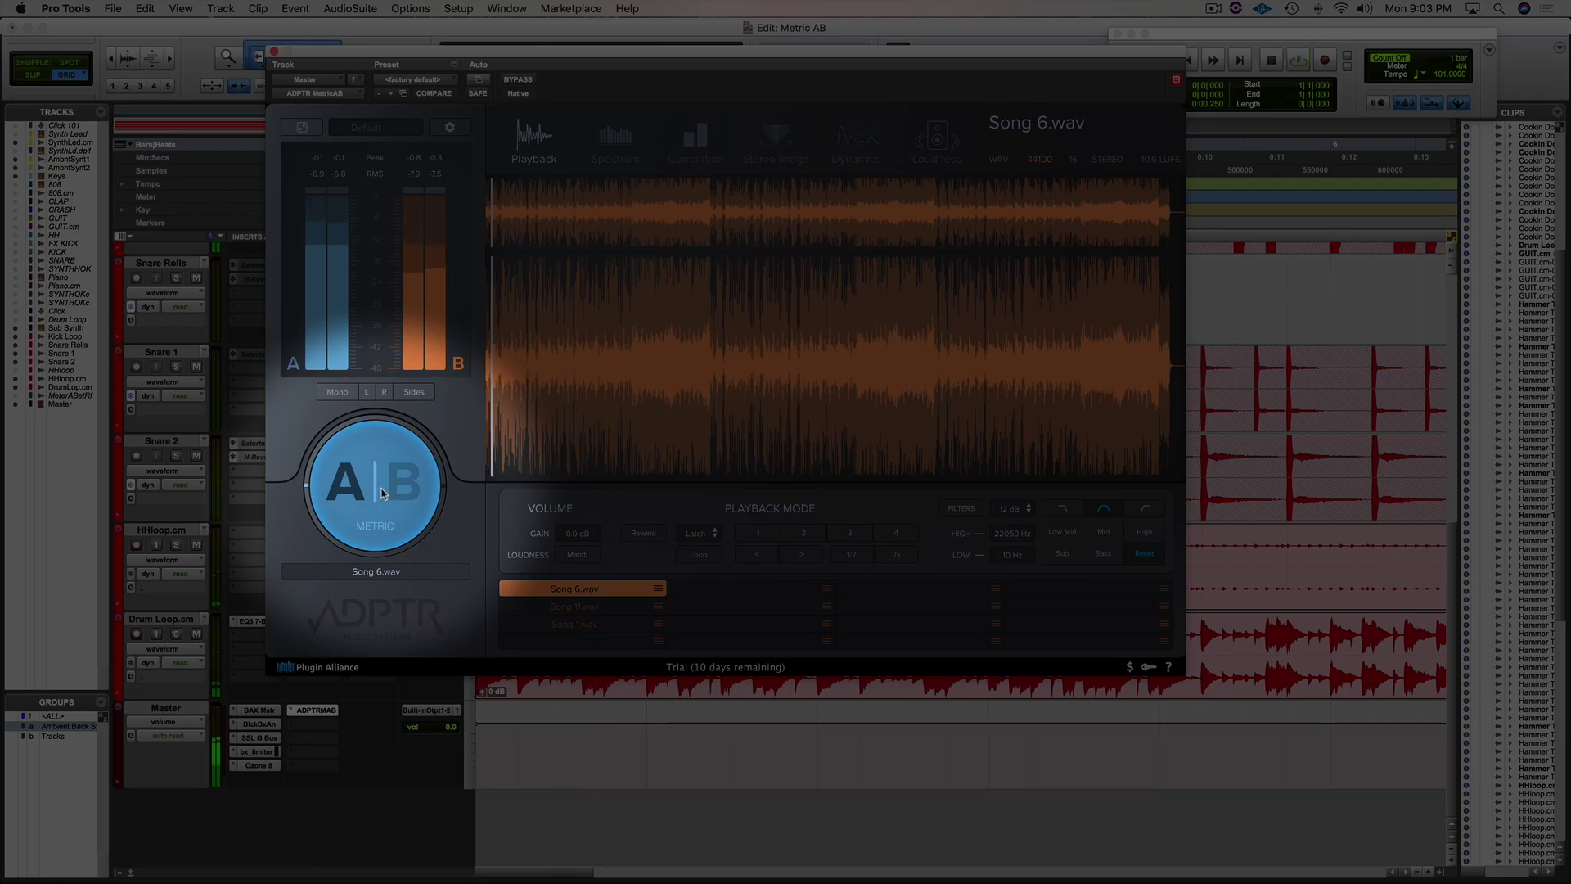
pyautogui.press('space')
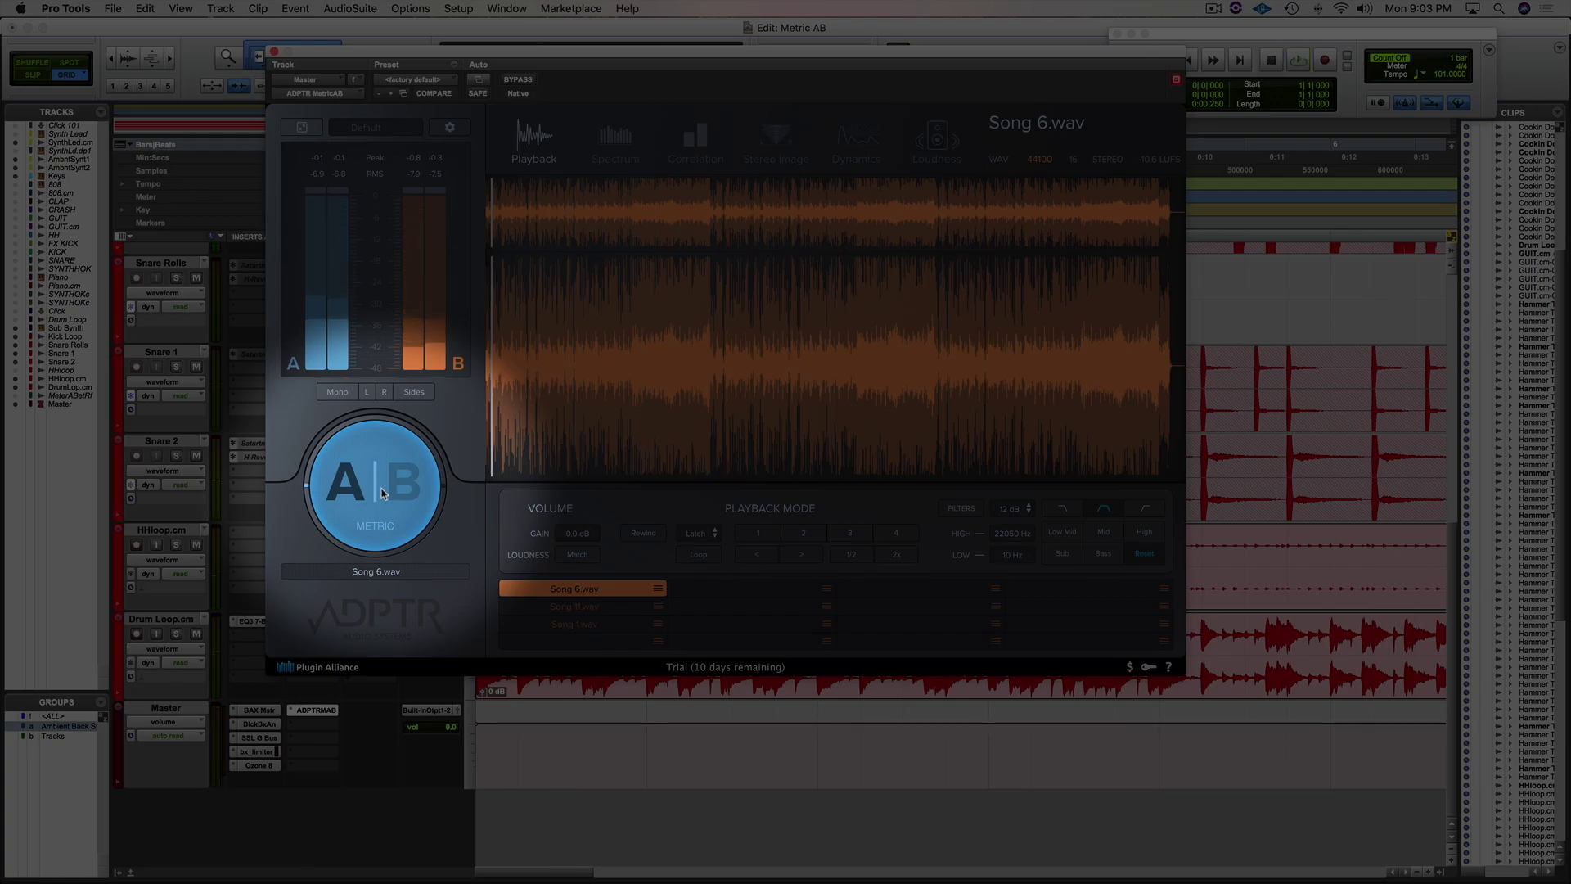
pyautogui.click(382, 494)
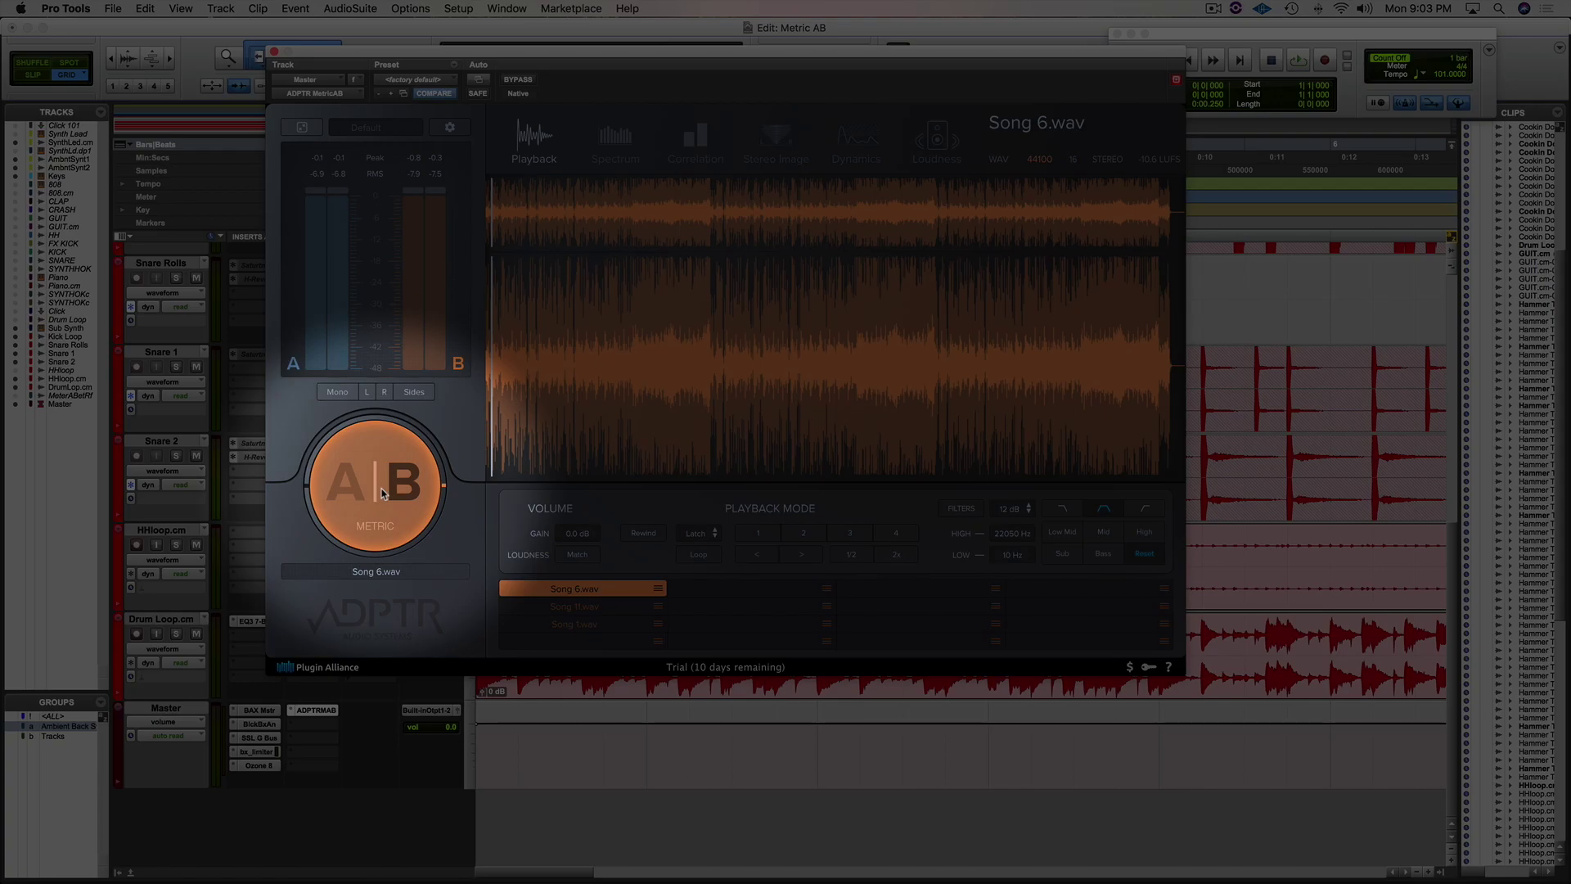
pyautogui.press('space')
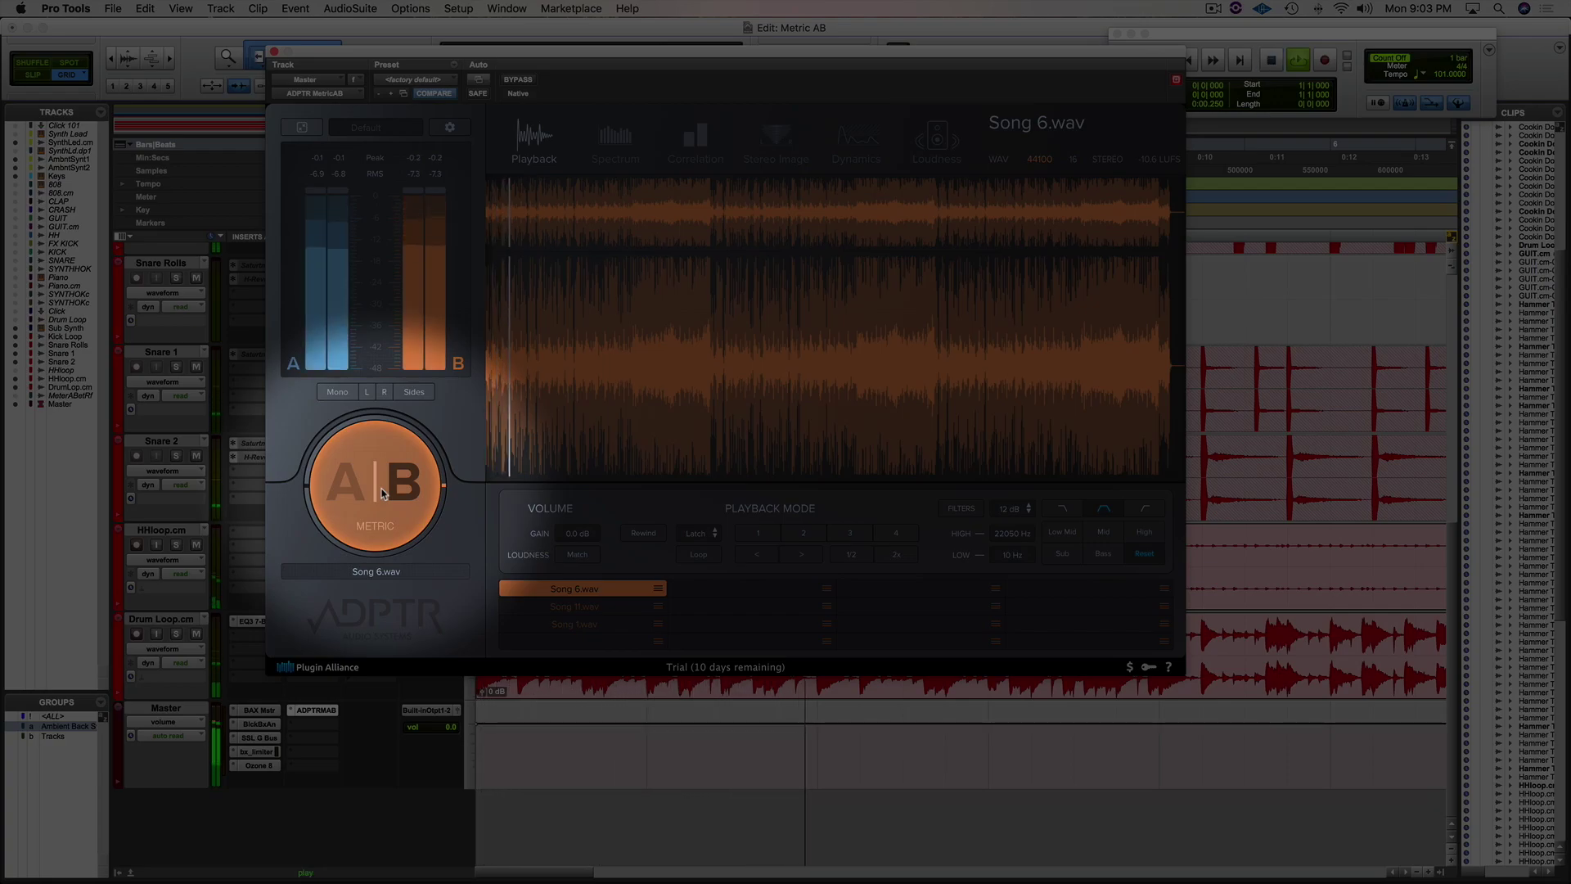
pyautogui.press('space')
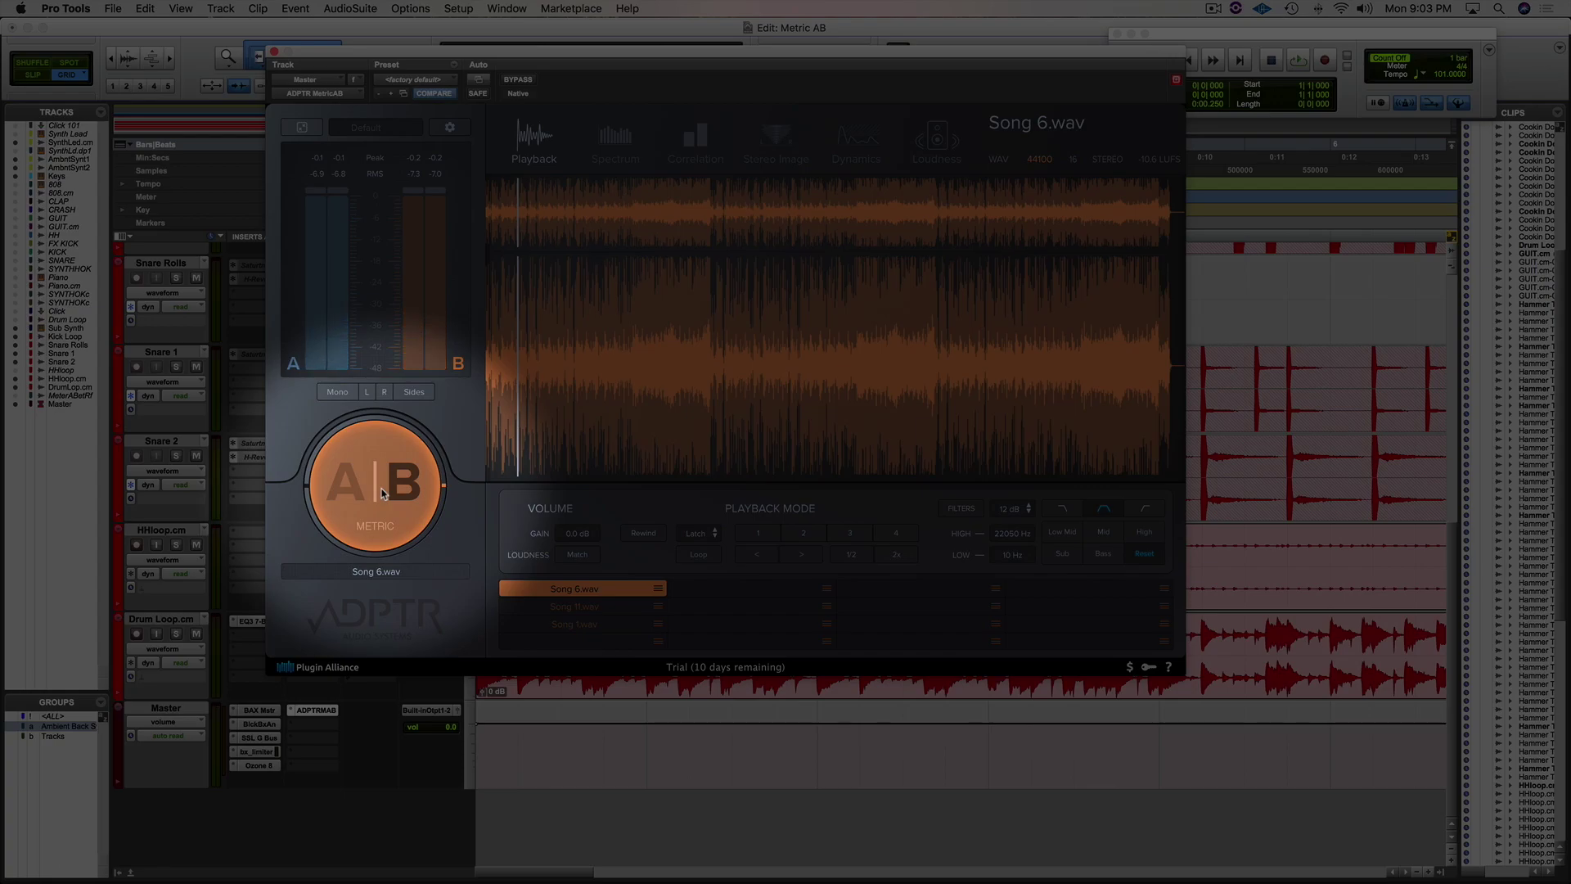
pyautogui.press('space')
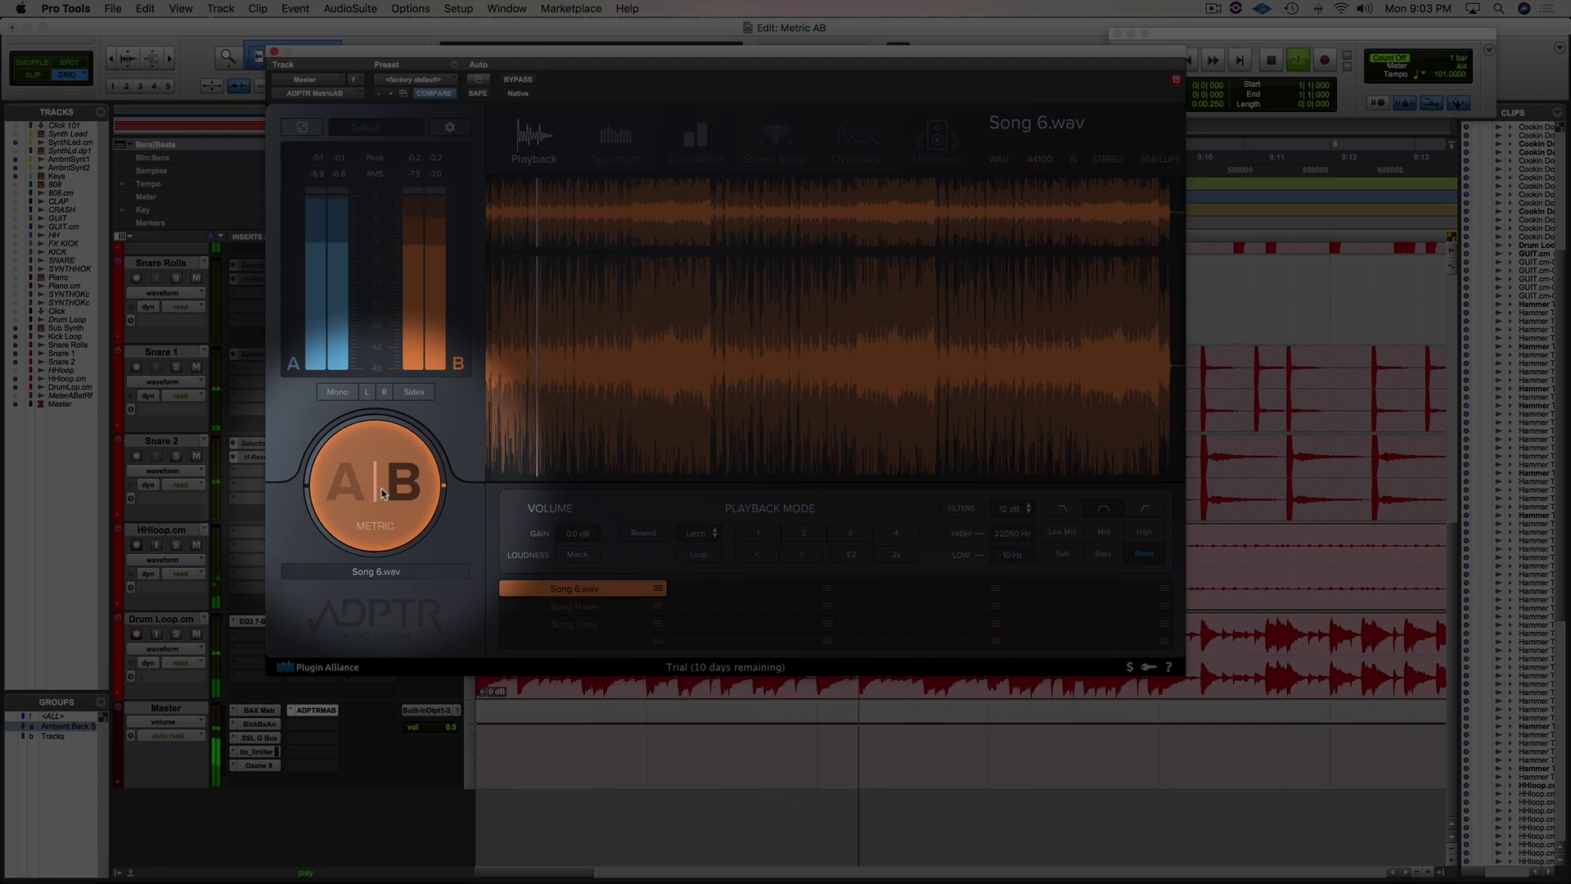
pyautogui.click(382, 493)
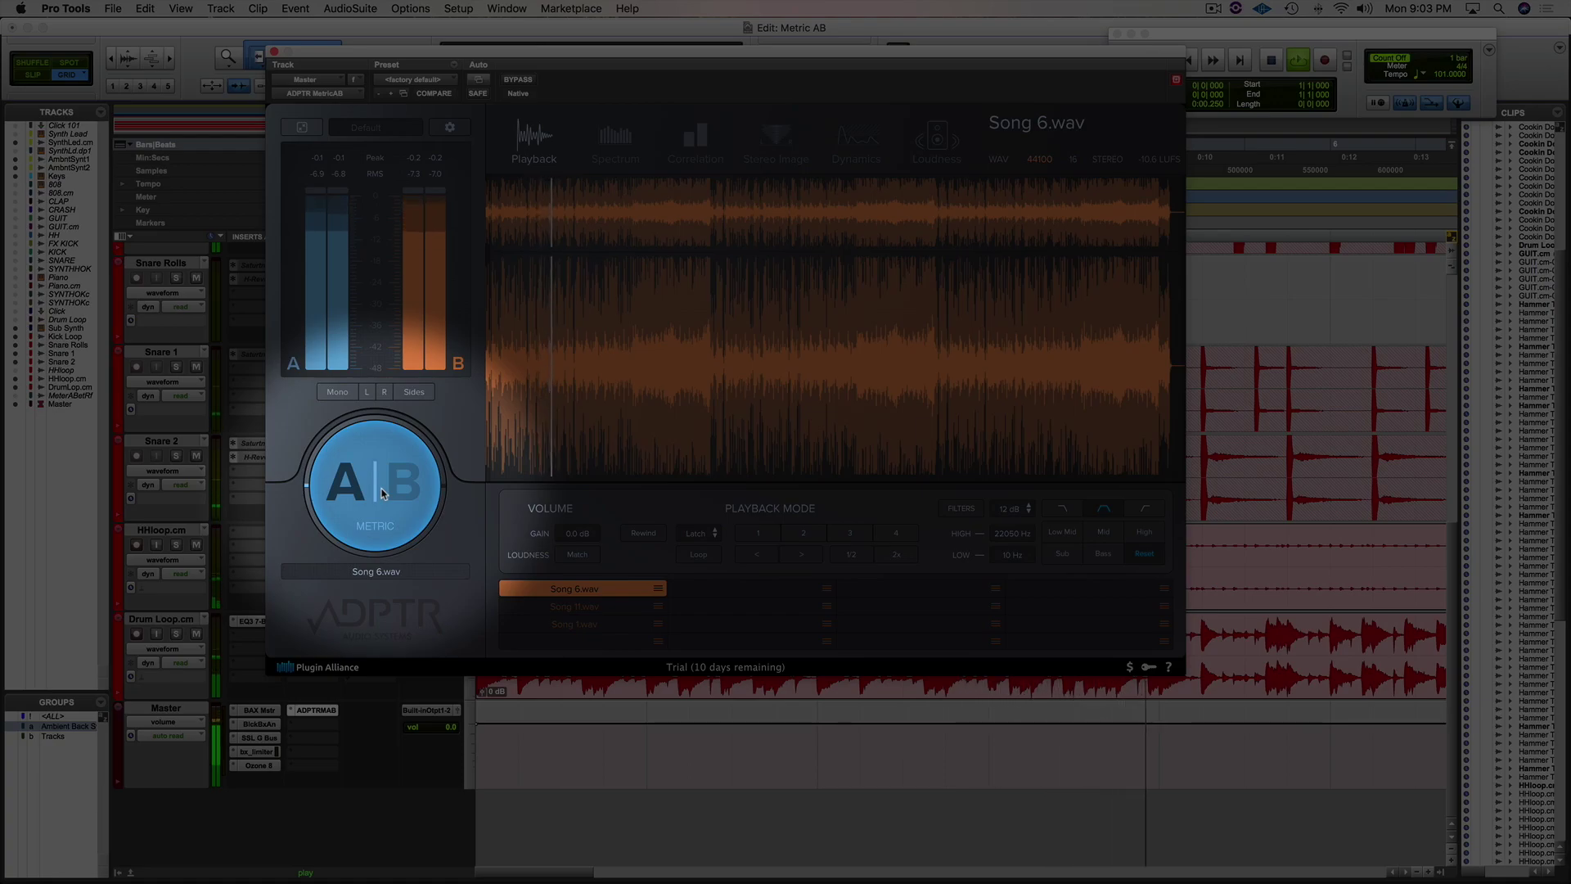
pyautogui.click(382, 494)
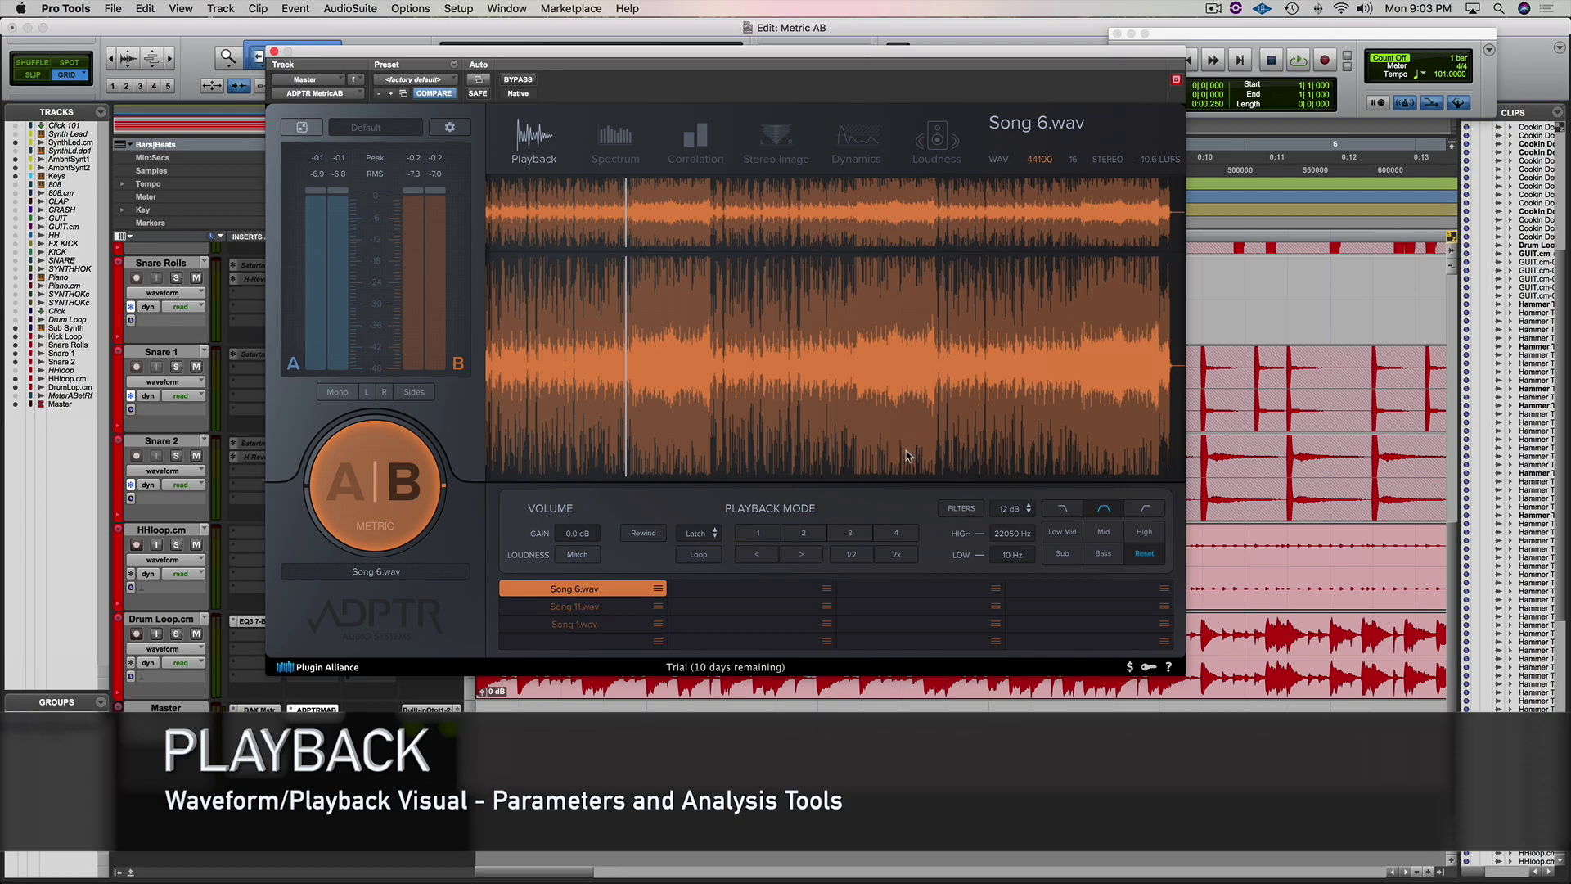
# - Enable playback cue point 1 on the Song 6 reference waveform
pyautogui.click(755, 533)
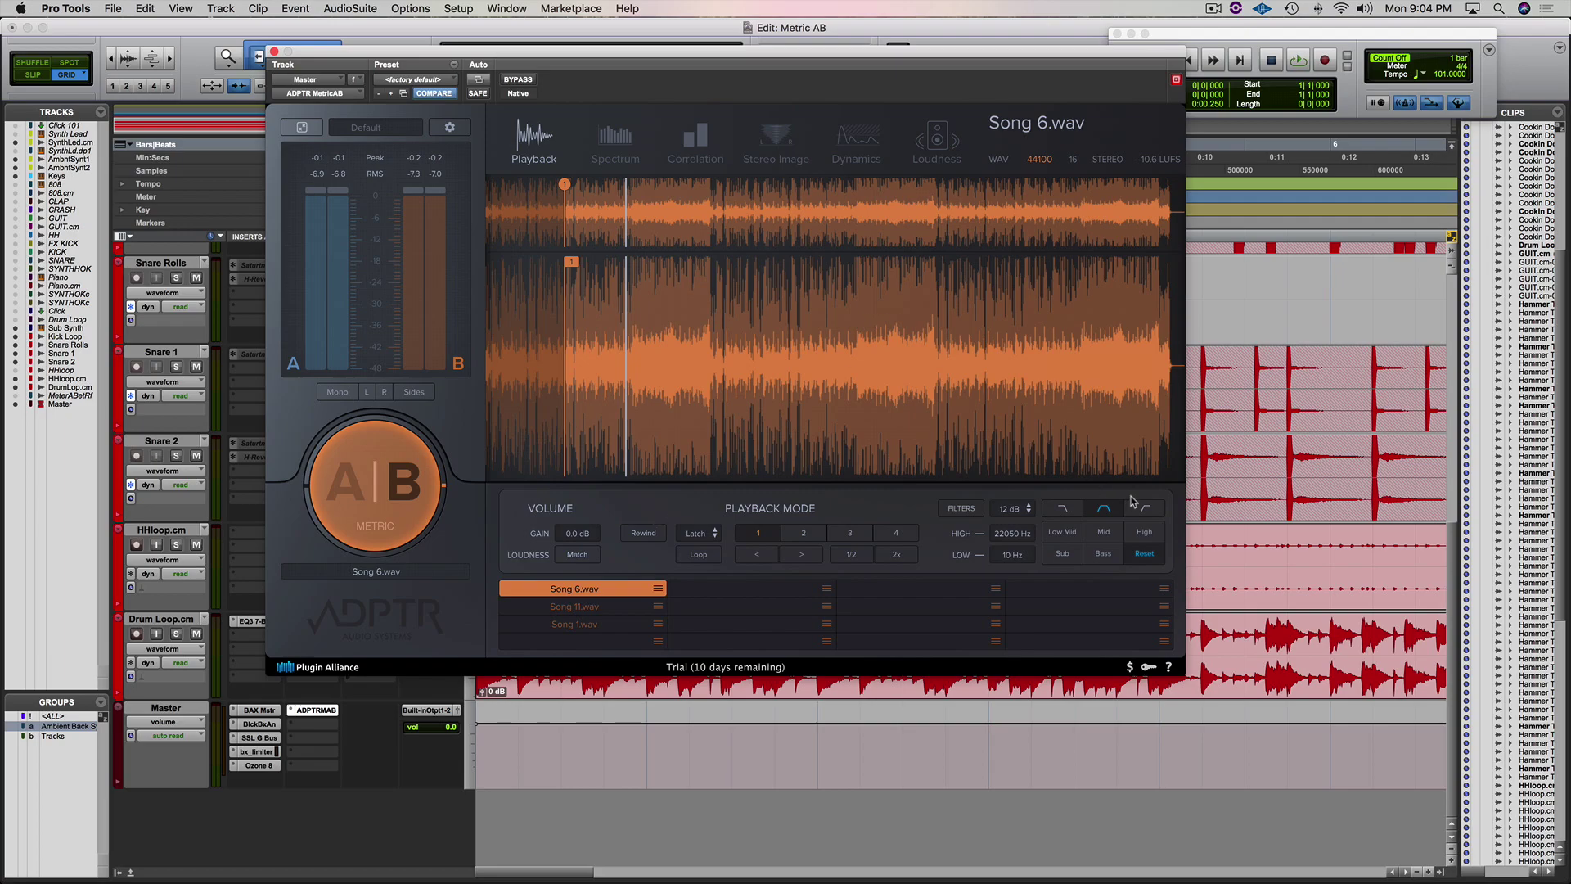
# - Examine both signals in the Spectrum view during playback, switching from B to A before stopping
pyautogui.click(619, 141)
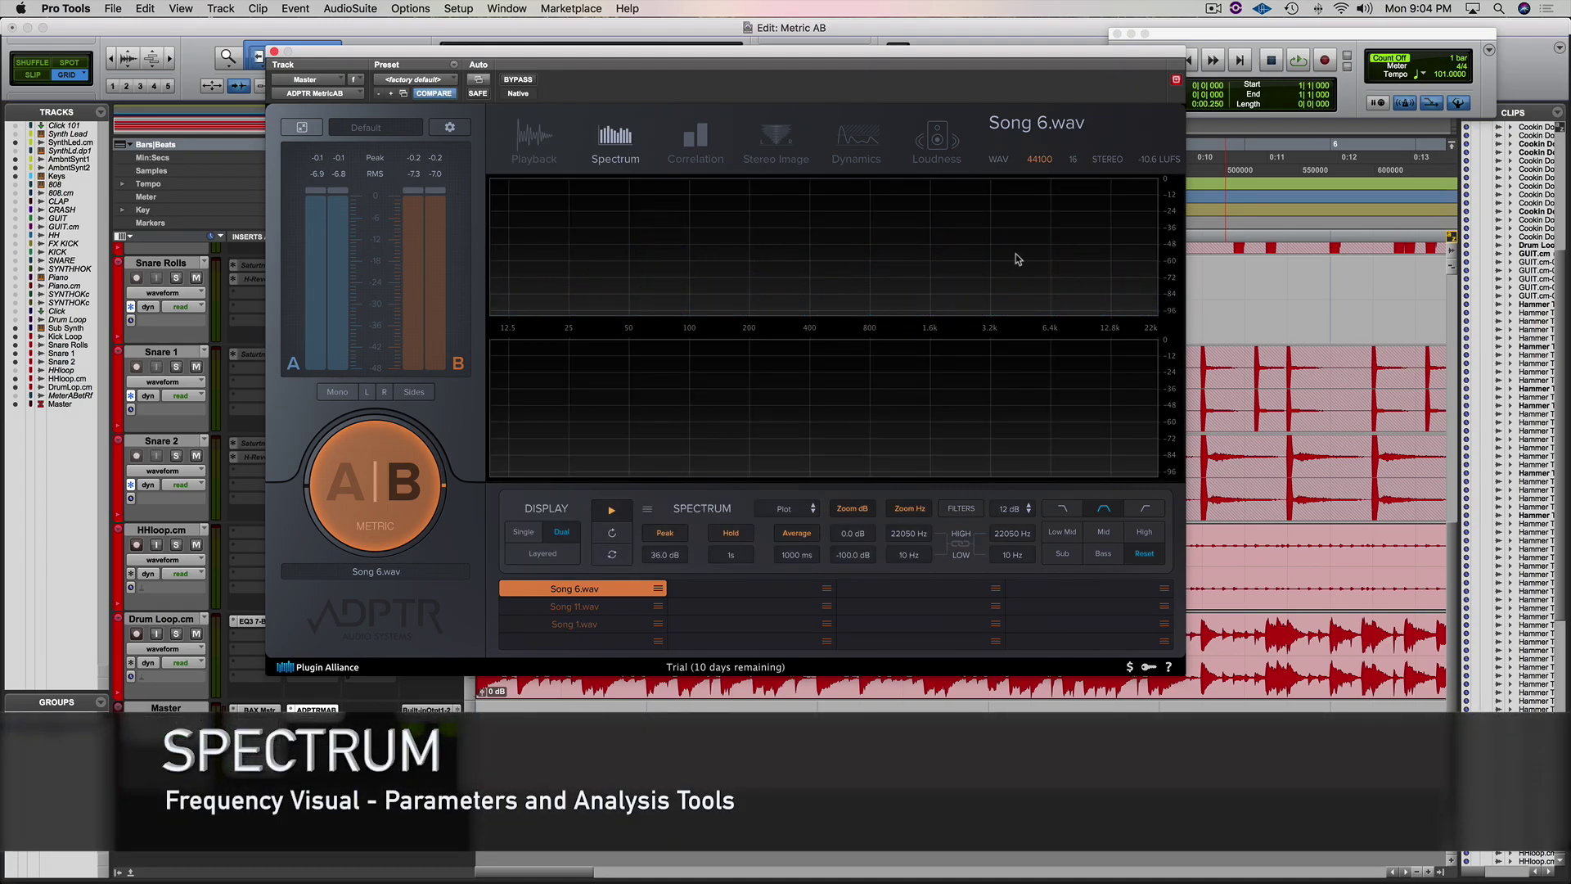
pyautogui.press('space')
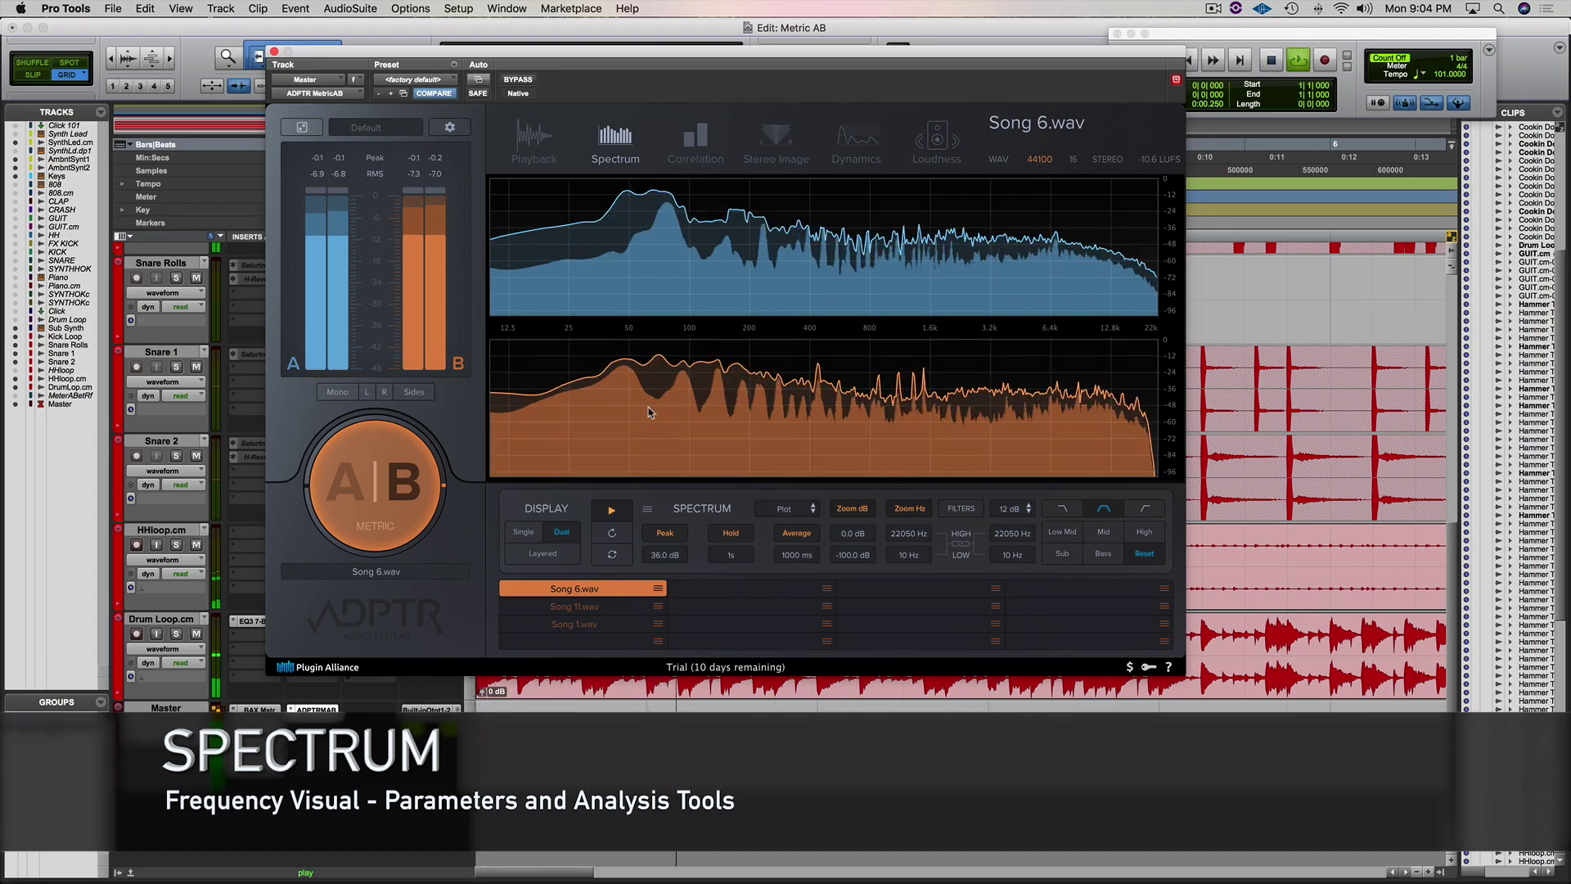
pyautogui.click(354, 492)
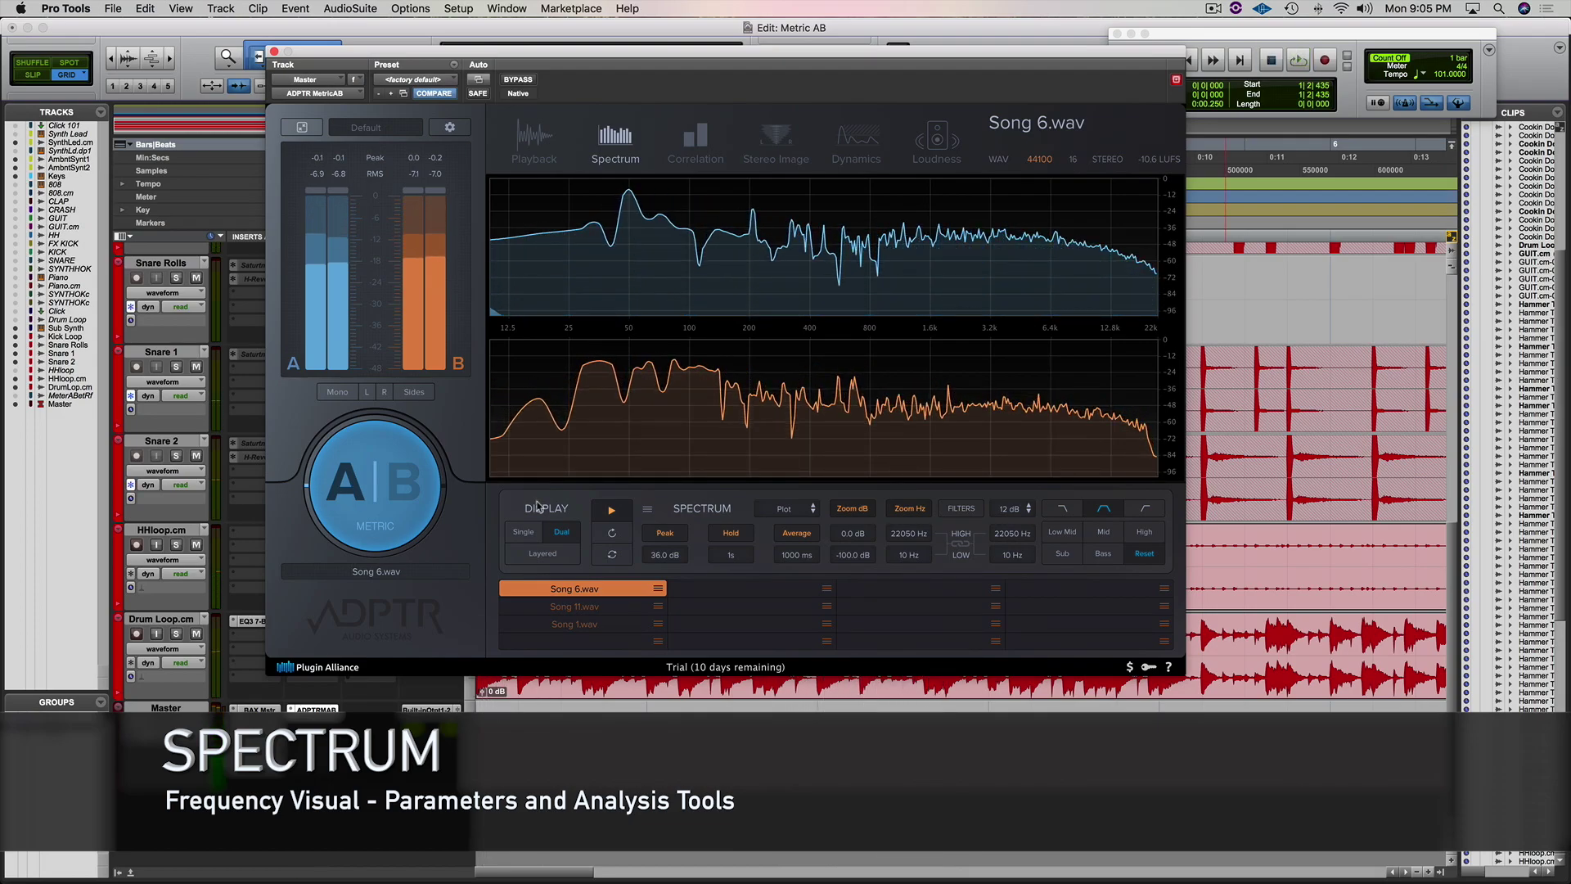
pyautogui.press('space')
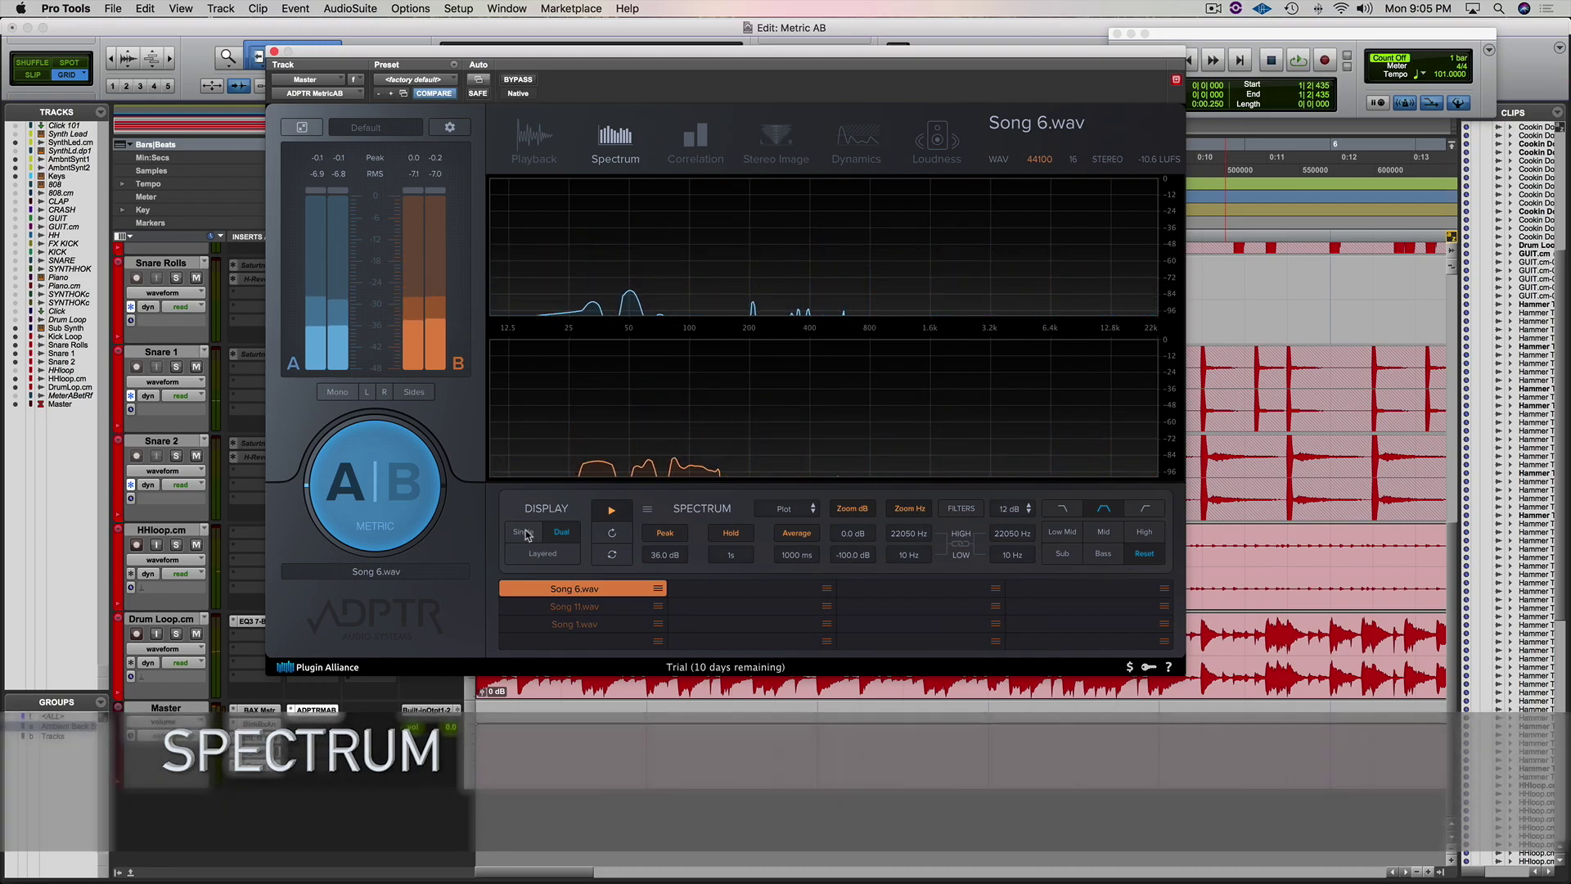
# - Set the spectrum display to Single and play back to inspect A, switching to B before stopping
pyautogui.click(525, 532)
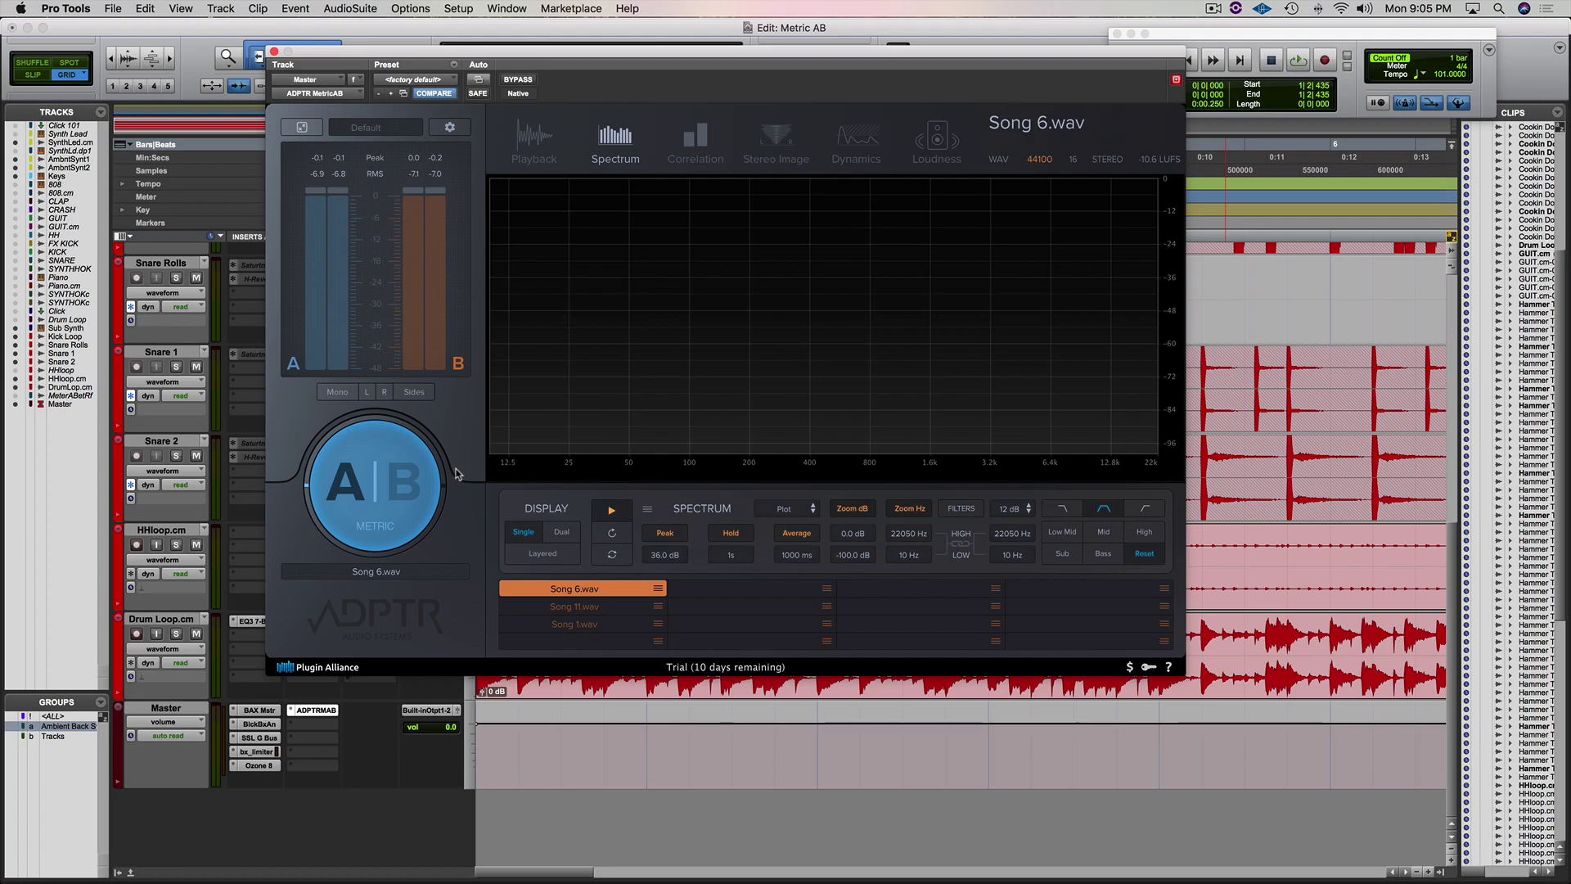
pyautogui.press('space')
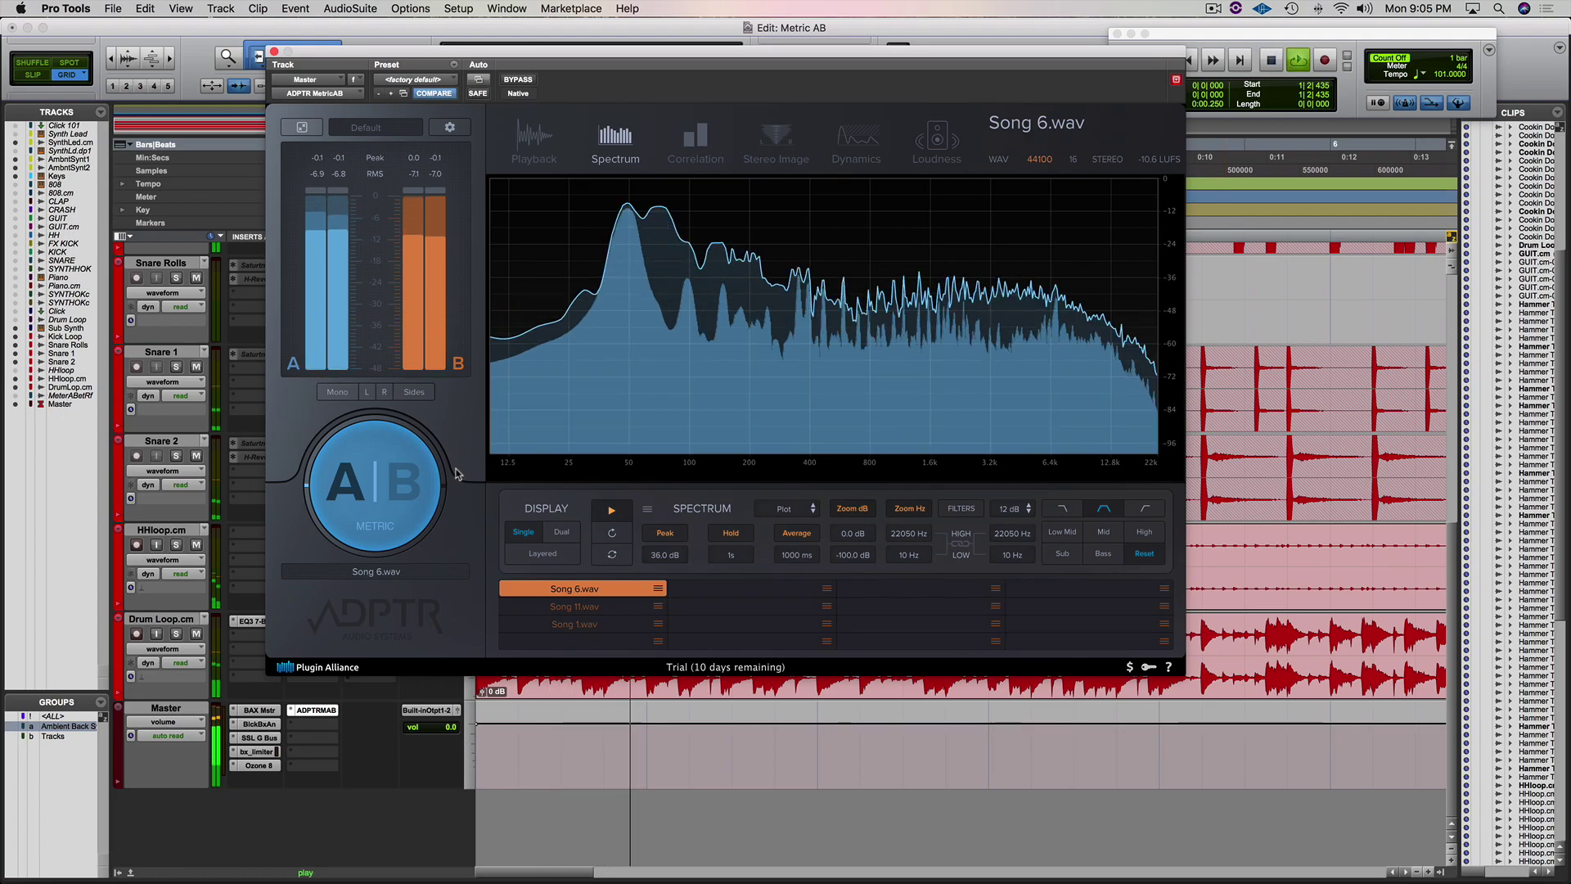
pyautogui.click(404, 483)
pyautogui.click(403, 483)
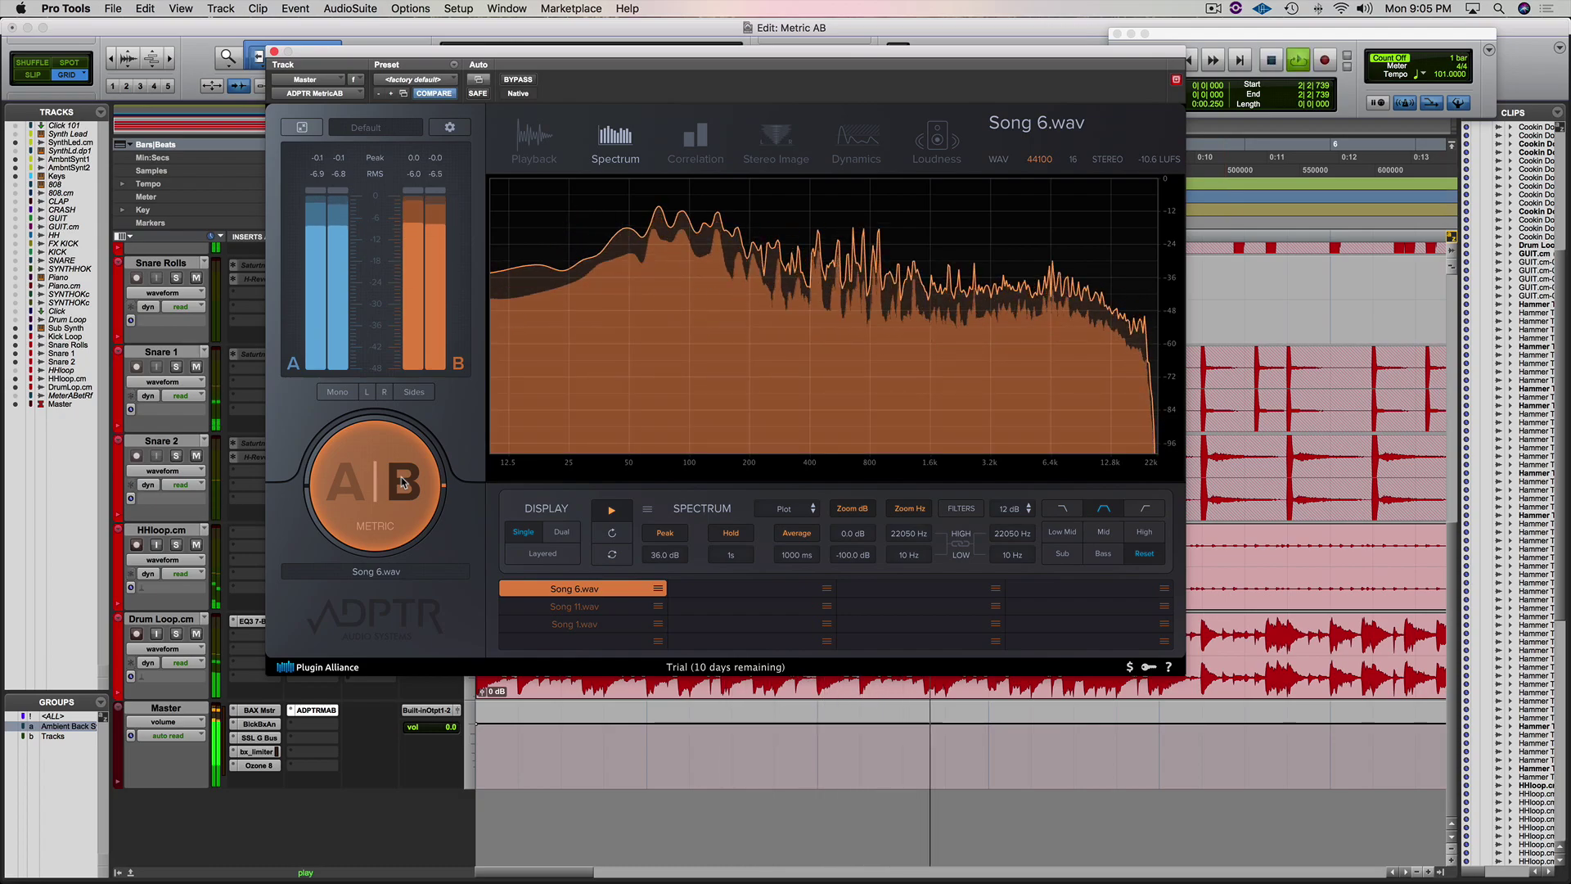
pyautogui.press('space')
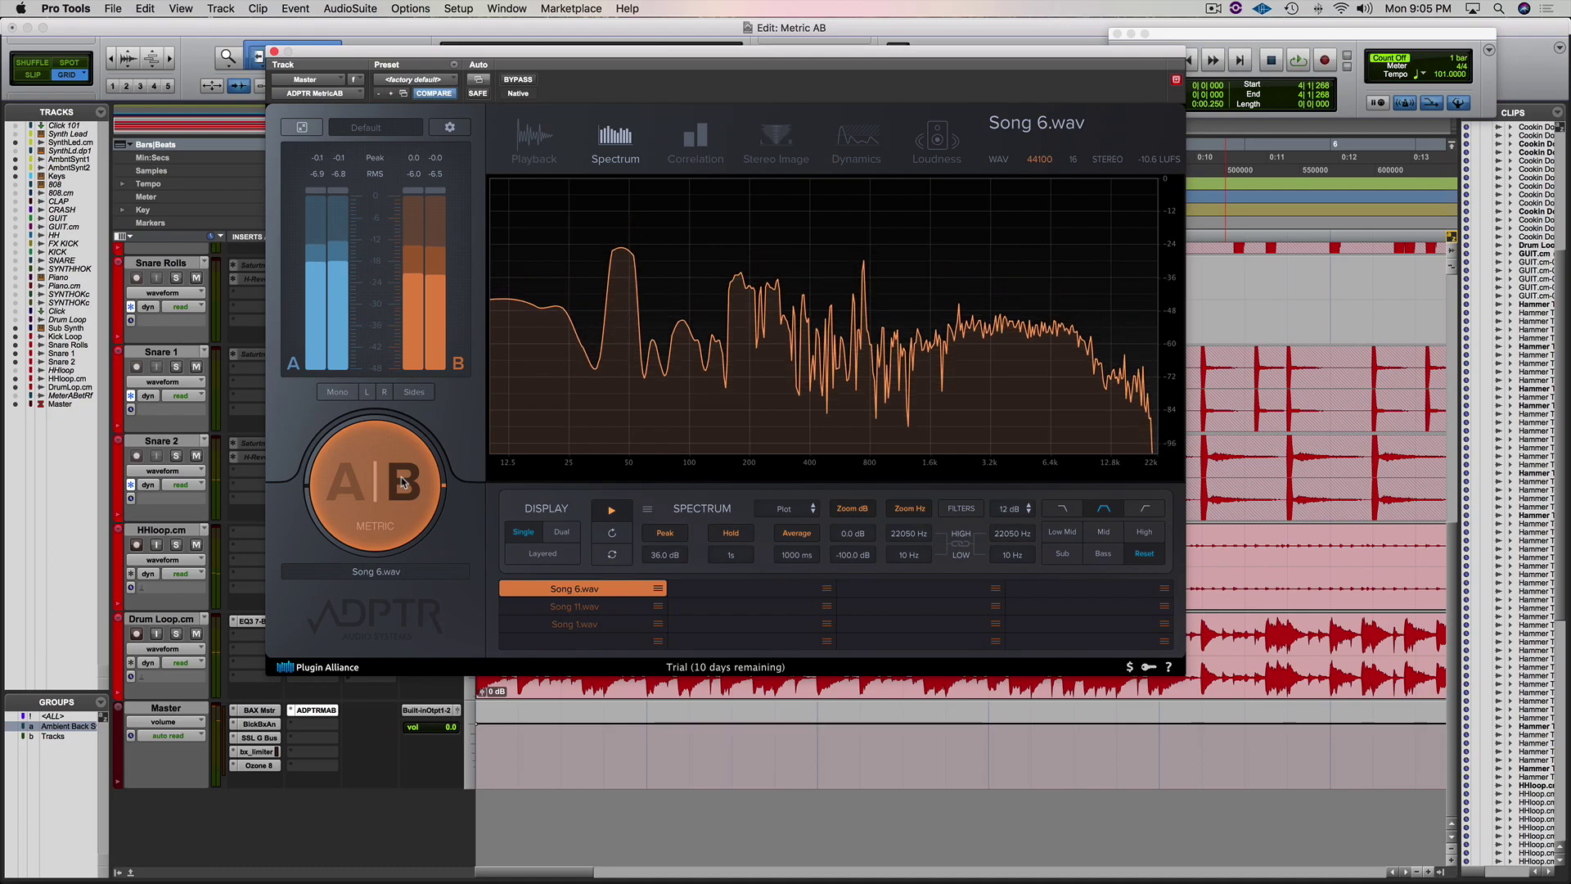
# - Return the spectrum display to Dual and play back to compare the mix and reference spectra
pyautogui.click(563, 533)
pyautogui.press('space')
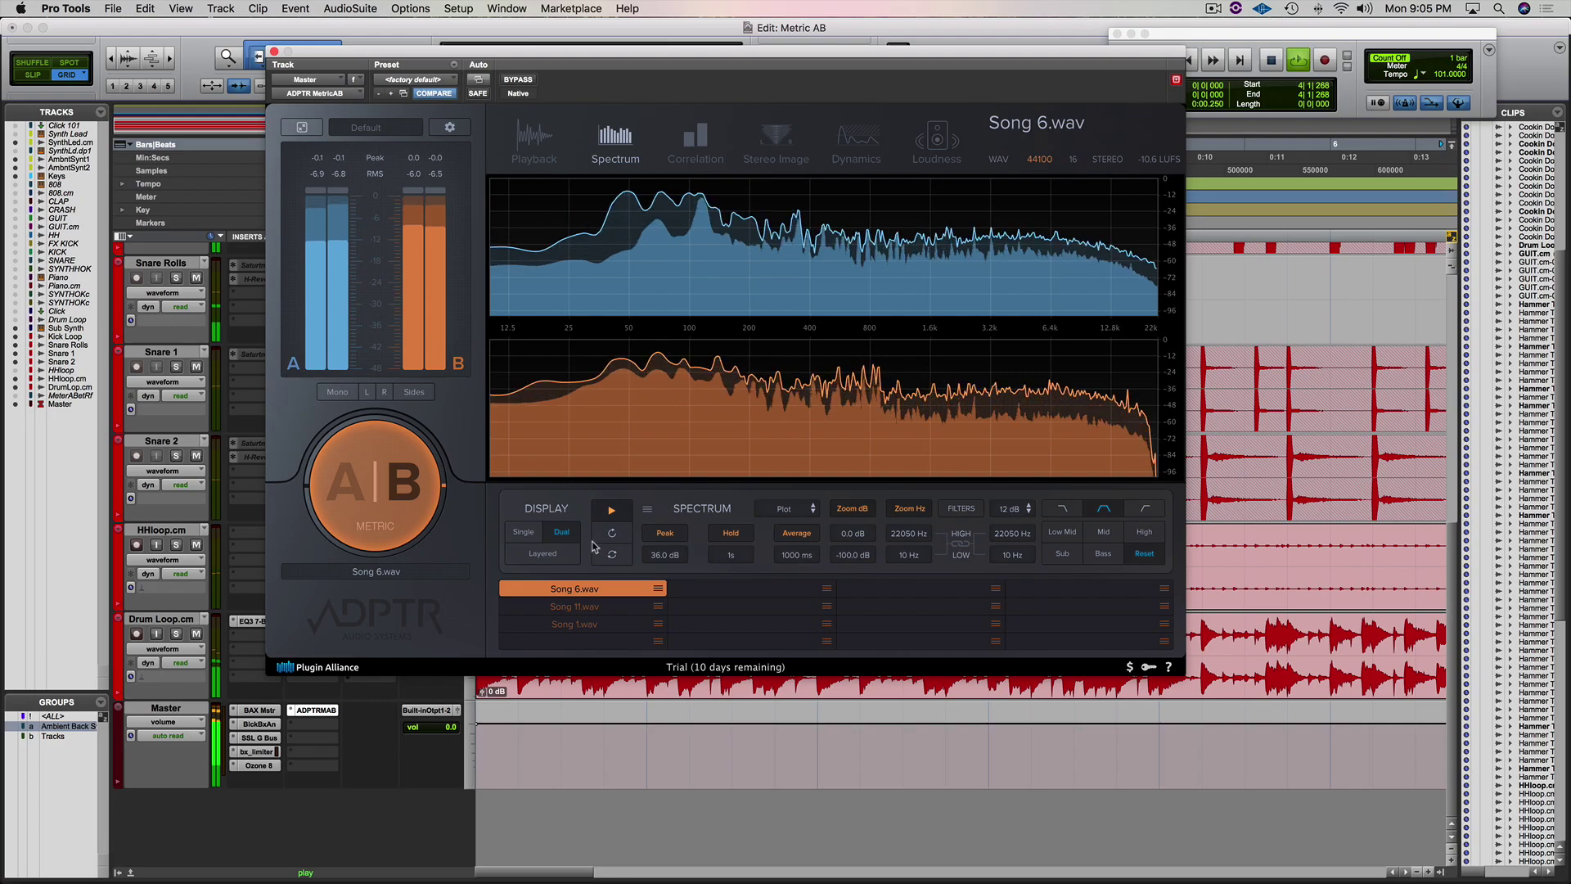
pyautogui.press('space')
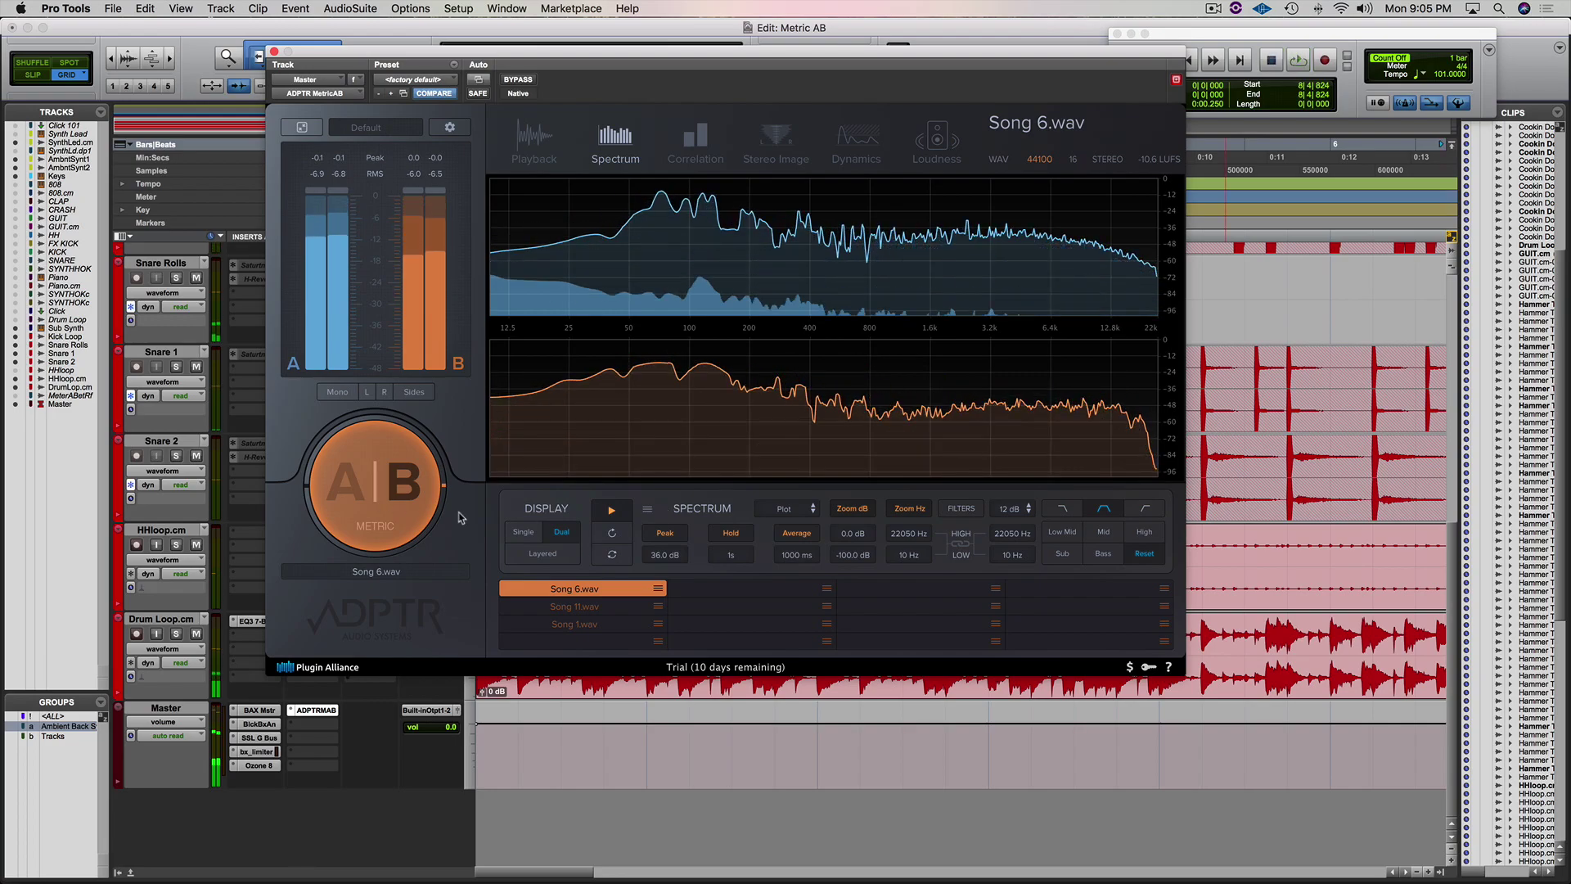
# - Set the spectrum display to Layered and compare both overlaid spectra during playback, switching from B to A before stopping
pyautogui.click(550, 553)
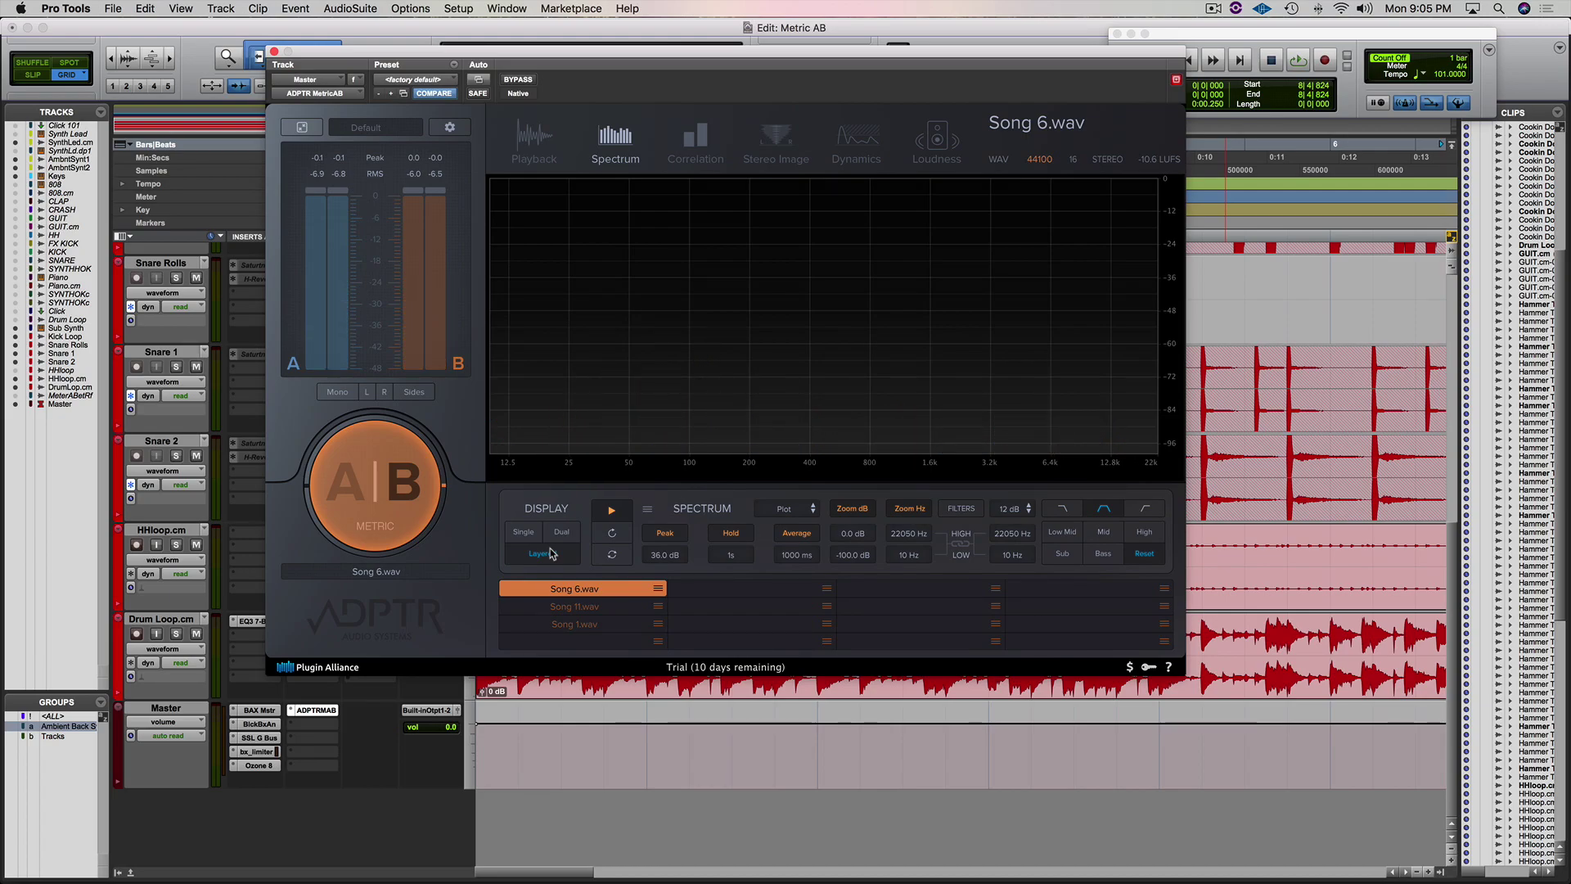
pyautogui.press('space')
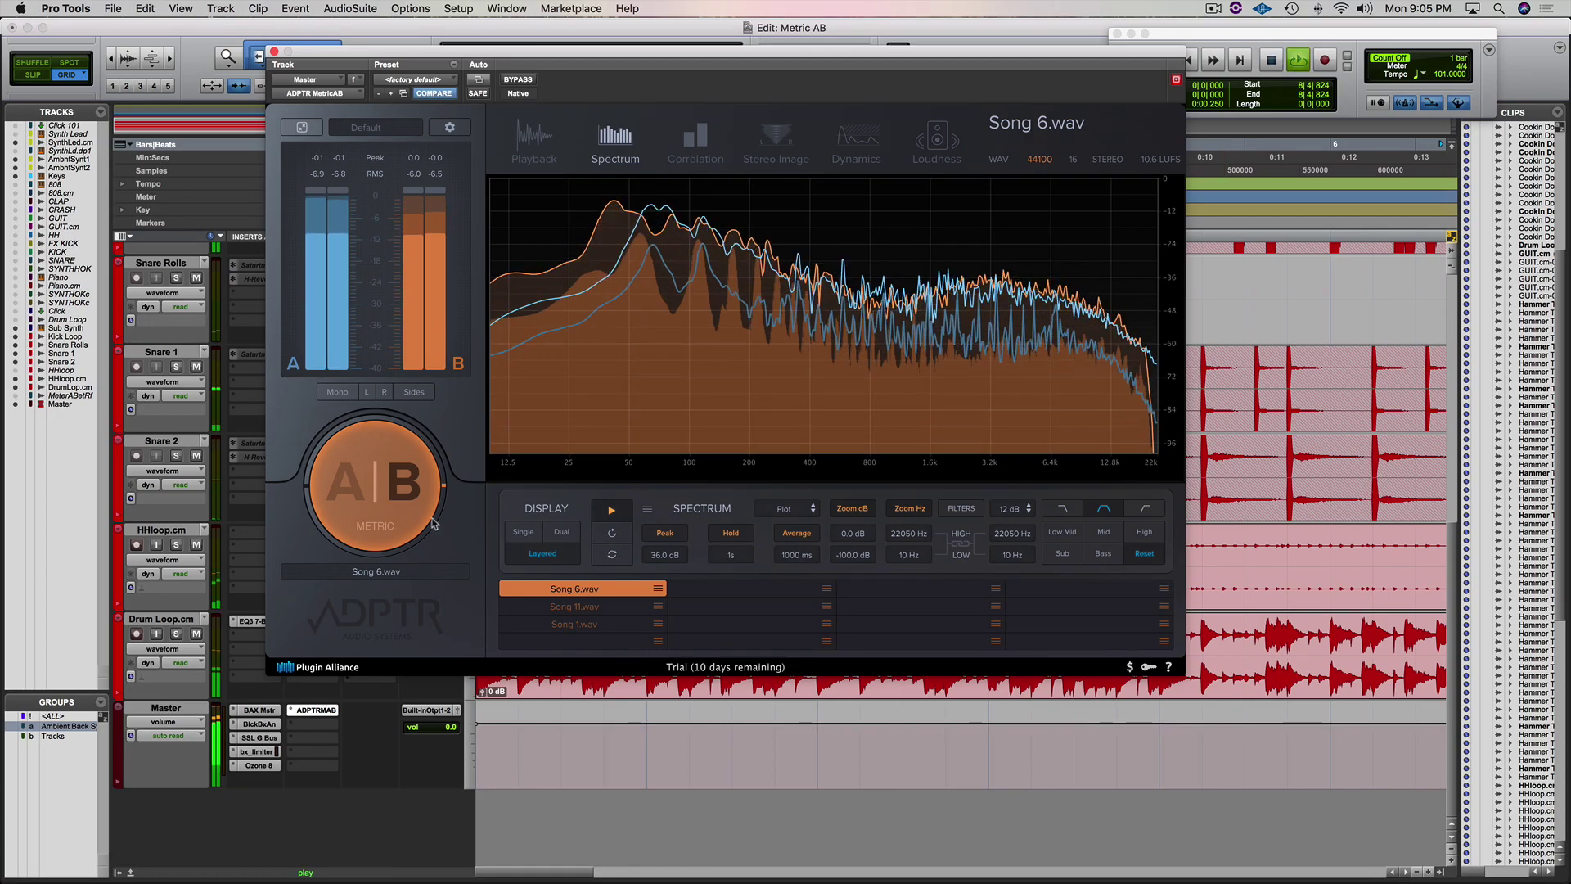
pyautogui.click(366, 477)
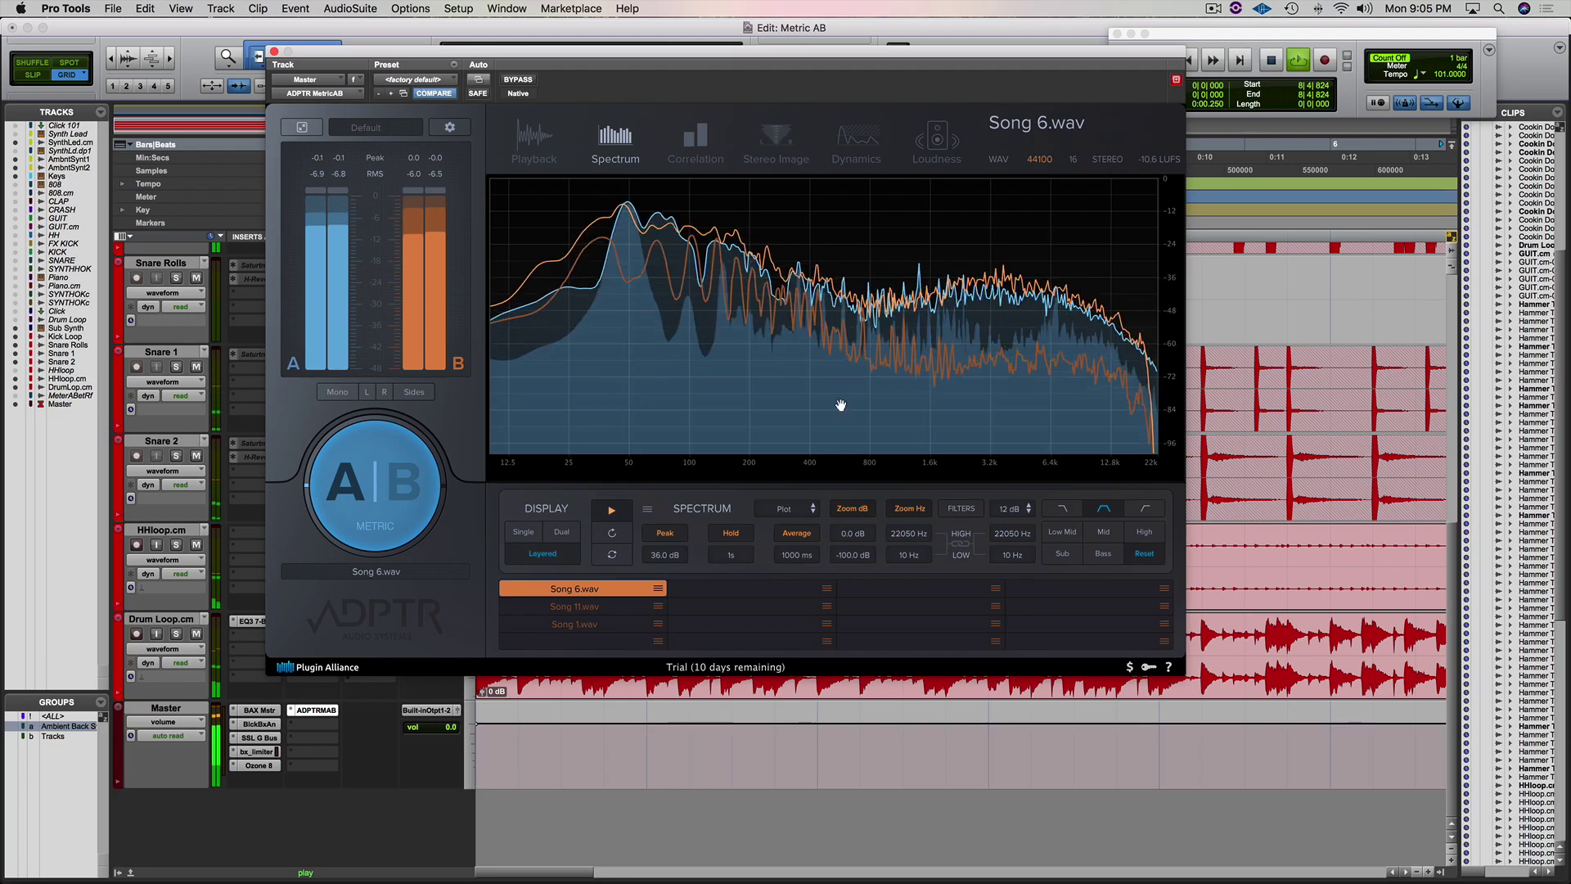
pyautogui.press('space')
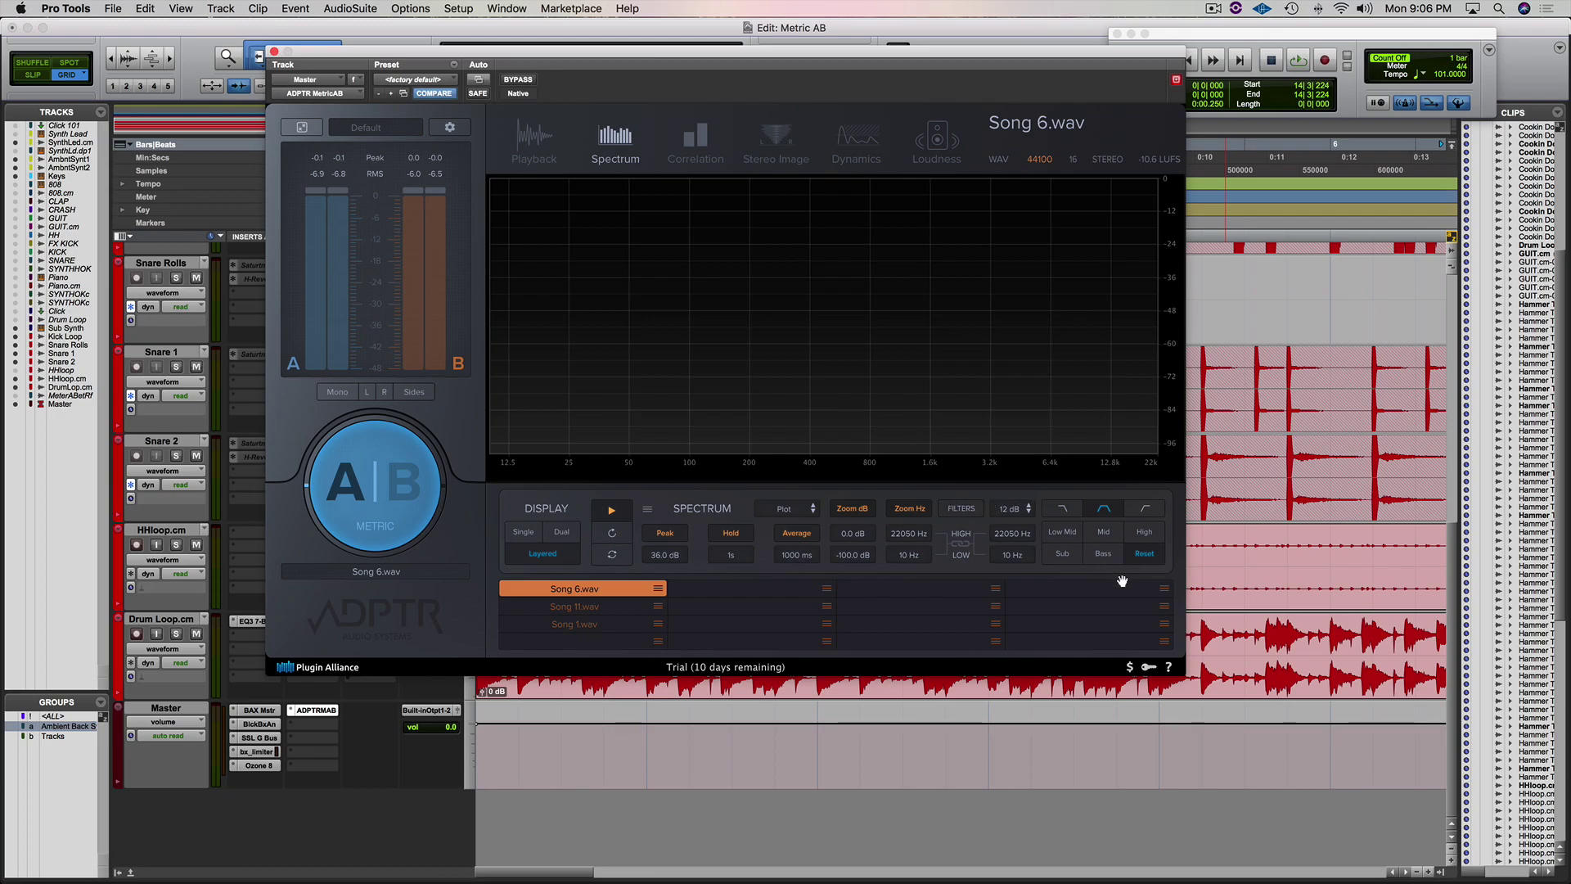
# - Audition the Low Mid, Sub and Bass filter bands during playback, switching to B for the Sub band, and reset the filter
pyautogui.click(1063, 534)
pyautogui.press('space')
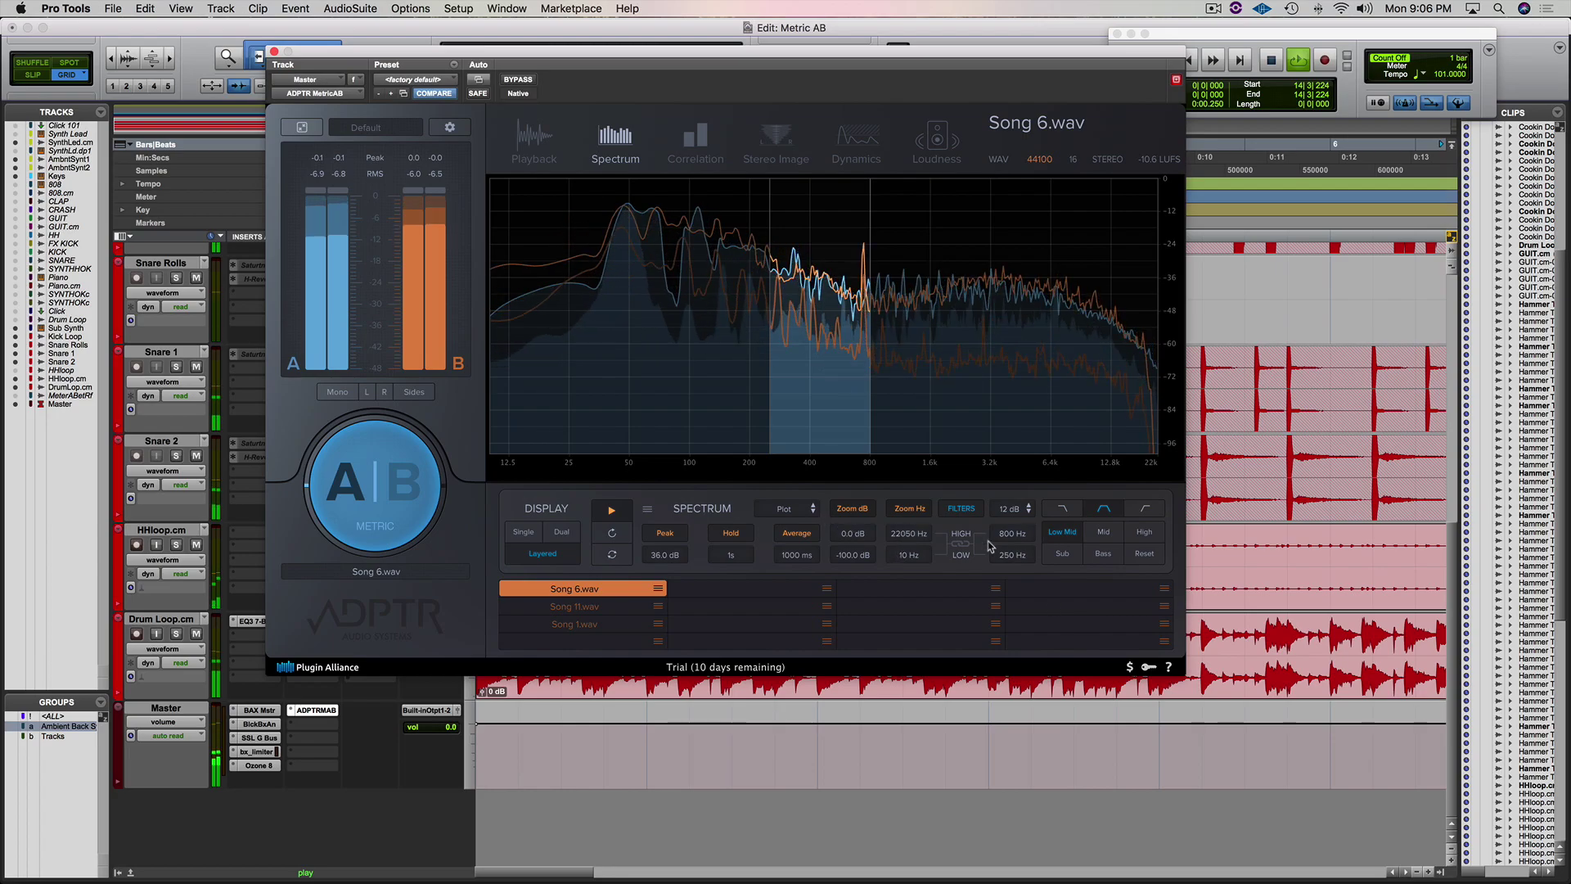
pyautogui.click(1066, 557)
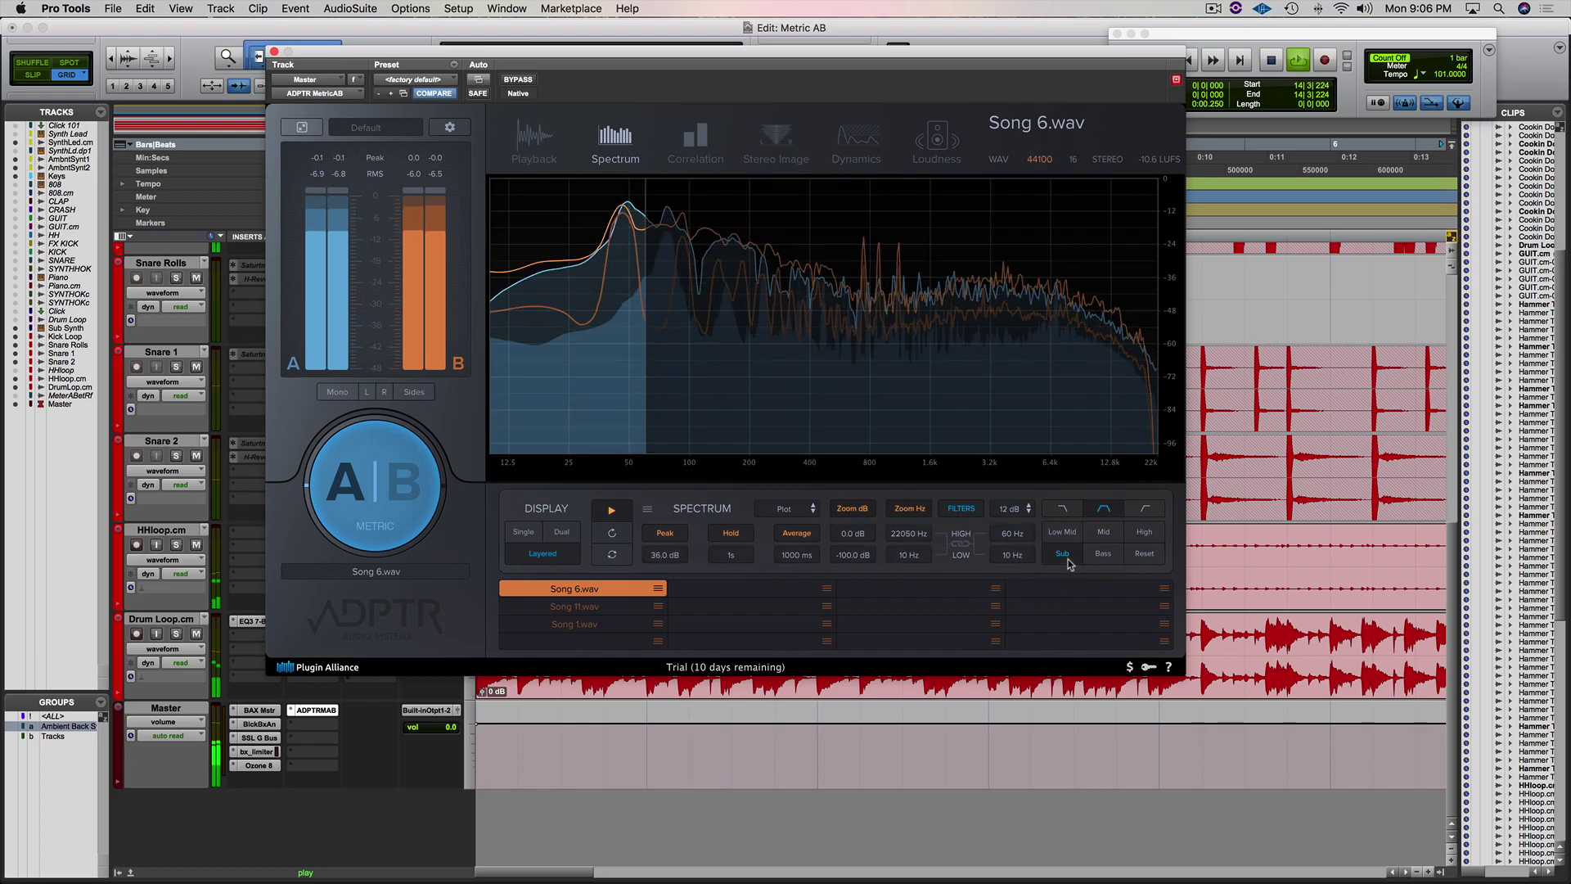
pyautogui.click(366, 492)
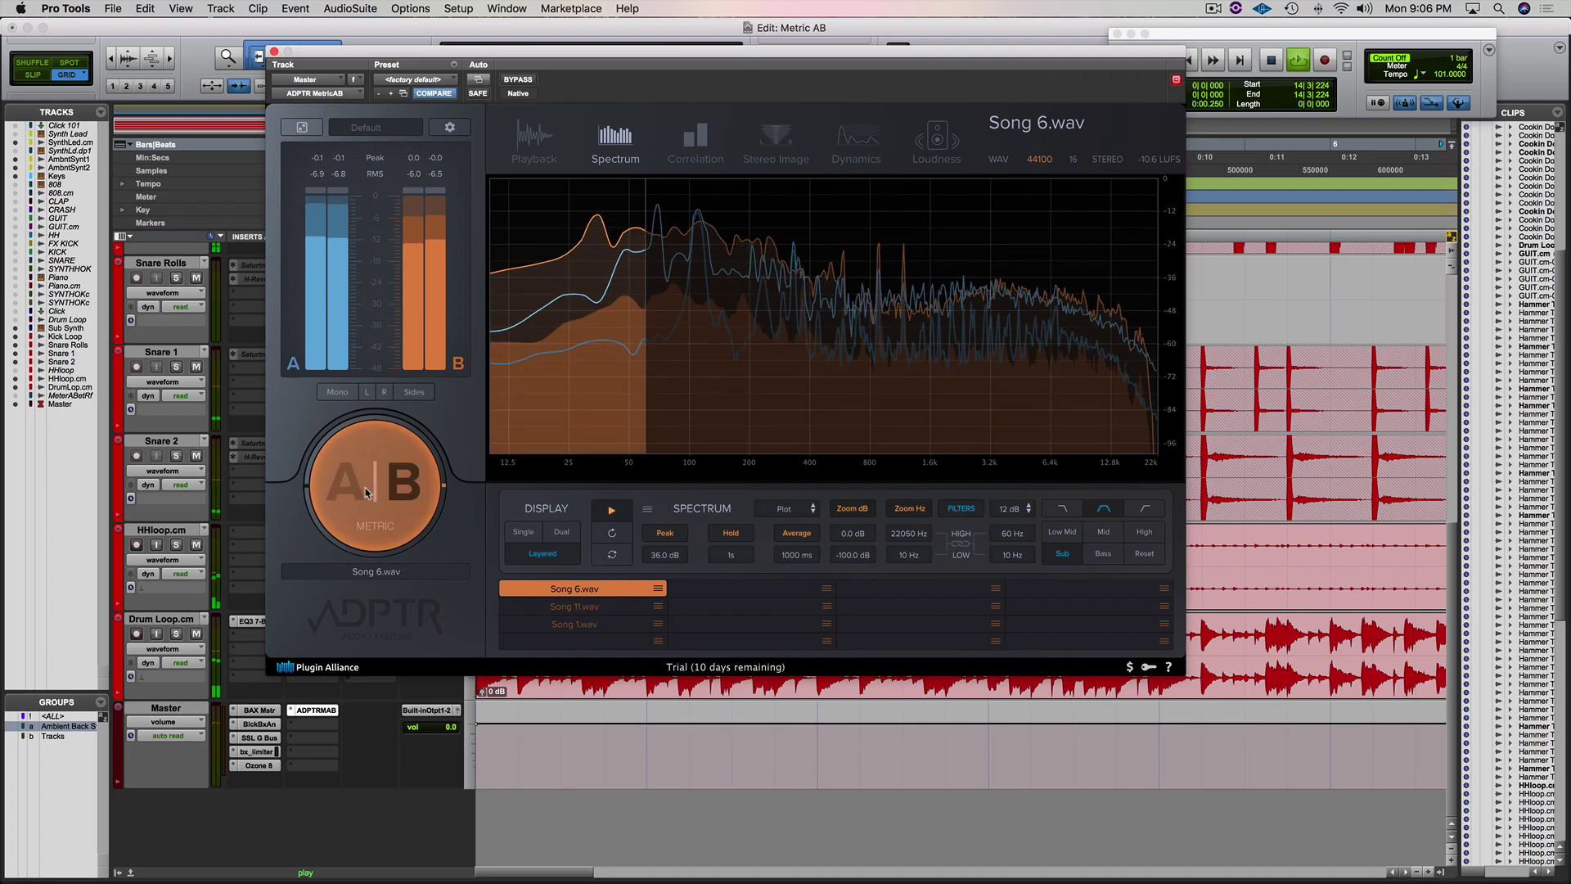
pyautogui.click(1105, 556)
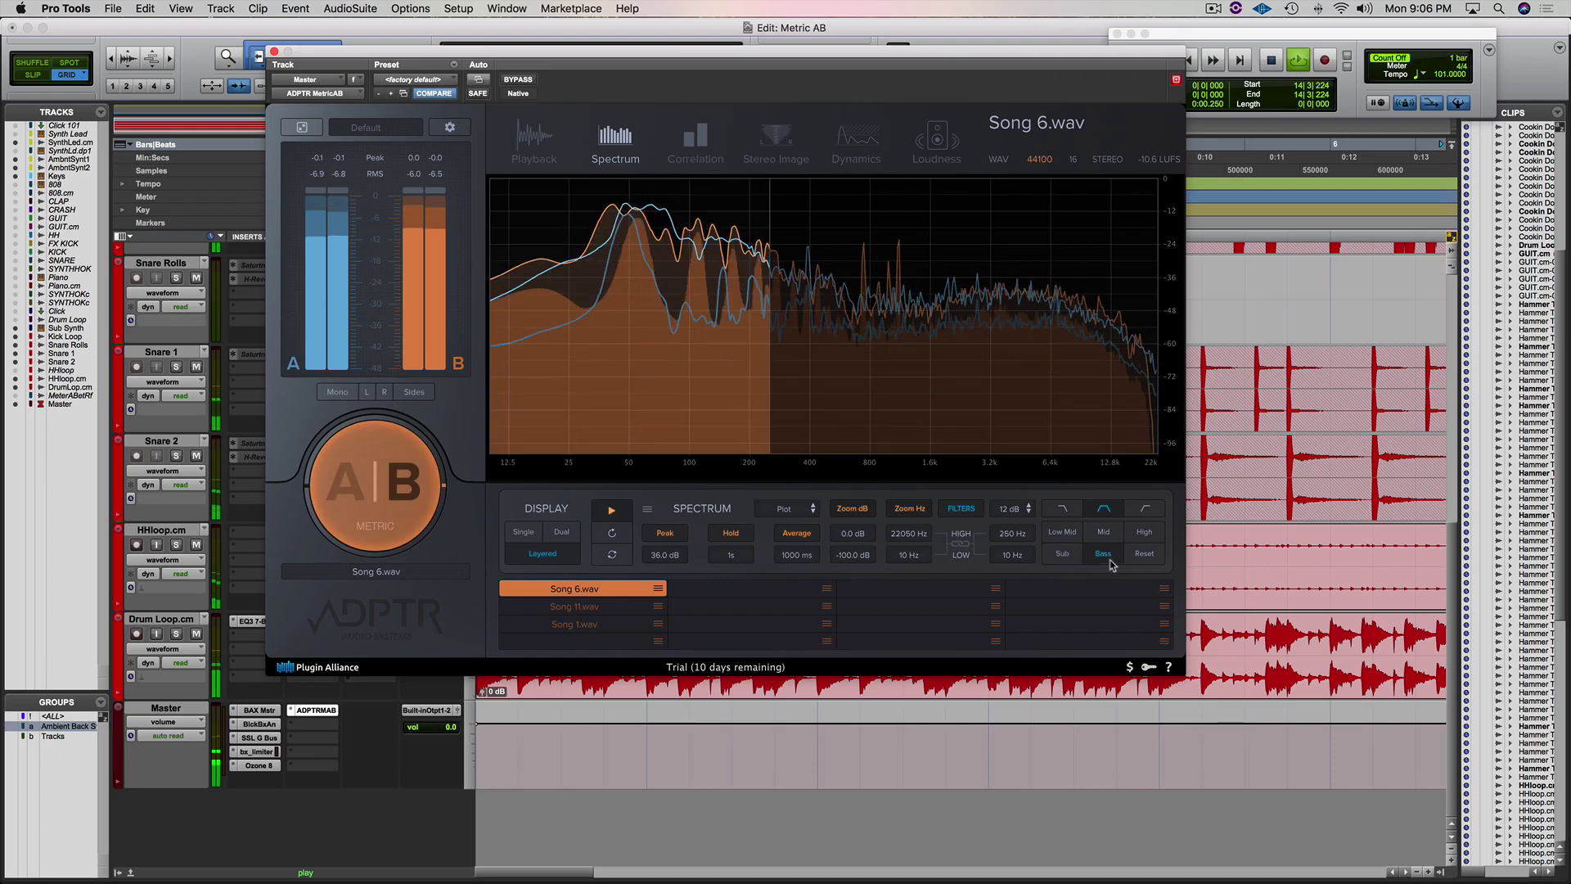
pyautogui.click(1145, 555)
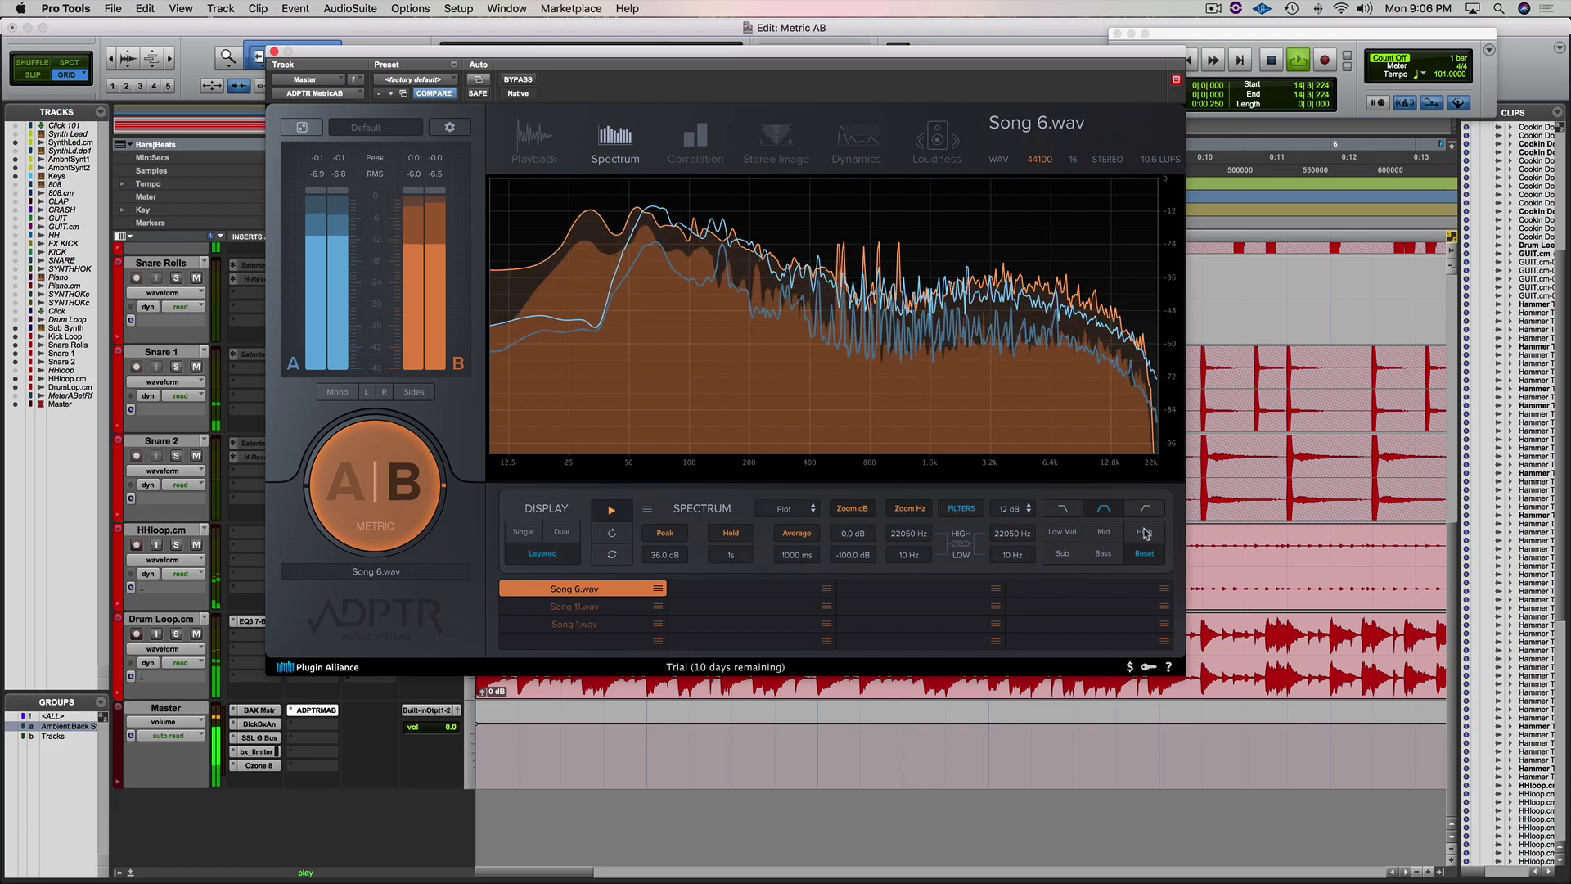
# - Isolate the High filter band and compare it between A and B, ending on B
pyautogui.click(1143, 532)
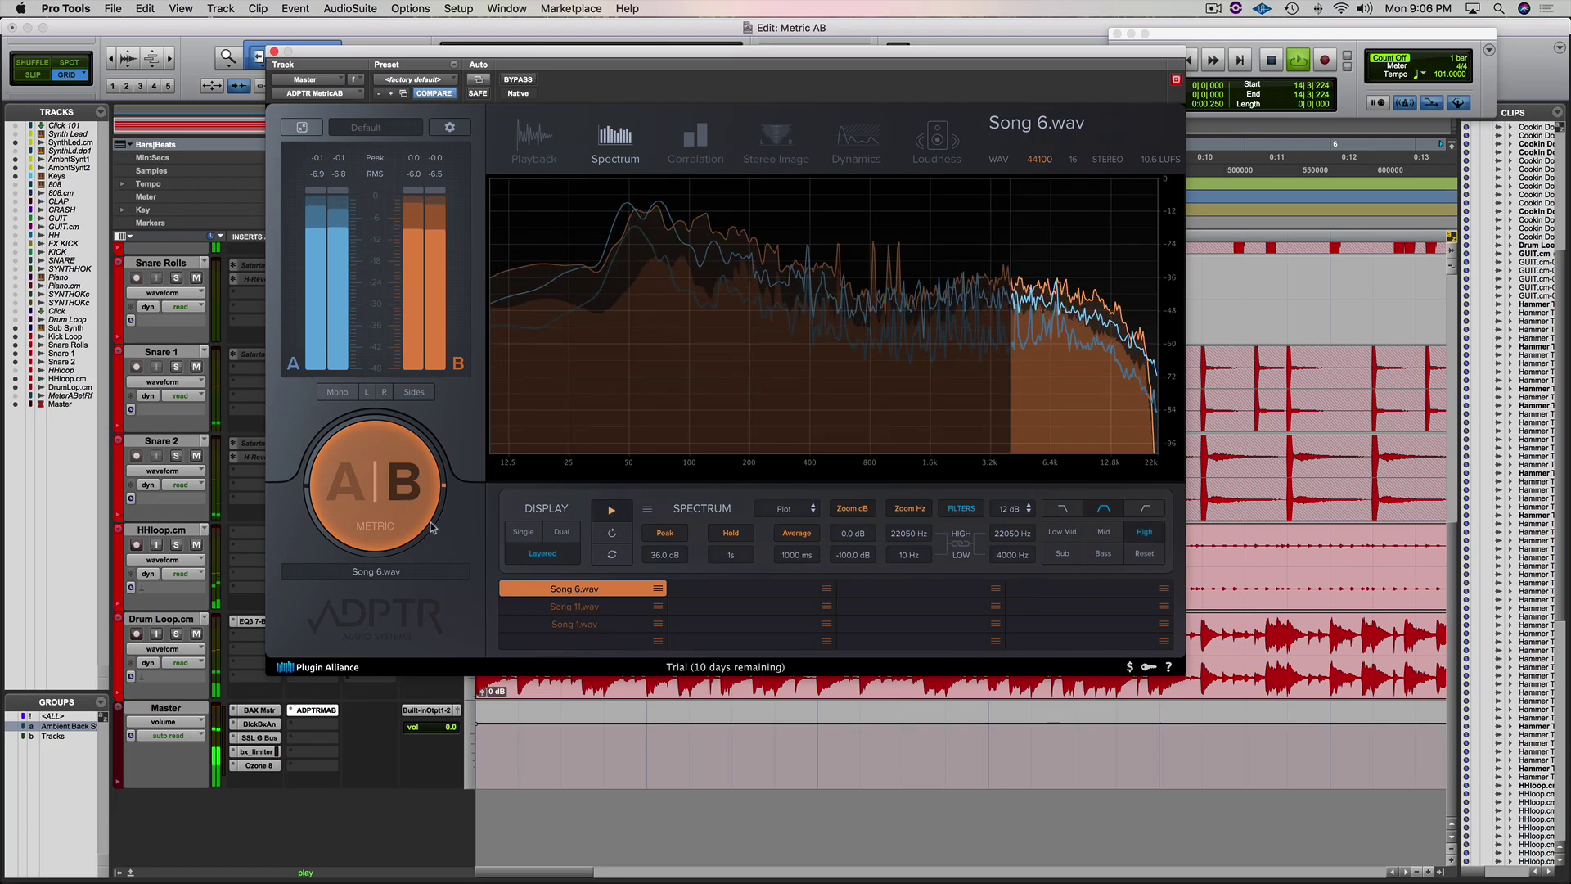
pyautogui.click(398, 509)
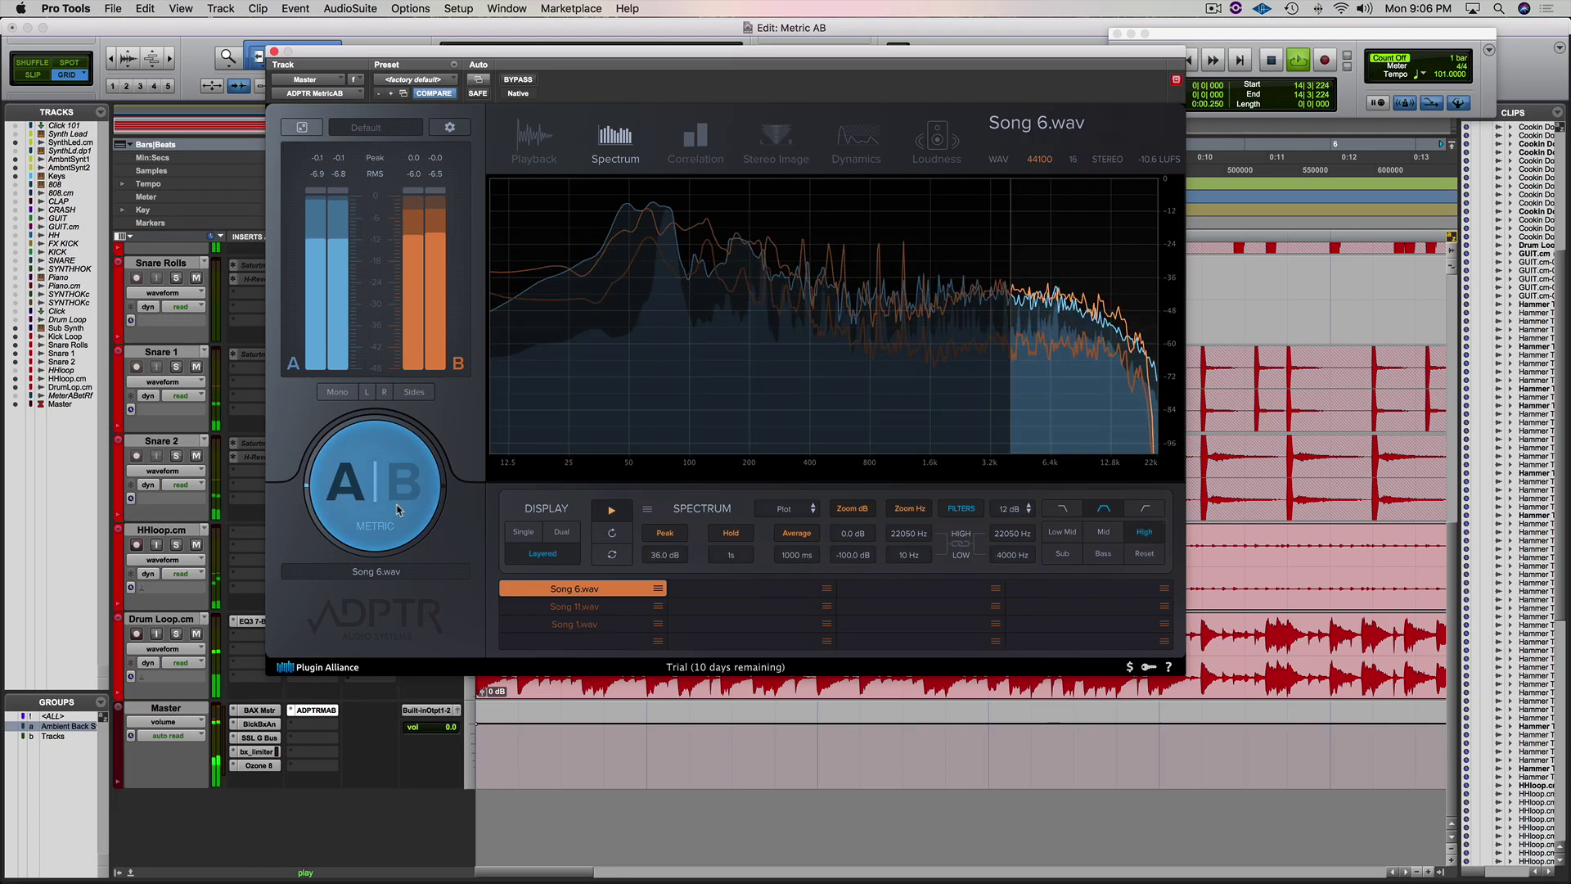
pyautogui.click(398, 510)
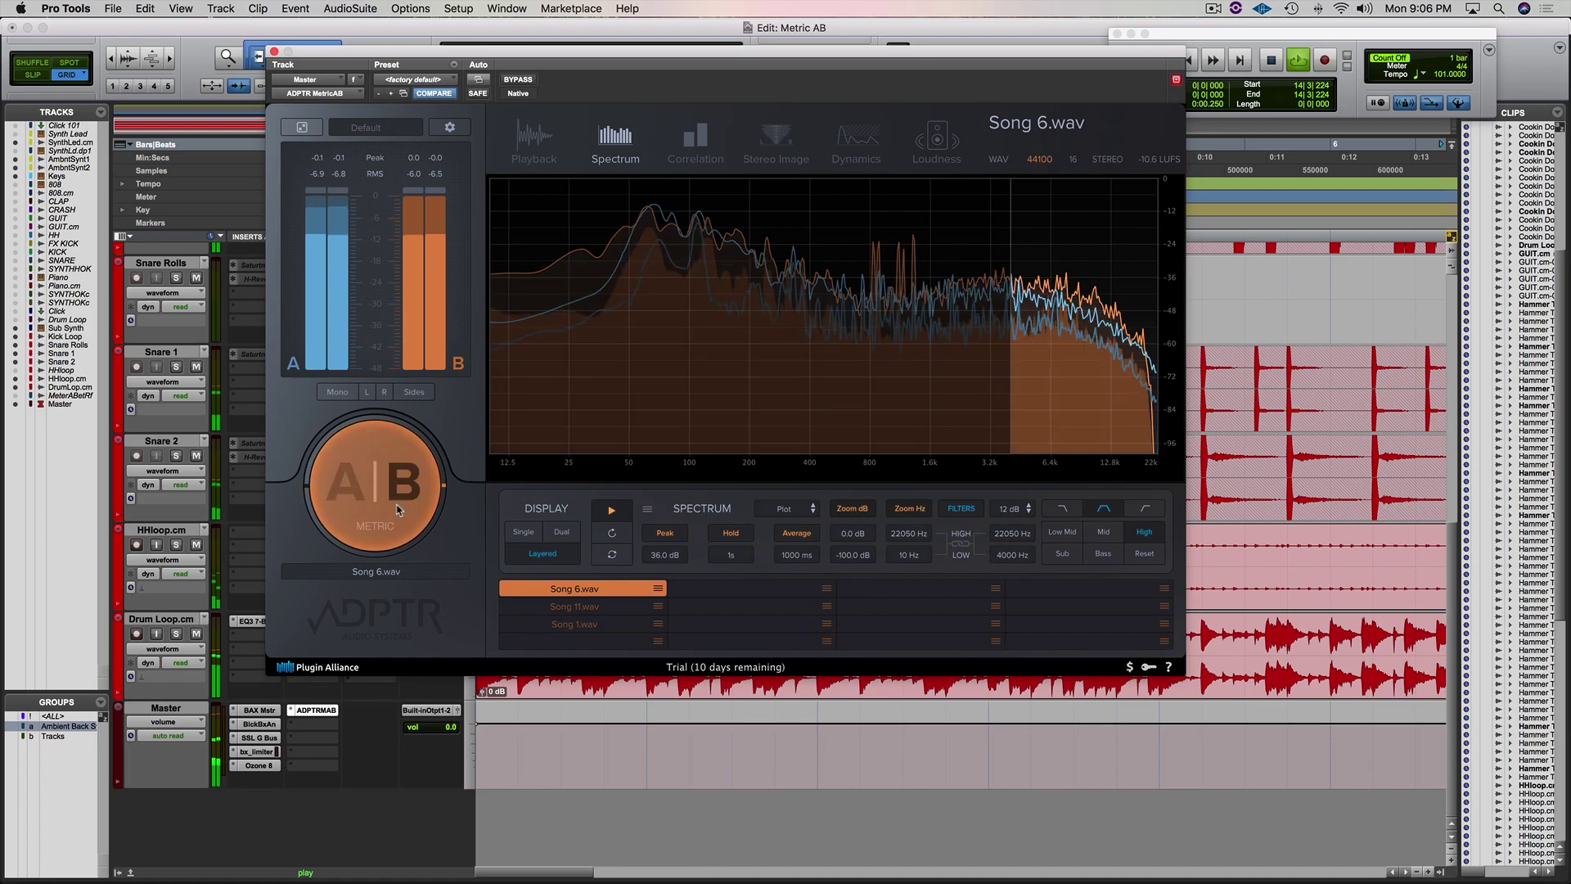
# - Change the filter shape to low-pass to audition everything below the high band, switching to A before stopping playback
pyautogui.click(1072, 512)
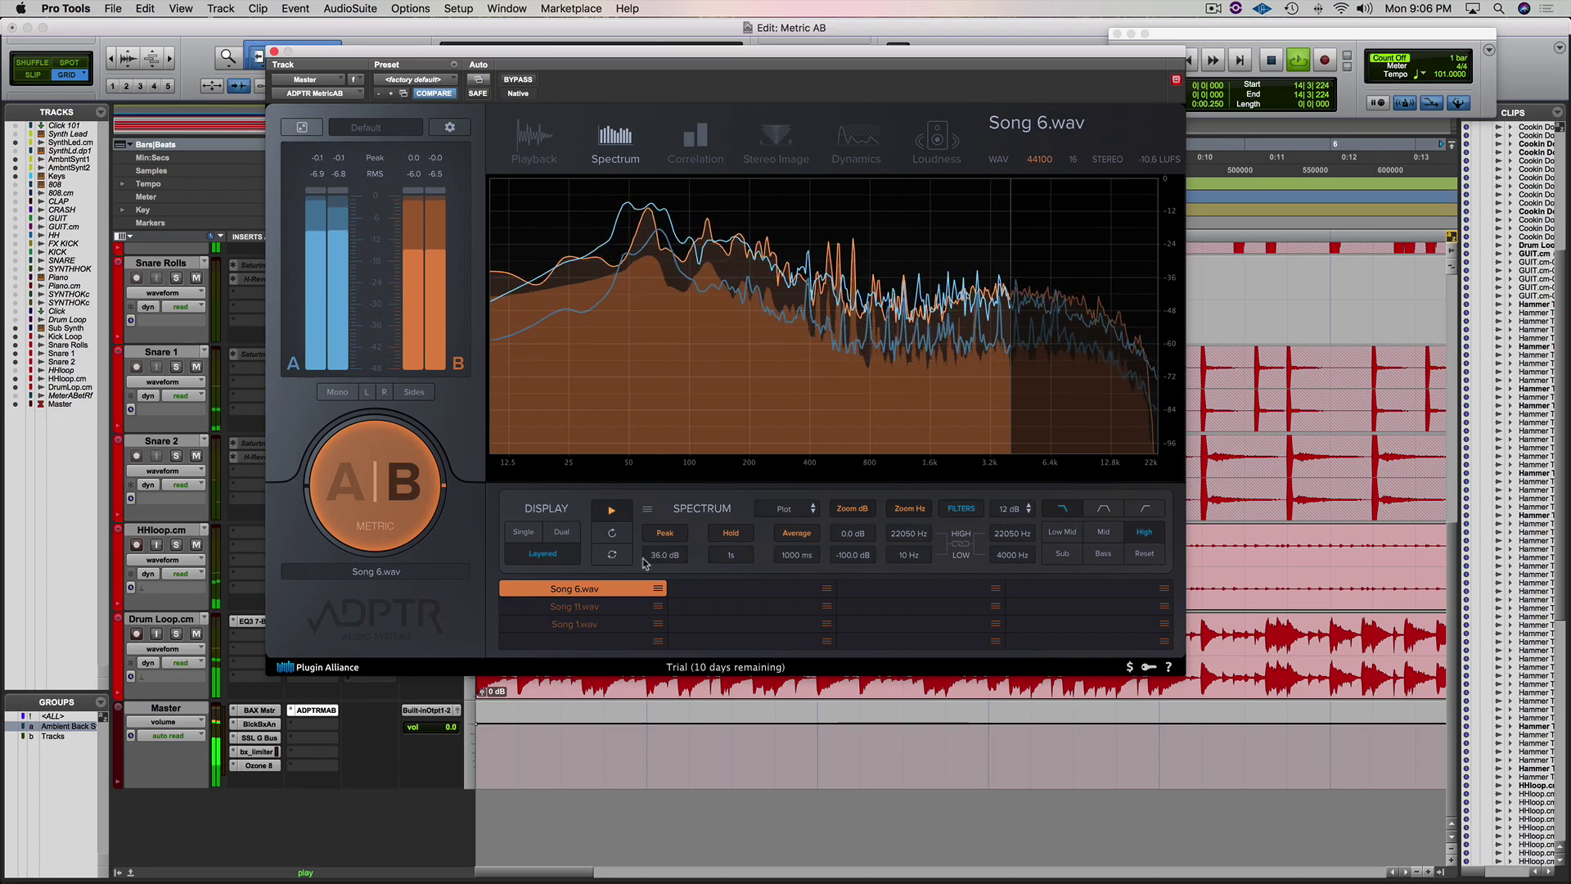
pyautogui.click(370, 507)
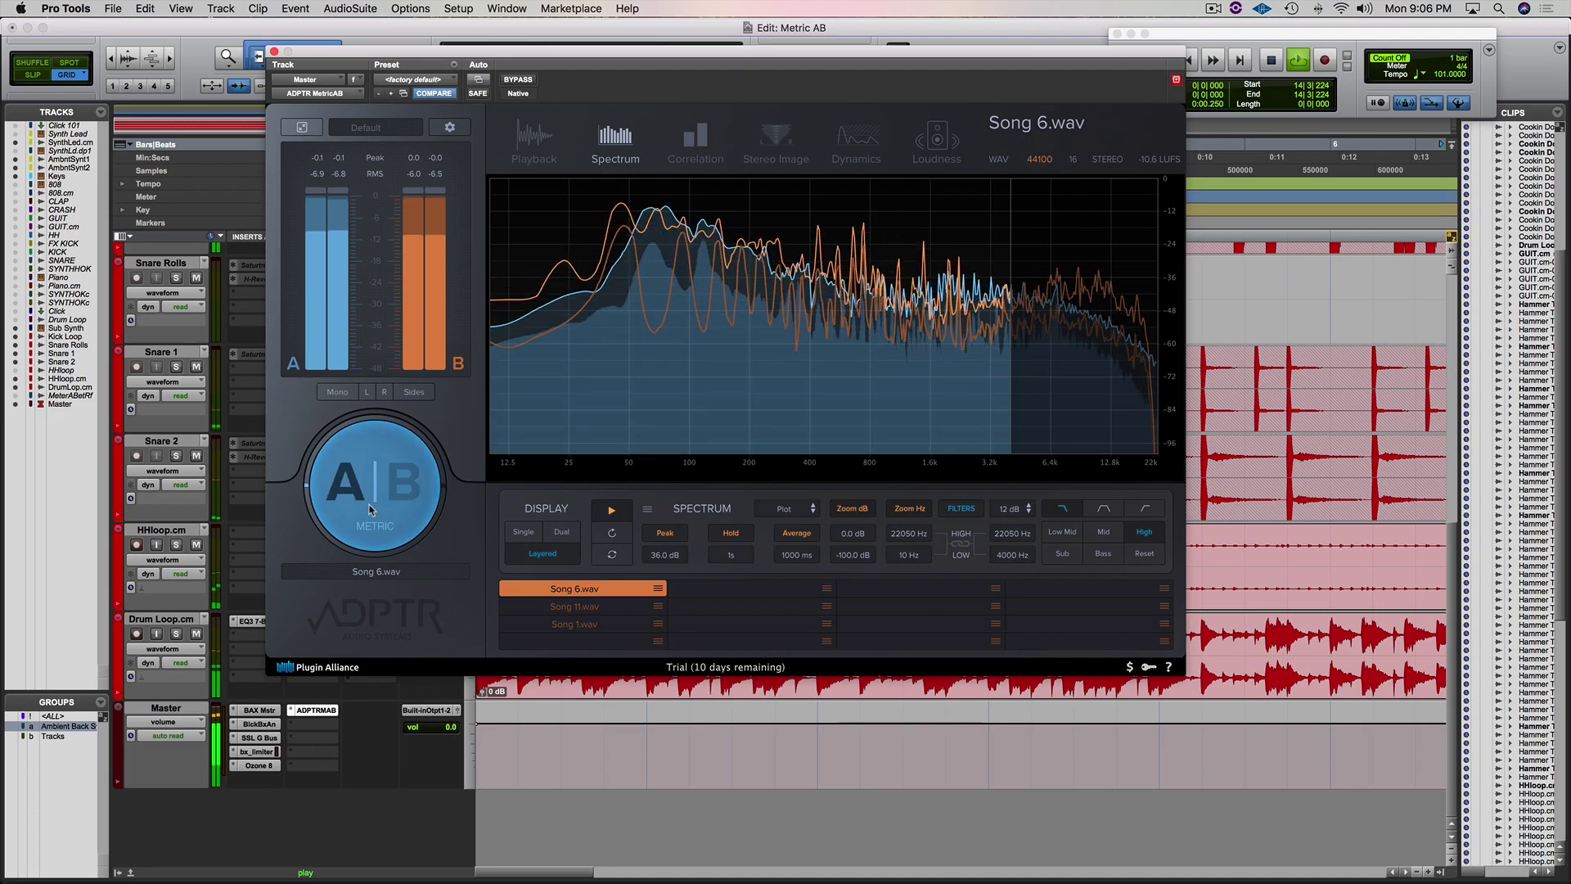
pyautogui.press('space')
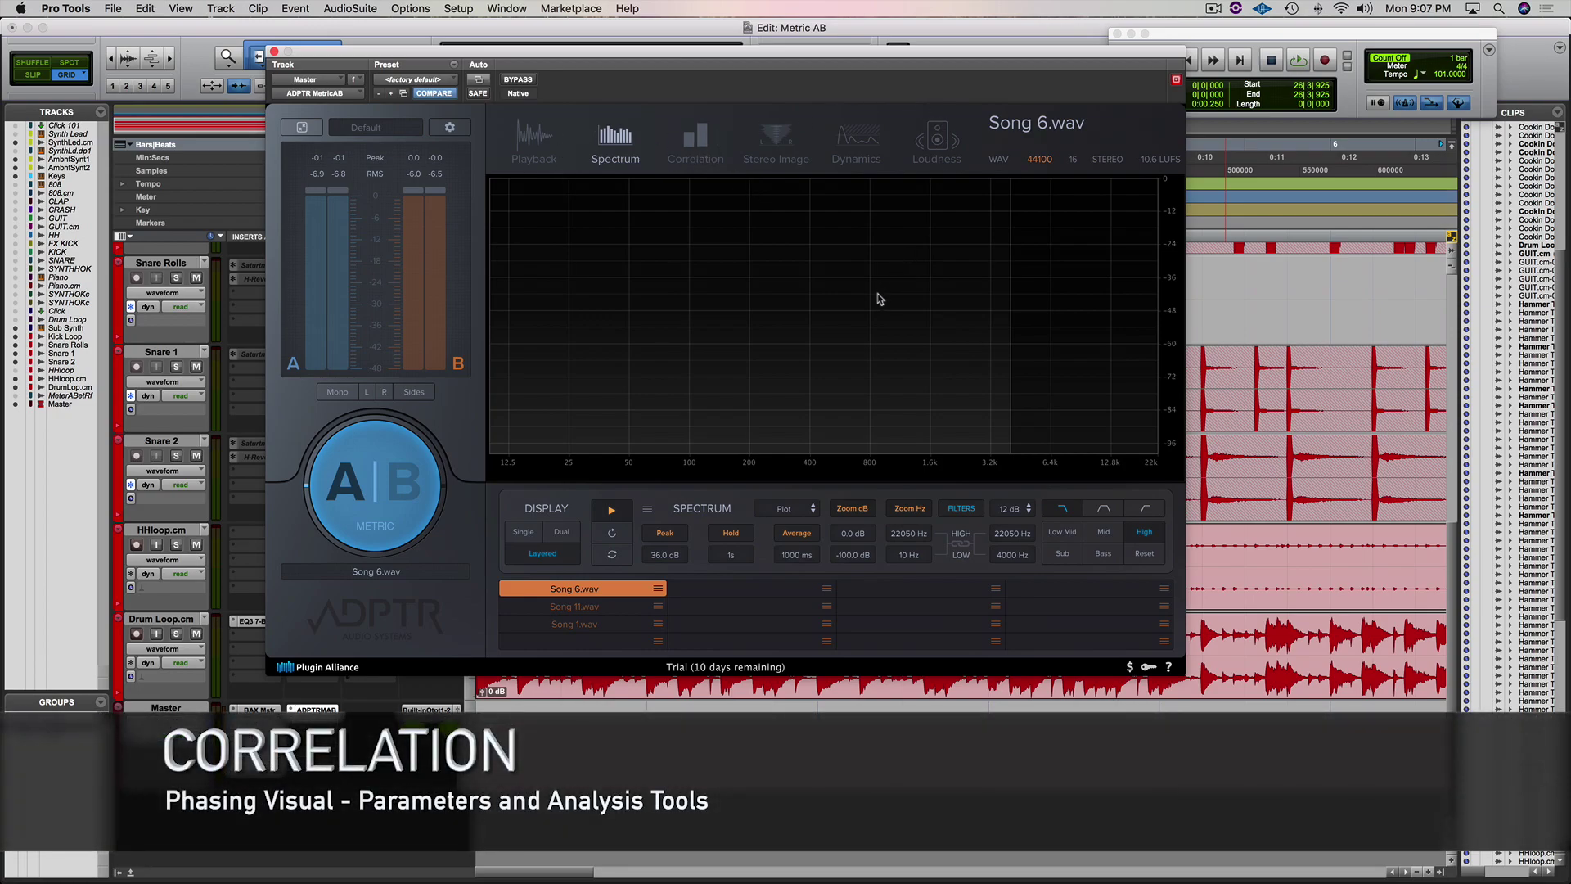
# - Open the Correlation view during playback, reset the filter to the full range and set the display to Dual
pyautogui.click(700, 141)
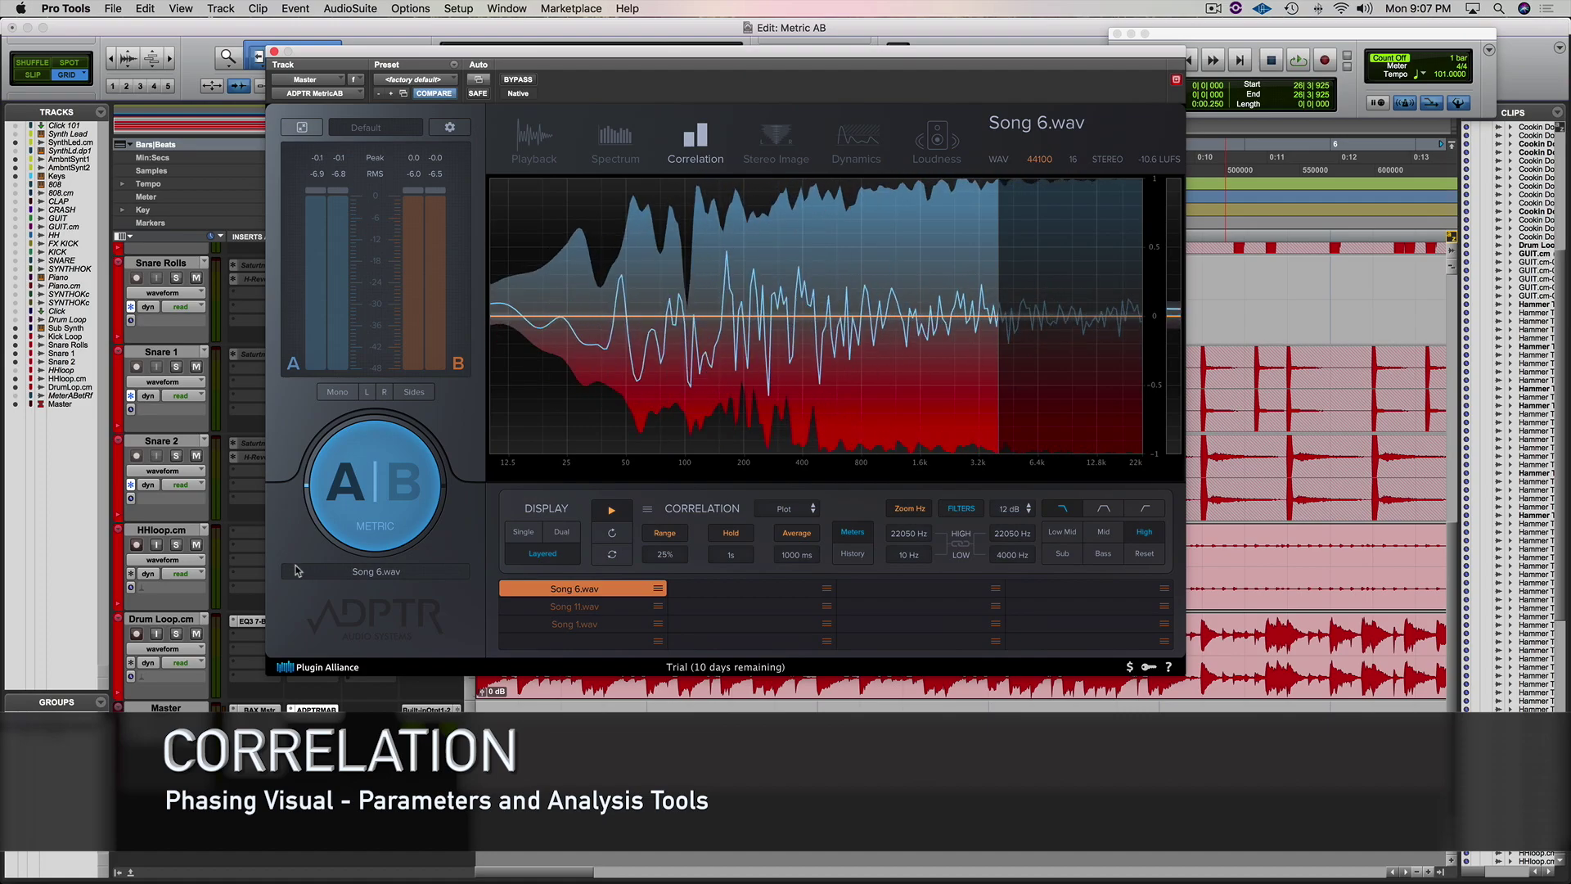
pyautogui.press('space')
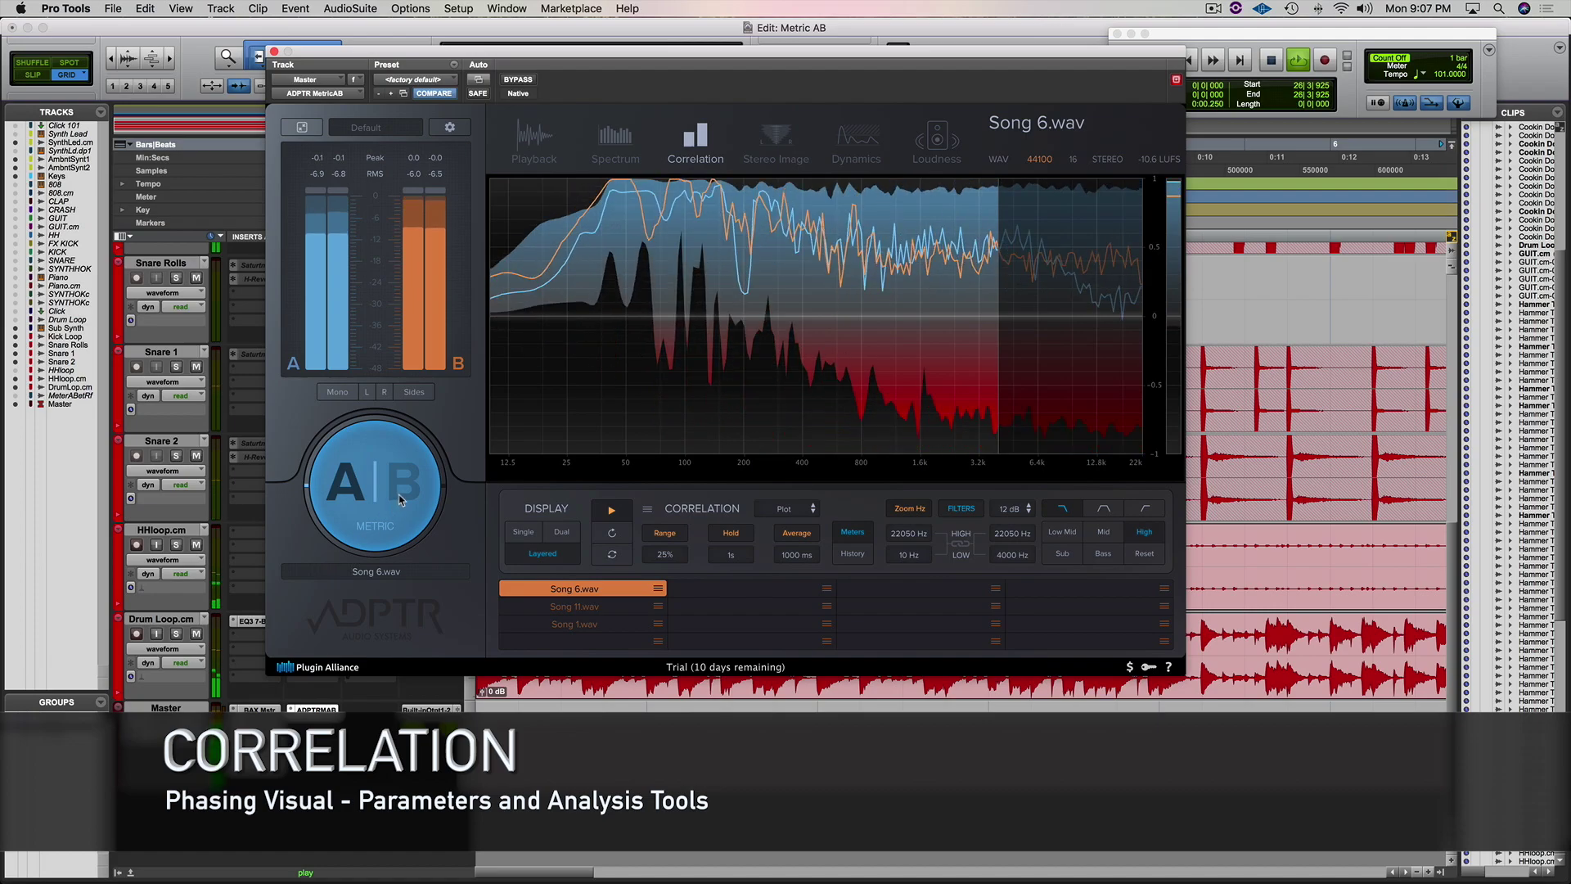
pyautogui.click(1143, 554)
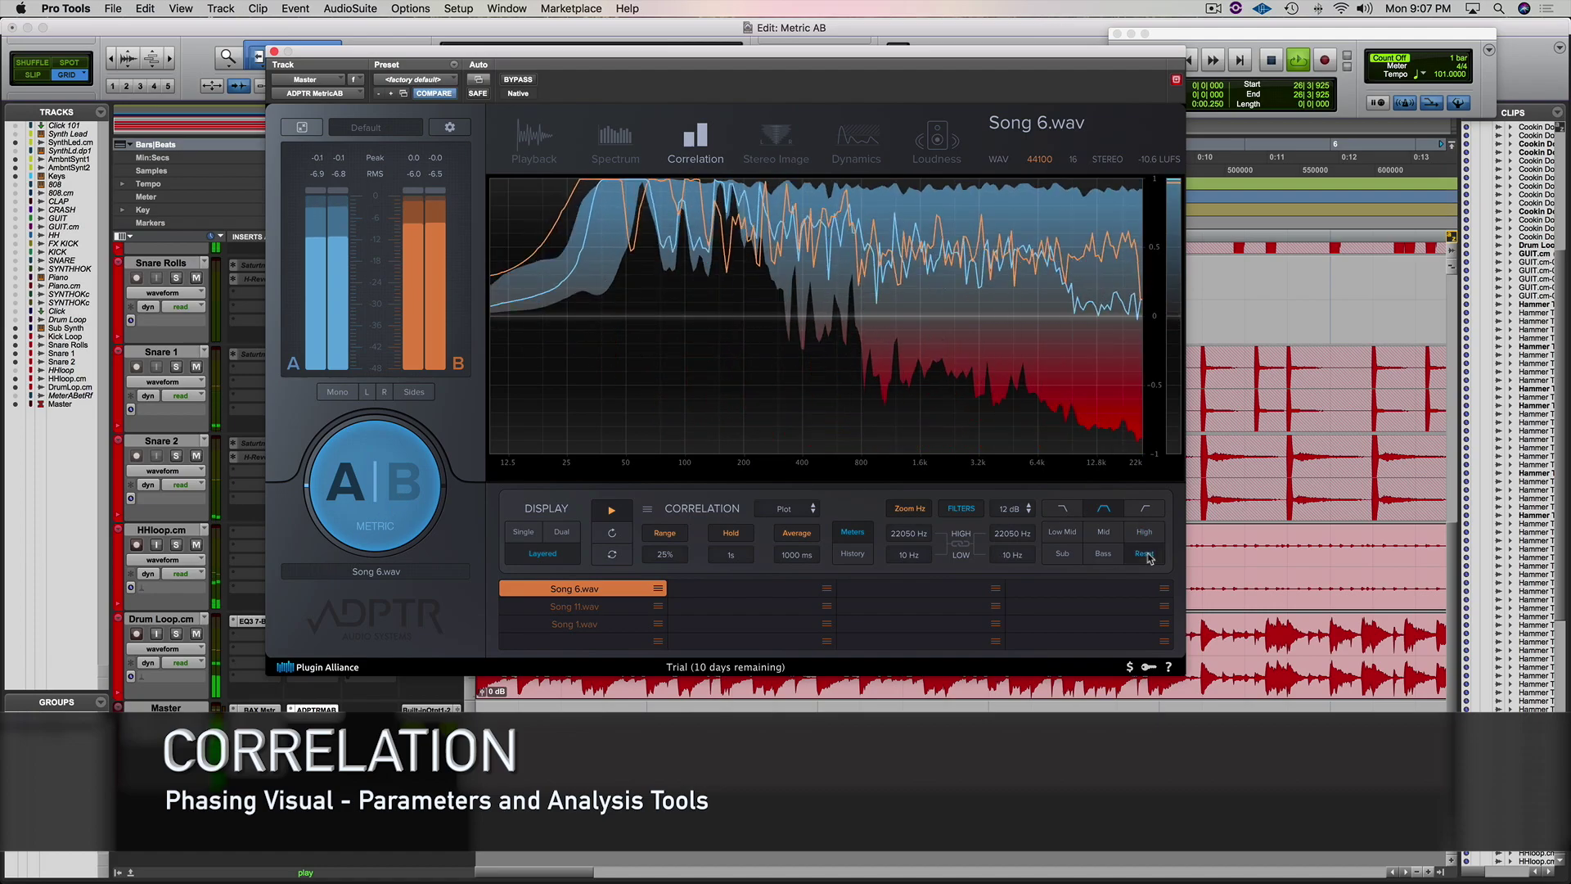
pyautogui.click(524, 532)
pyautogui.click(562, 532)
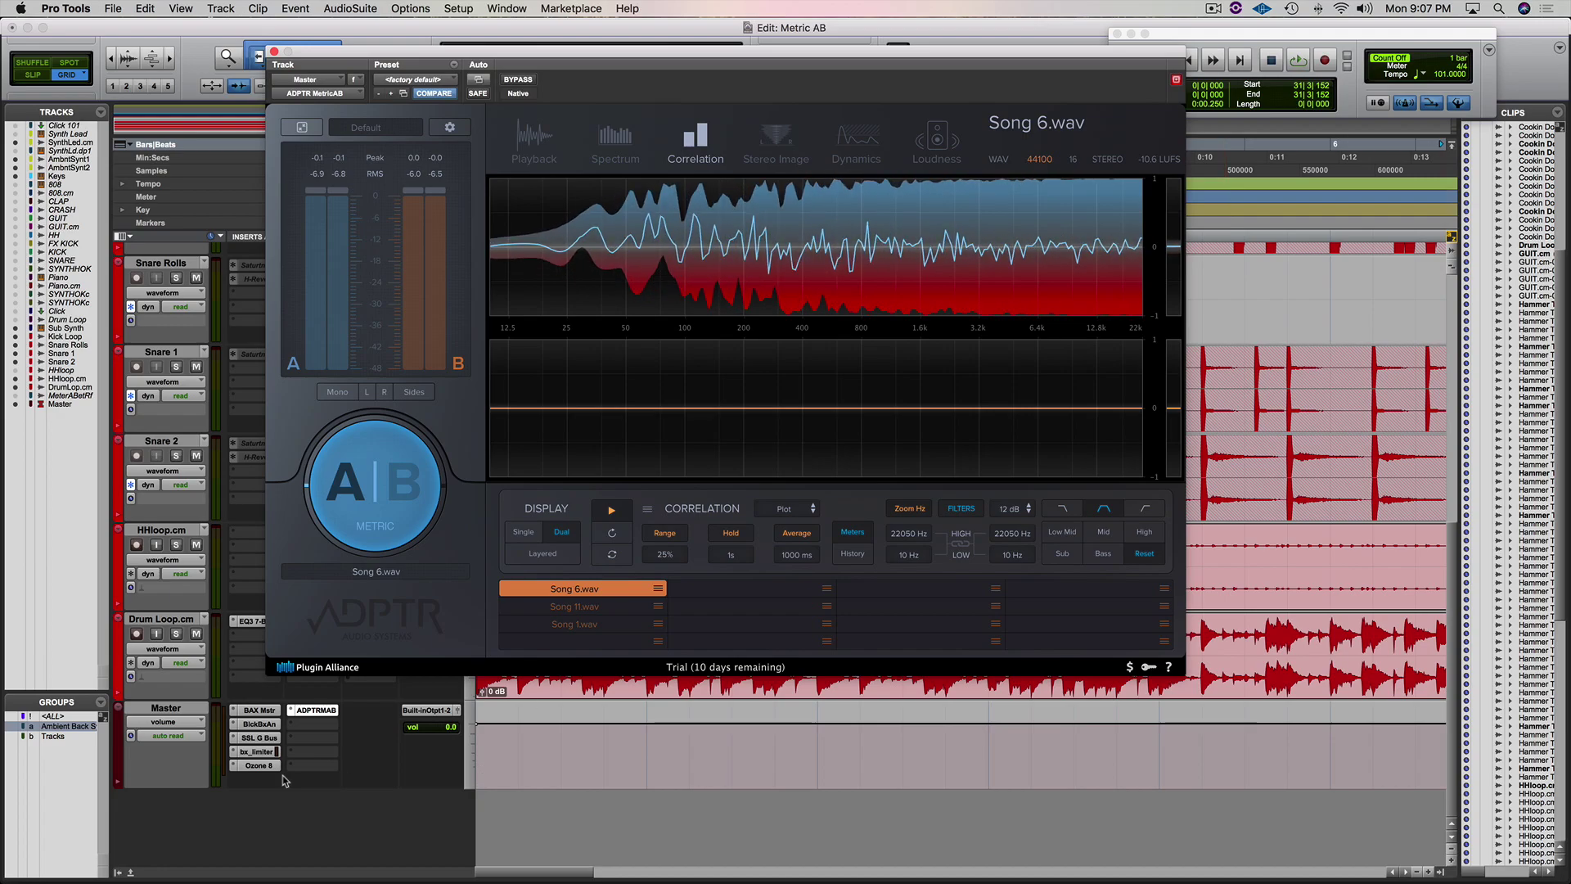
# - Bypass the Ozone 8 insert on the Master track to check its effect on the correlation display, and re-enable it
pyautogui.keyDown('super'); pyautogui.click(256, 766); pyautogui.keyUp('super')
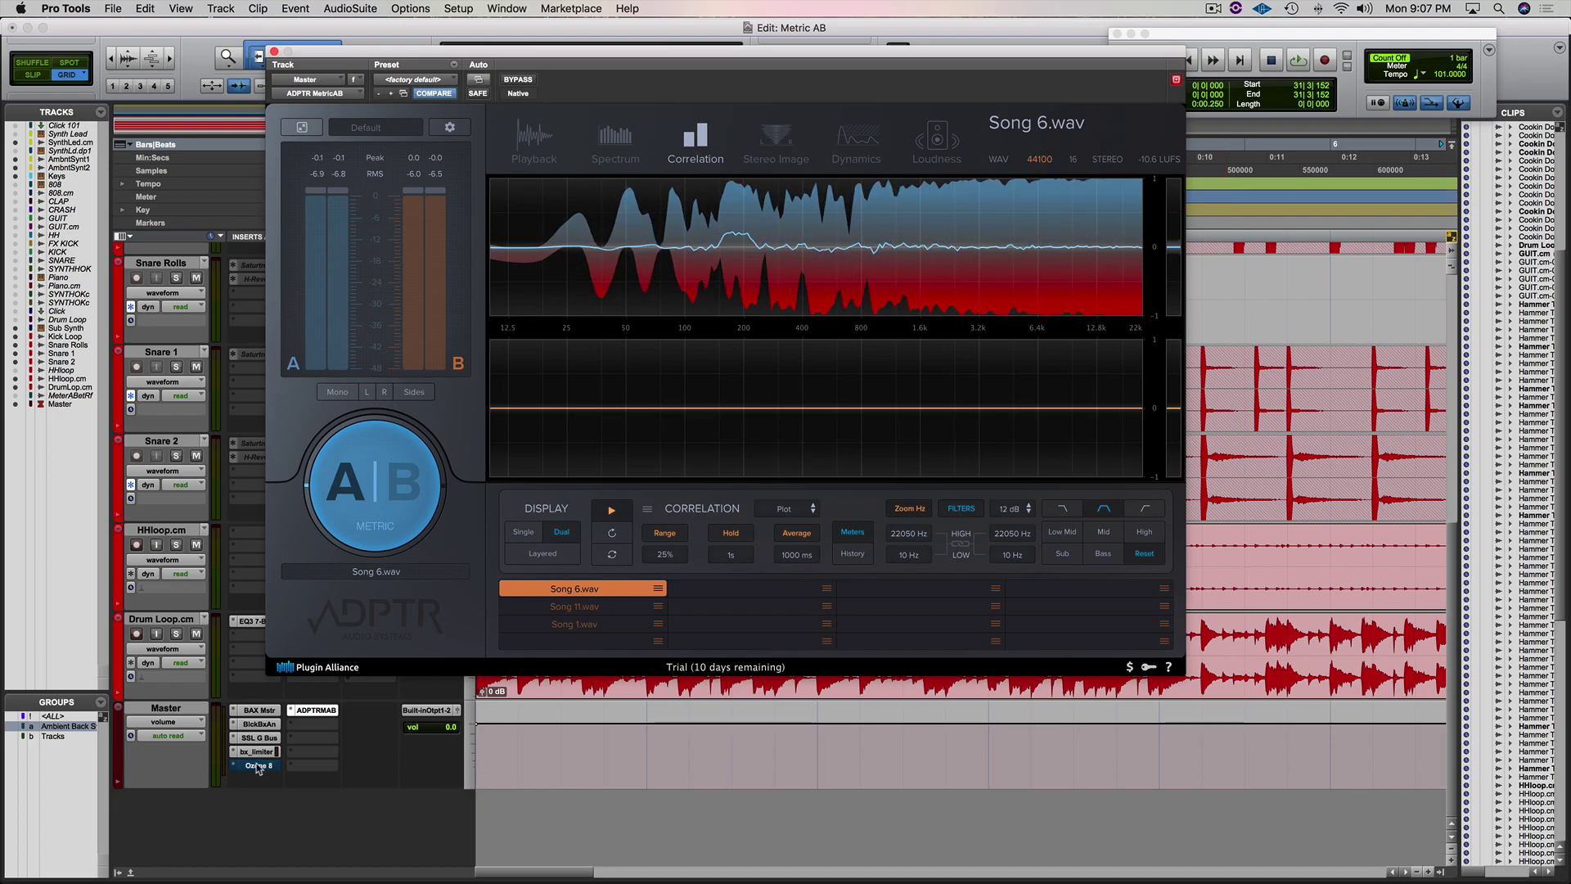
pyautogui.keyDown('super'); pyautogui.click(257, 753); pyautogui.keyUp('super')
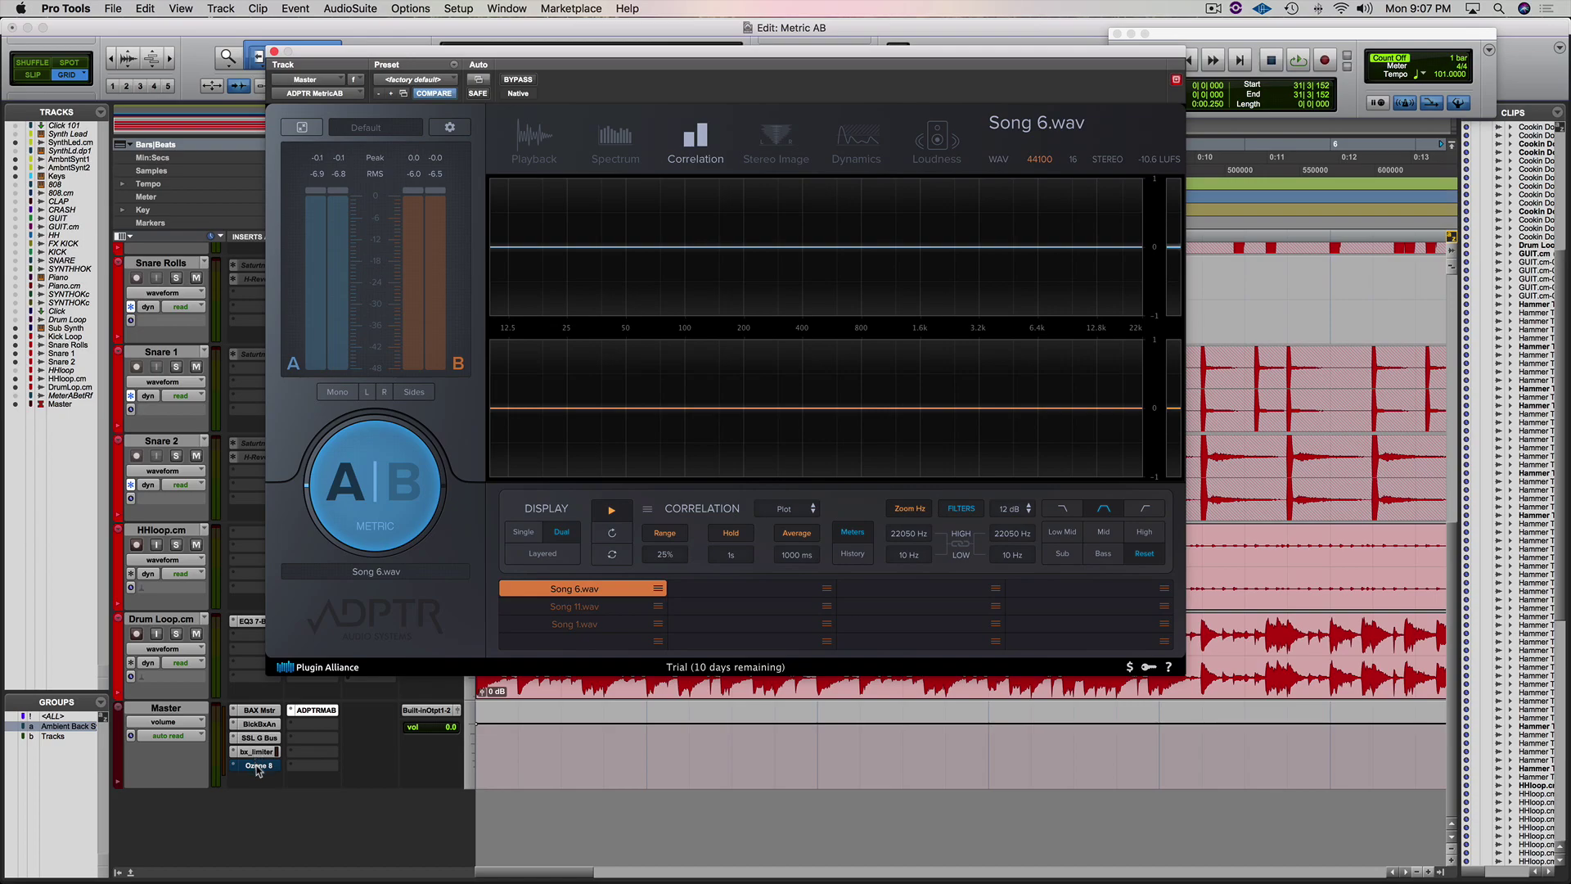
pyautogui.keyDown('super'); pyautogui.click(256, 766); pyautogui.keyUp('super')
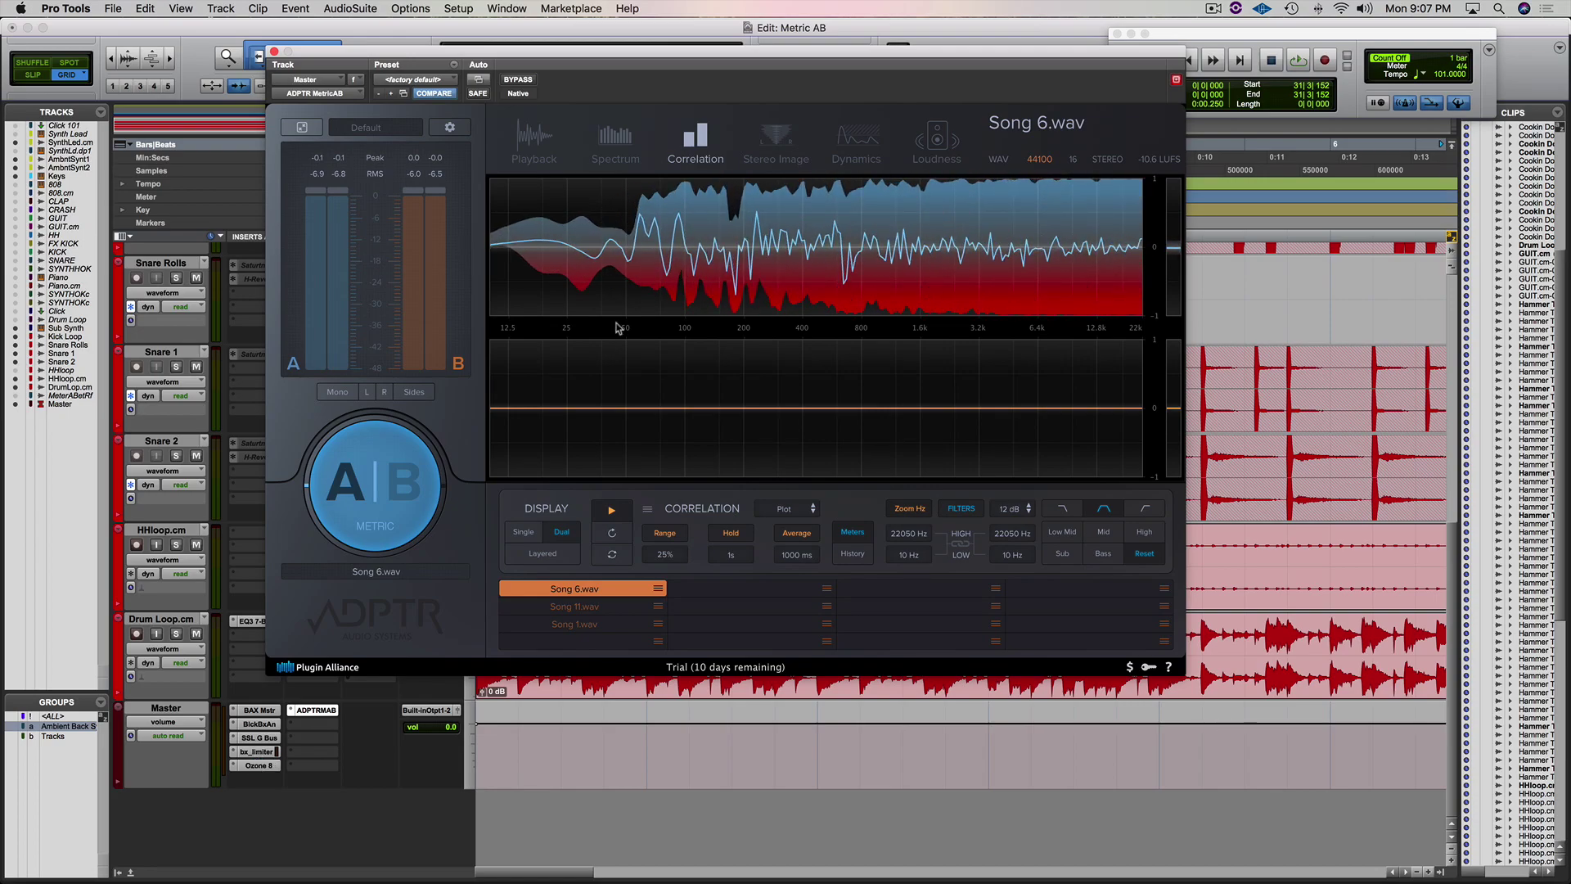
# - Examine the Stereo Image view during playback in Single and Dual, and set the display to Layered
pyautogui.click(774, 141)
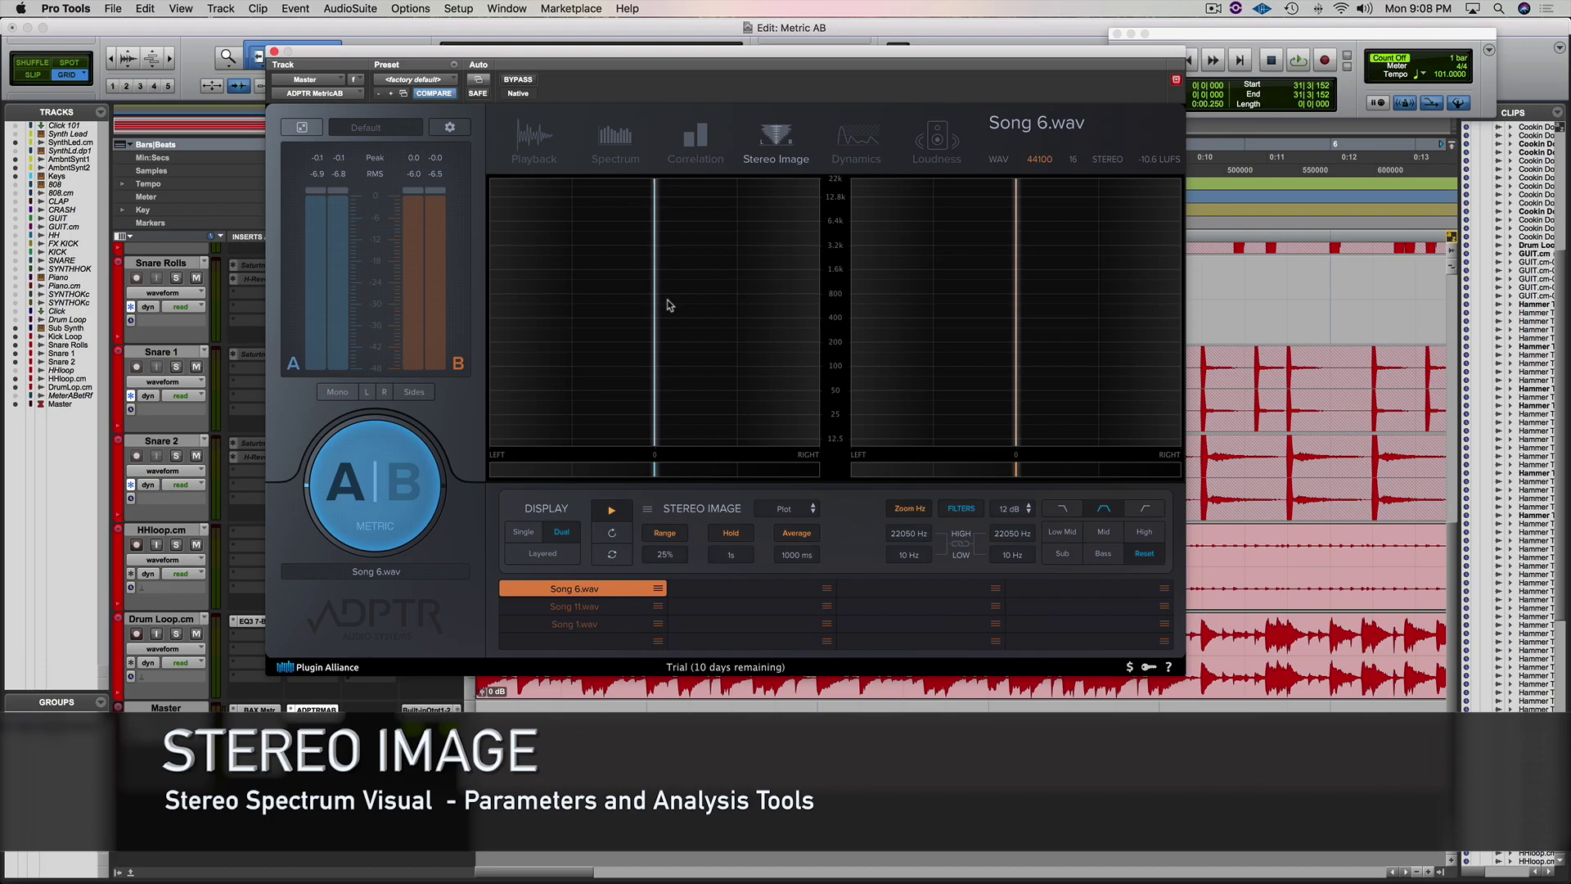
pyautogui.press('space')
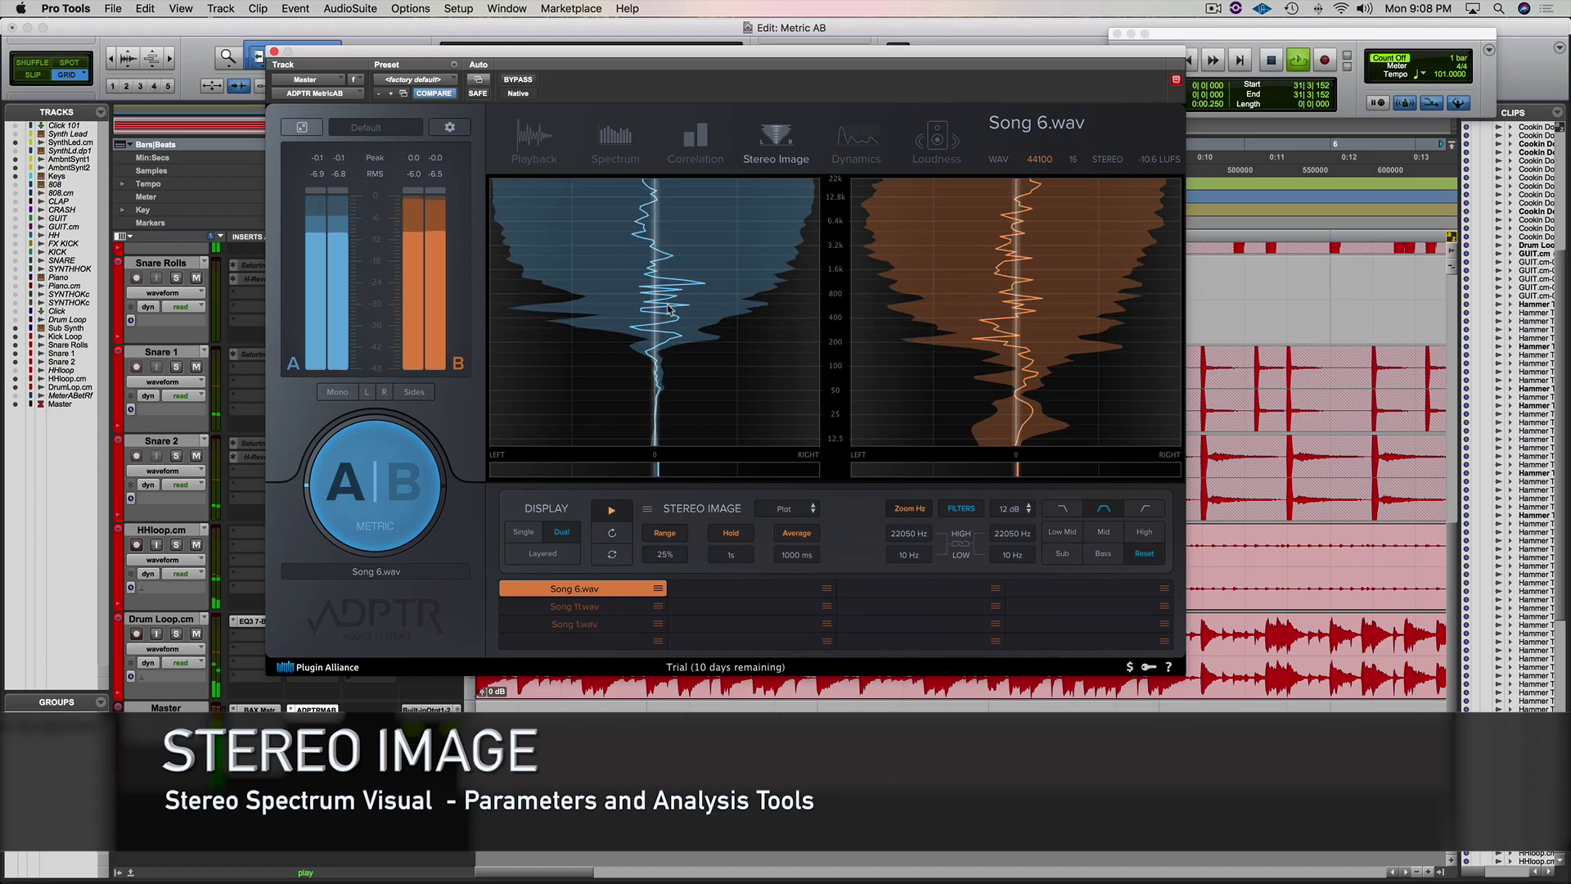
pyautogui.click(525, 533)
pyautogui.click(562, 532)
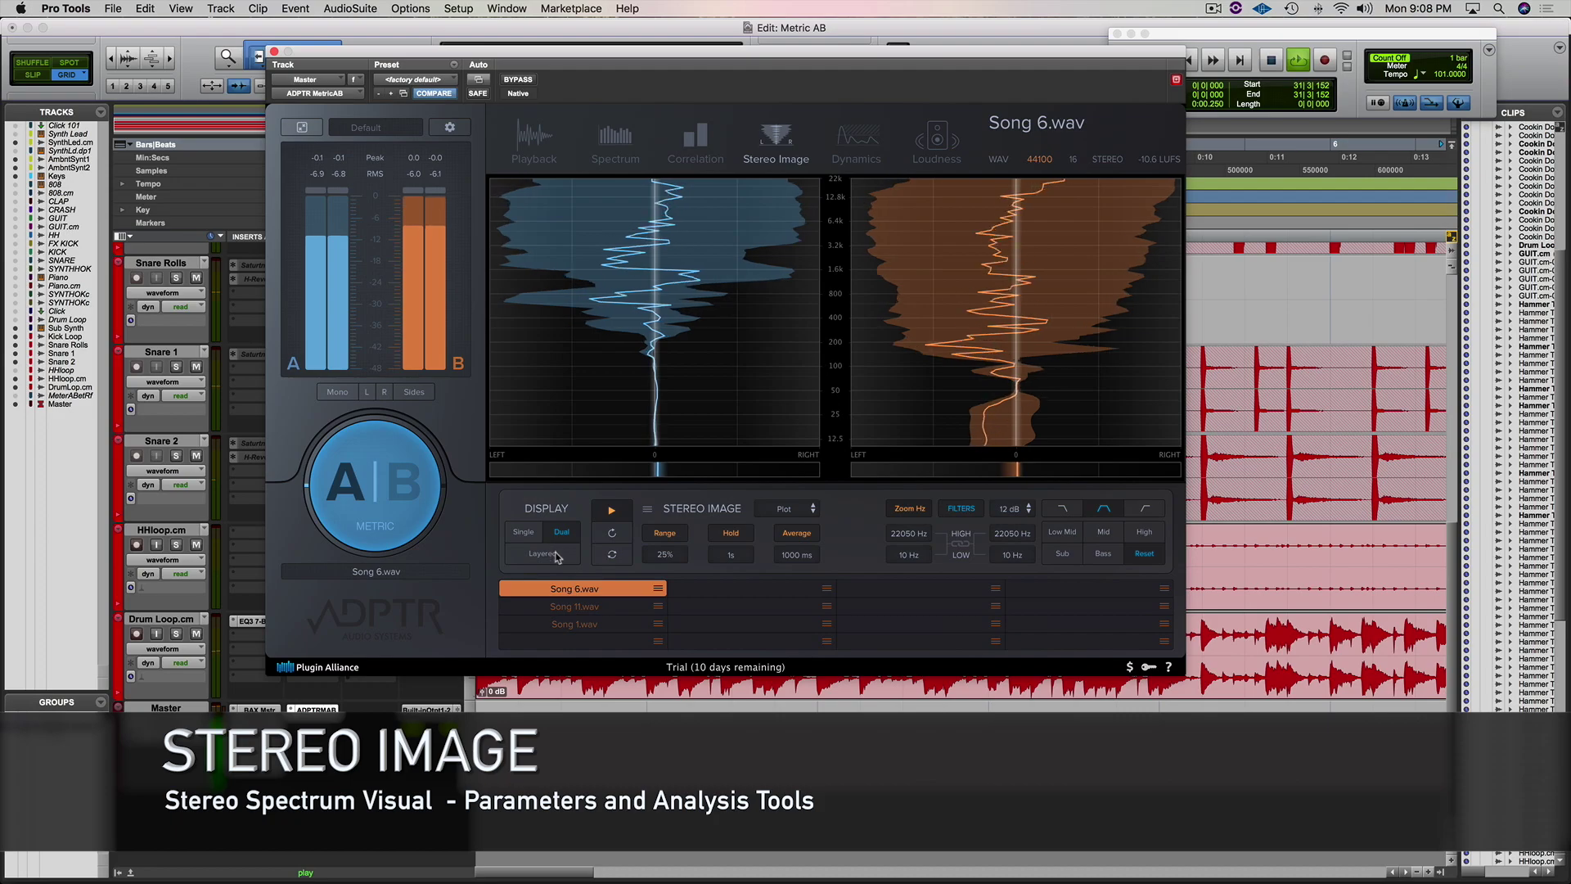
pyautogui.click(542, 554)
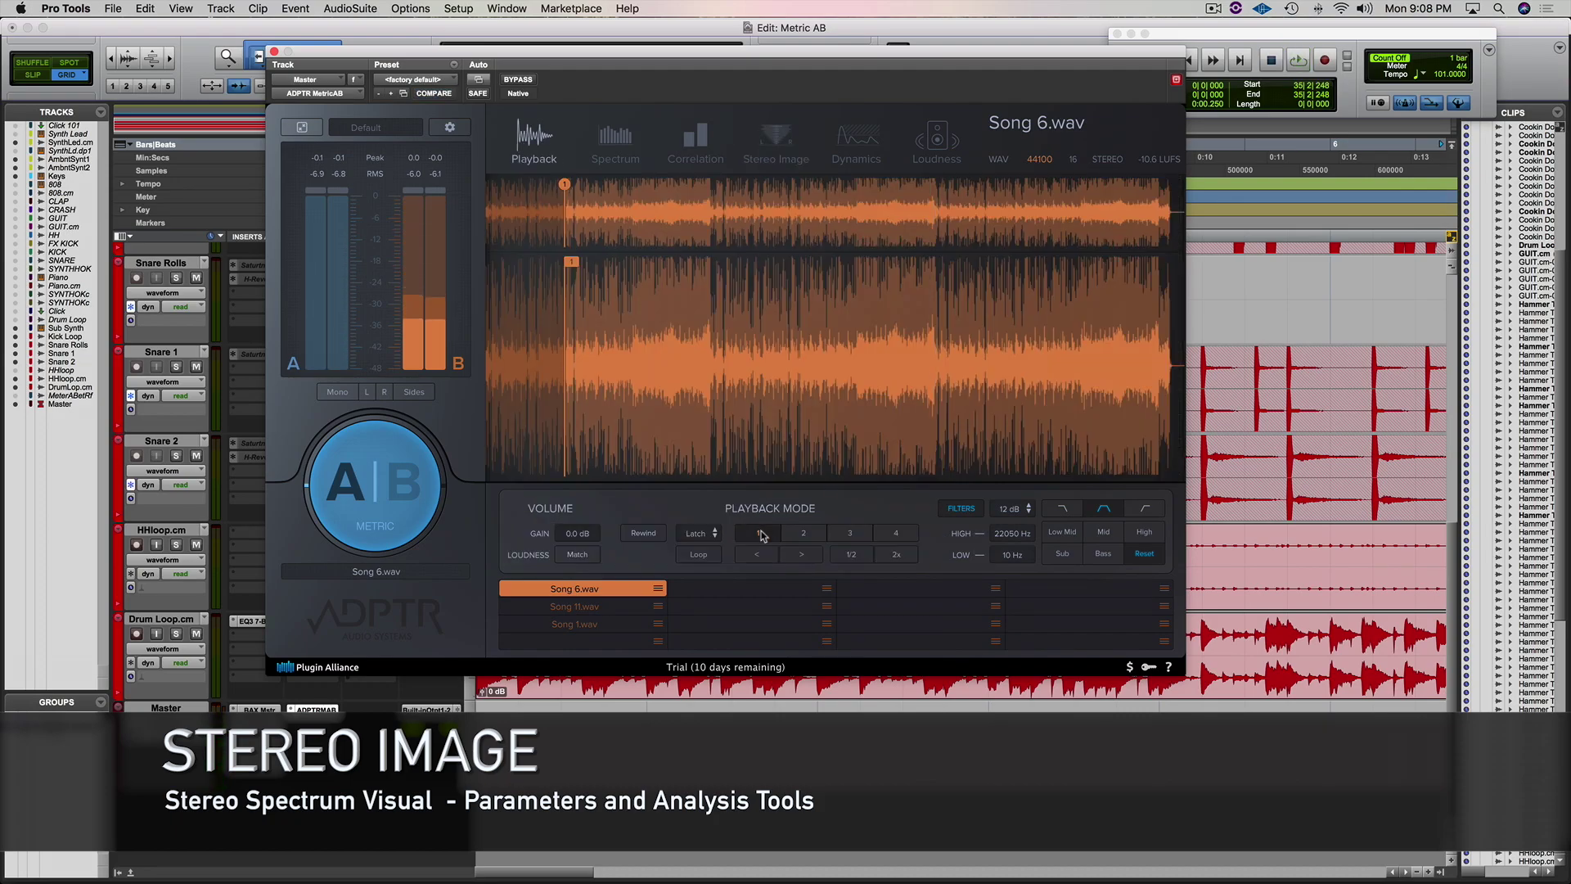
# - Remove cue point 1 from the Song 6 reference waveform and restart playback from the beginning of the session
pyautogui.click(699, 534)
pyautogui.click(663, 564)
pyautogui.rightClick(571, 262)
pyautogui.click(607, 268)
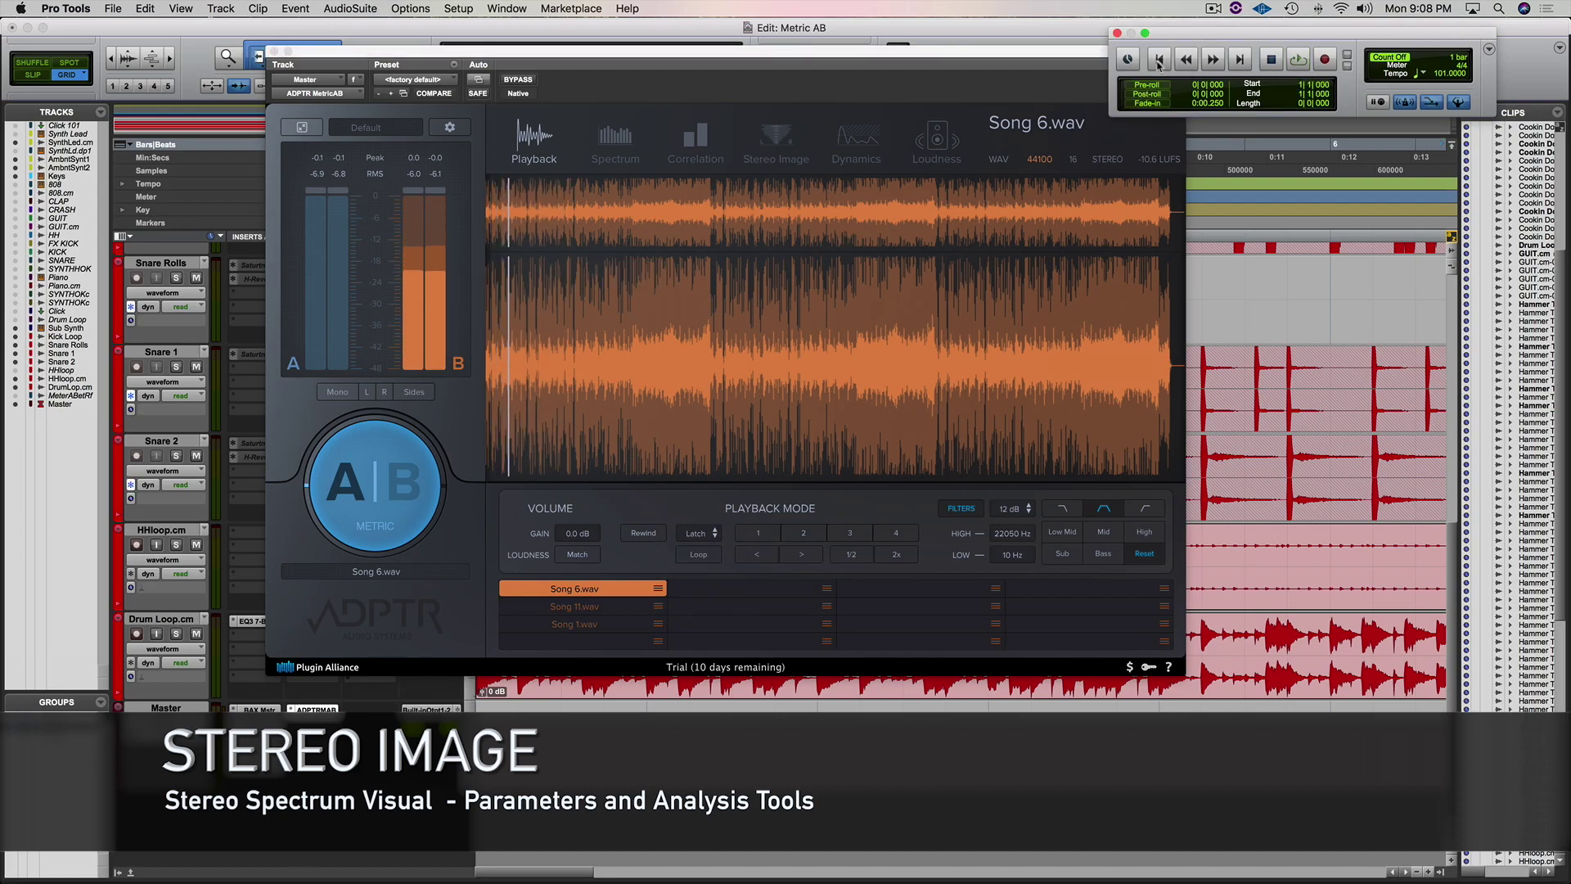
pyautogui.press('space')
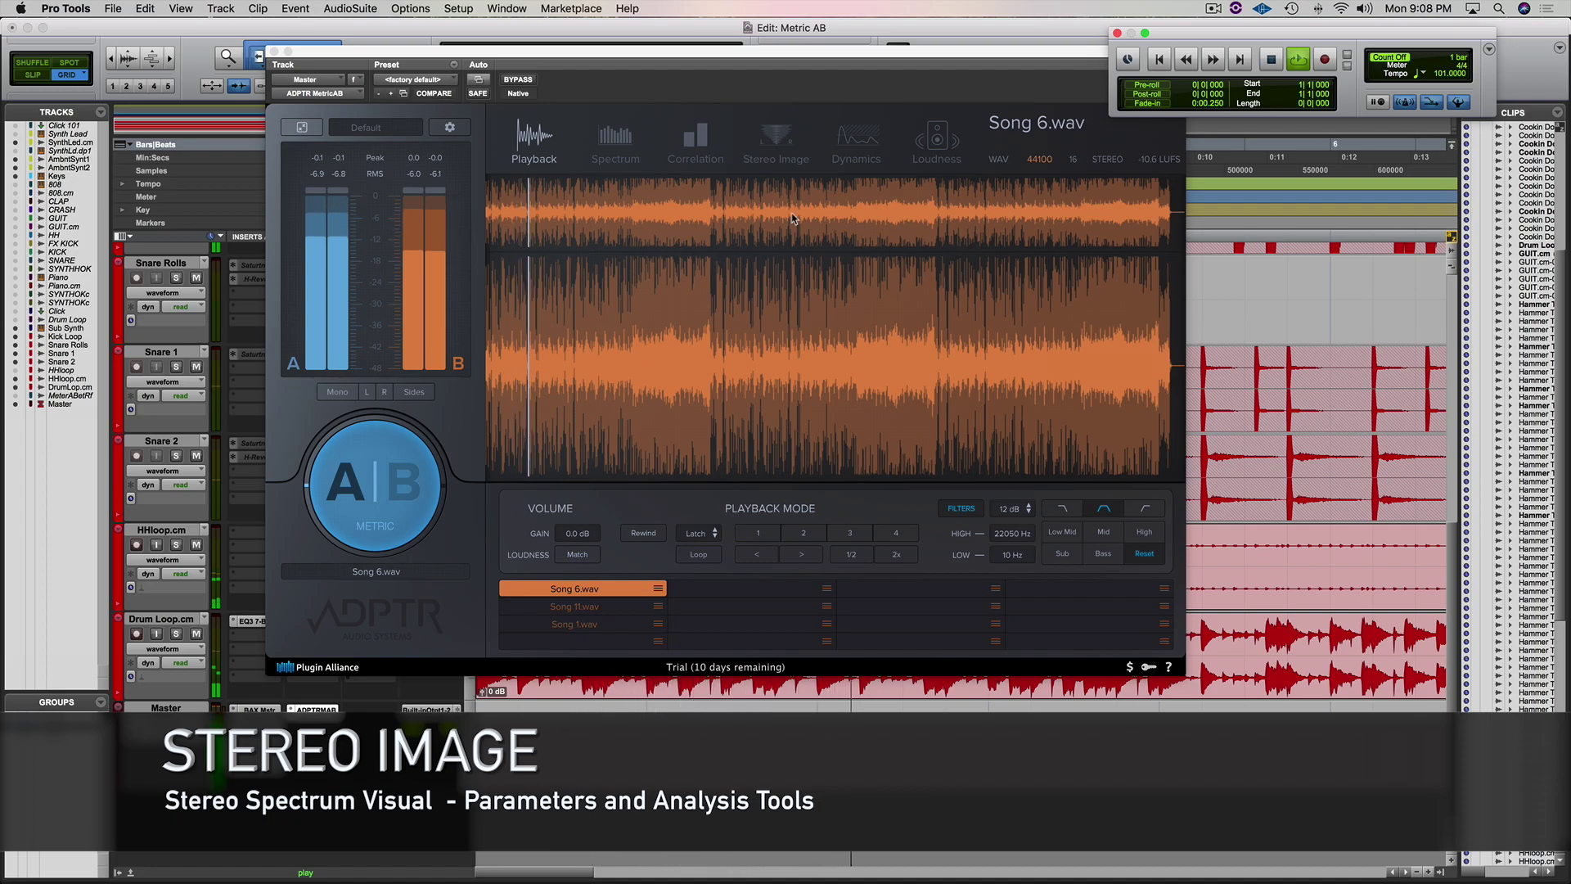
# - Compare A and B in the Stereo Image view in Dual and Layered display, returning to A before stopping playback
pyautogui.click(773, 157)
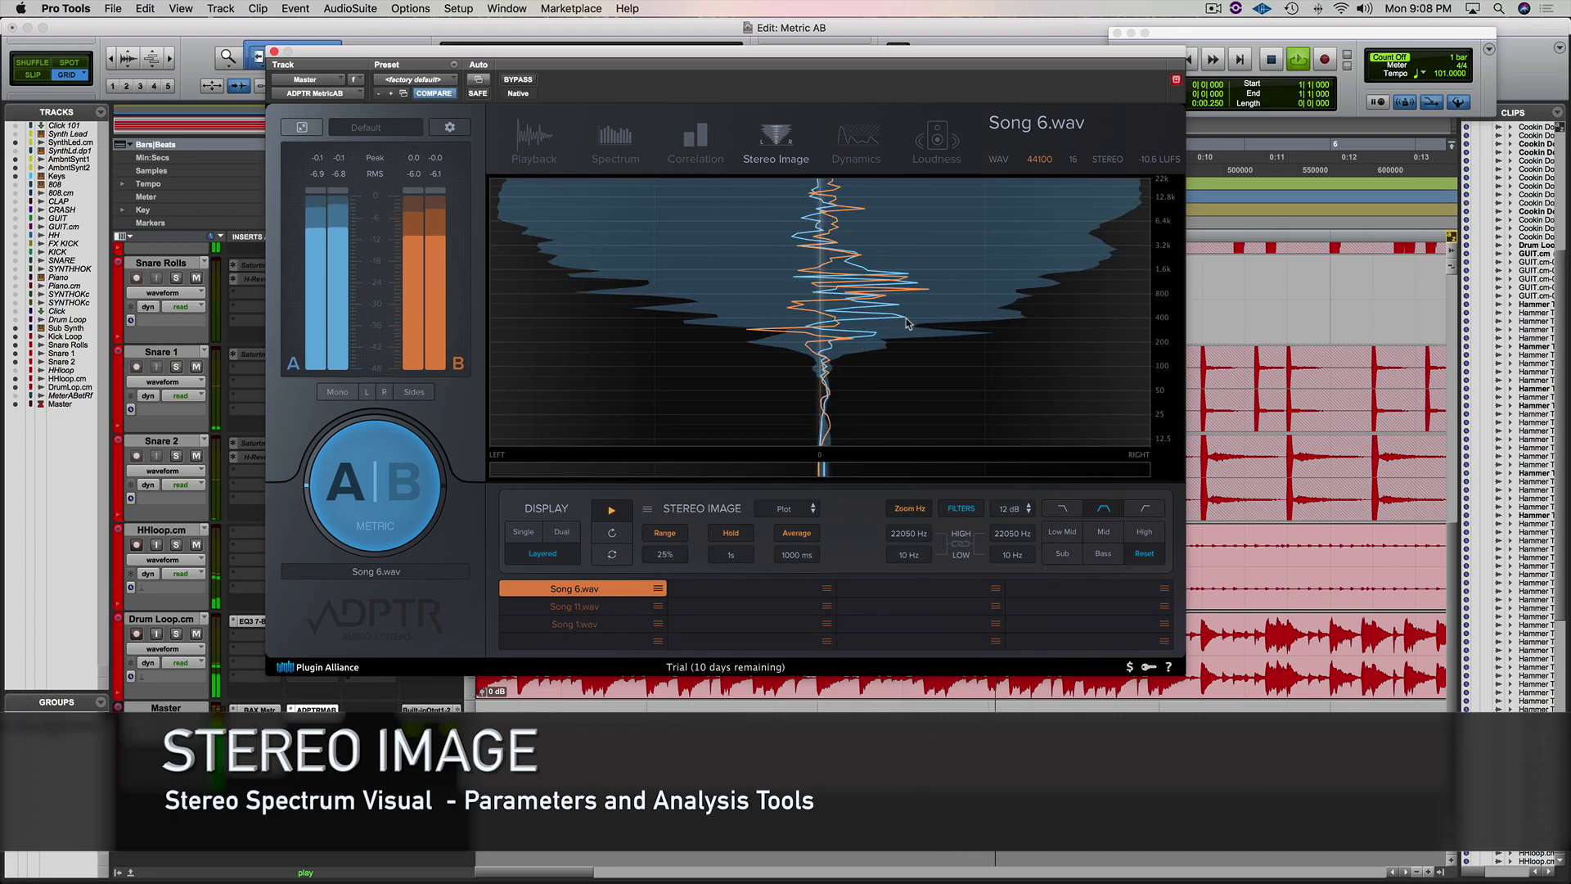
pyautogui.click(561, 533)
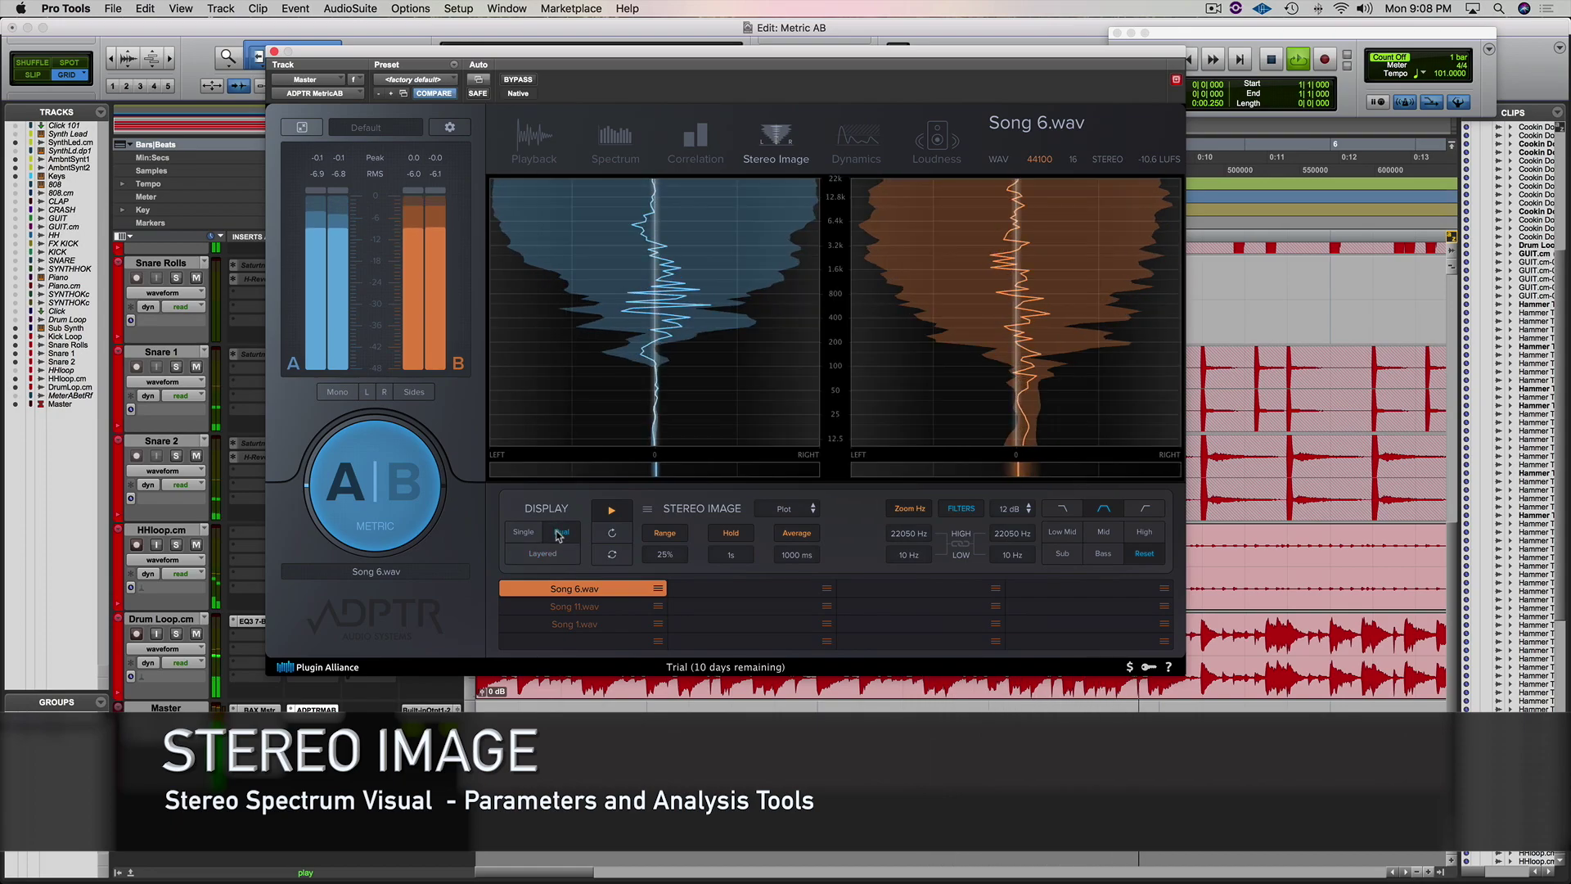
pyautogui.click(543, 554)
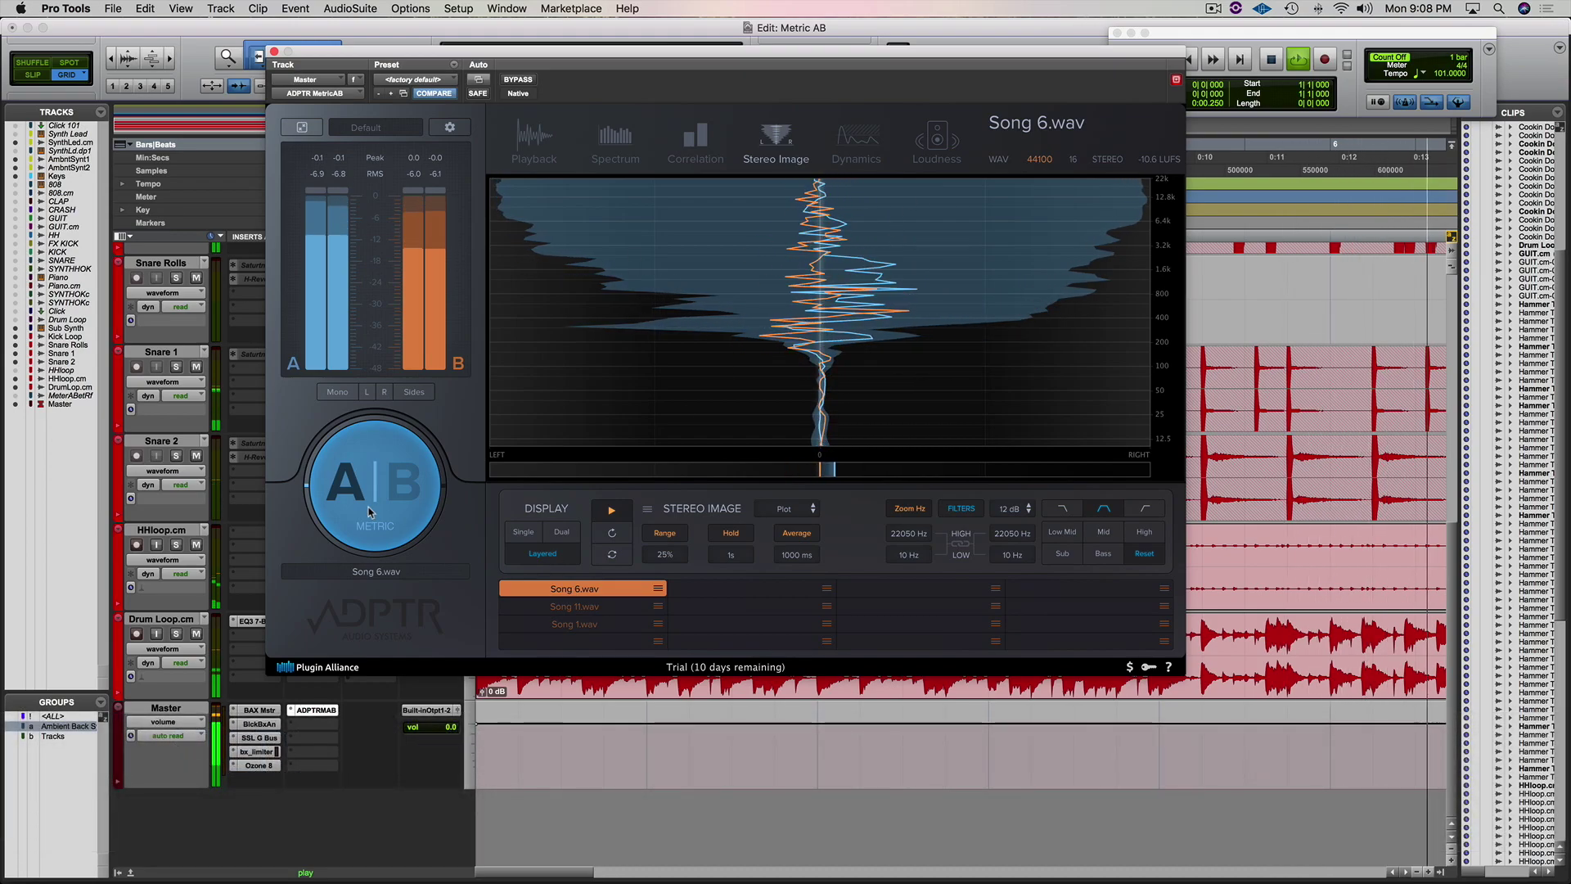
pyautogui.click(369, 509)
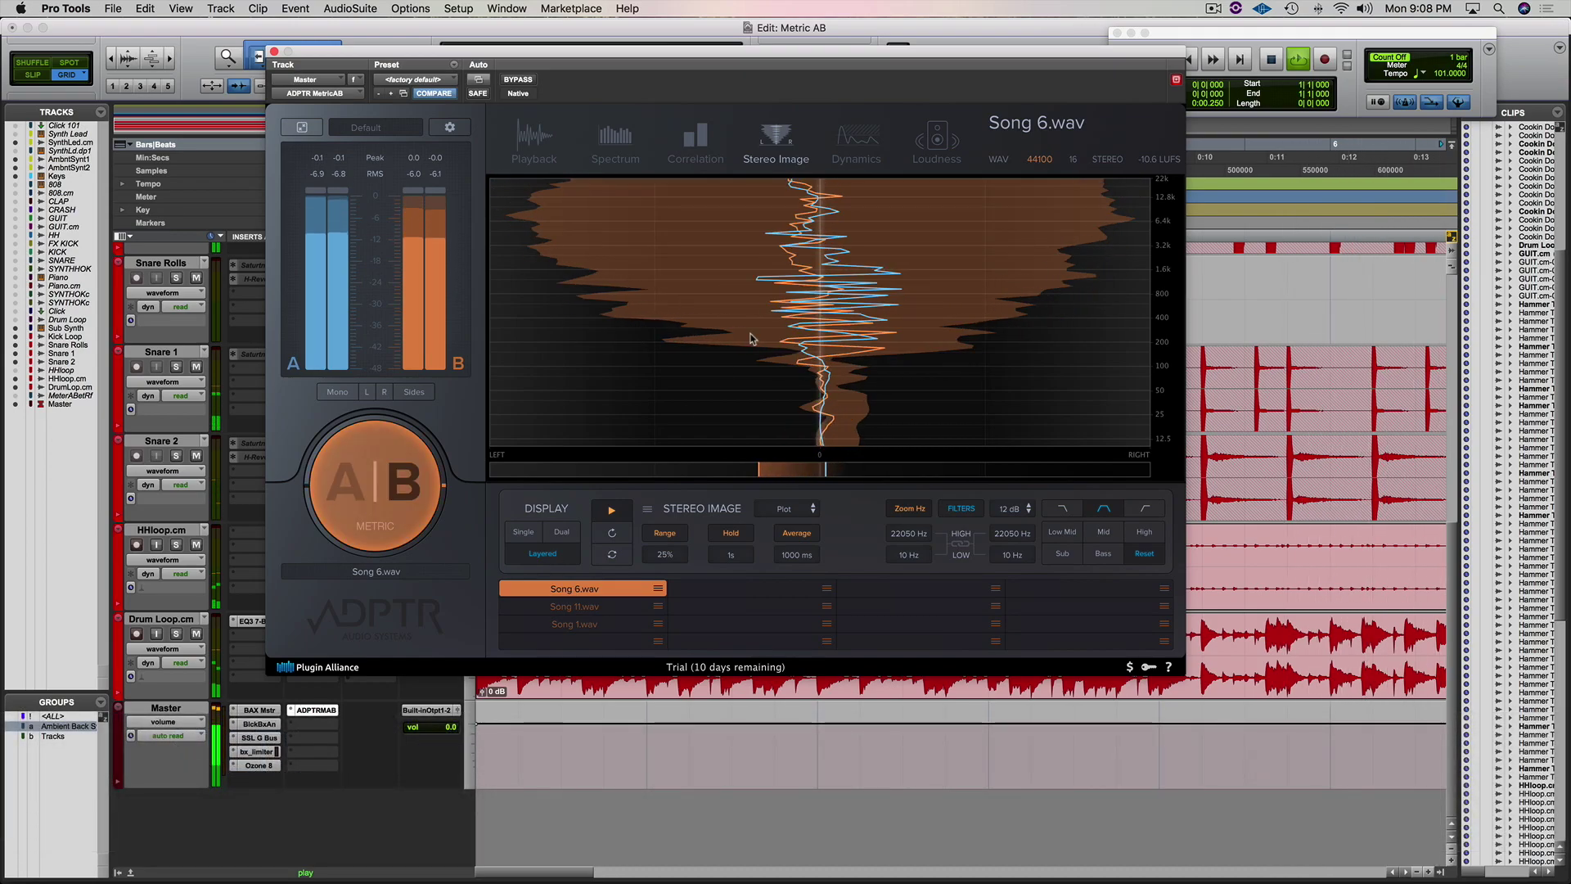
pyautogui.click(396, 483)
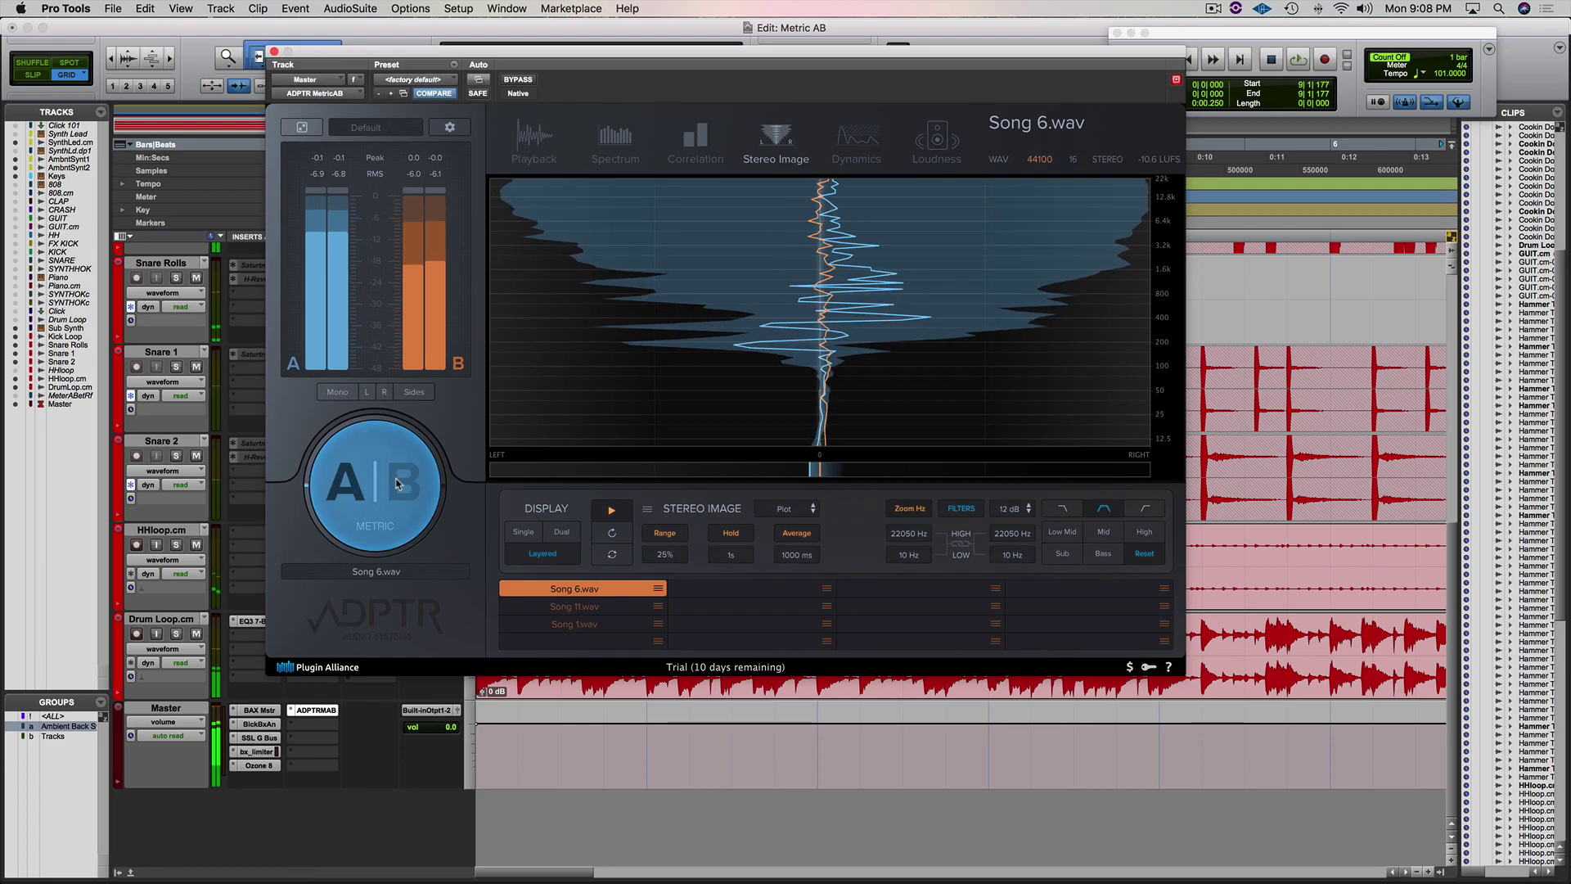
pyautogui.press('space')
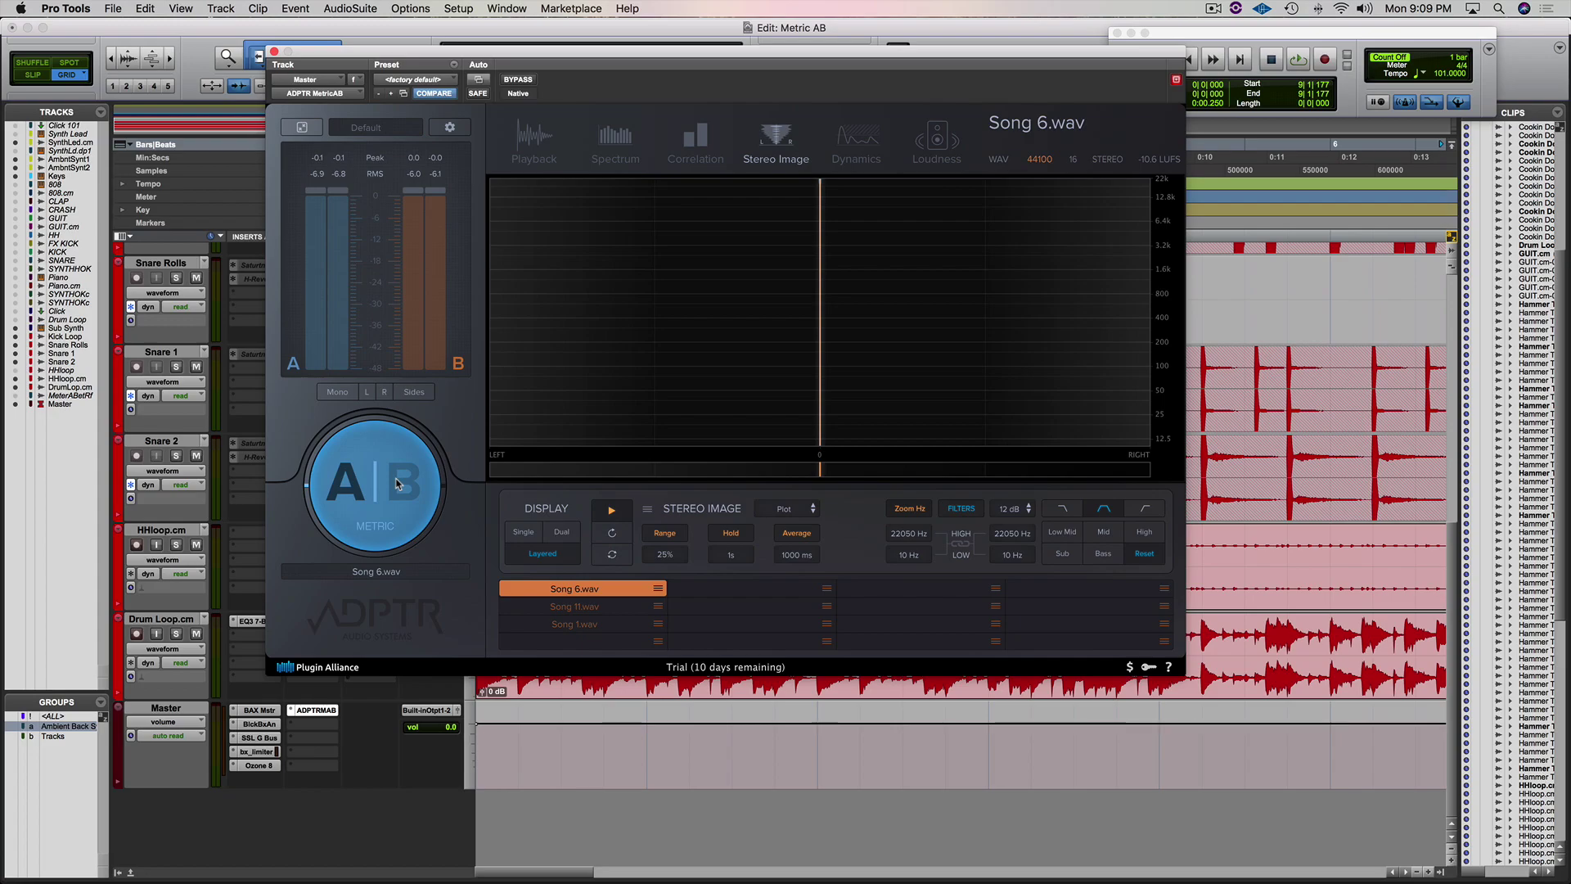
# - Compare the mix and the Song 6 reference in the Dynamics view during playback, set the display to Dual, and stop playback
pyautogui.click(867, 143)
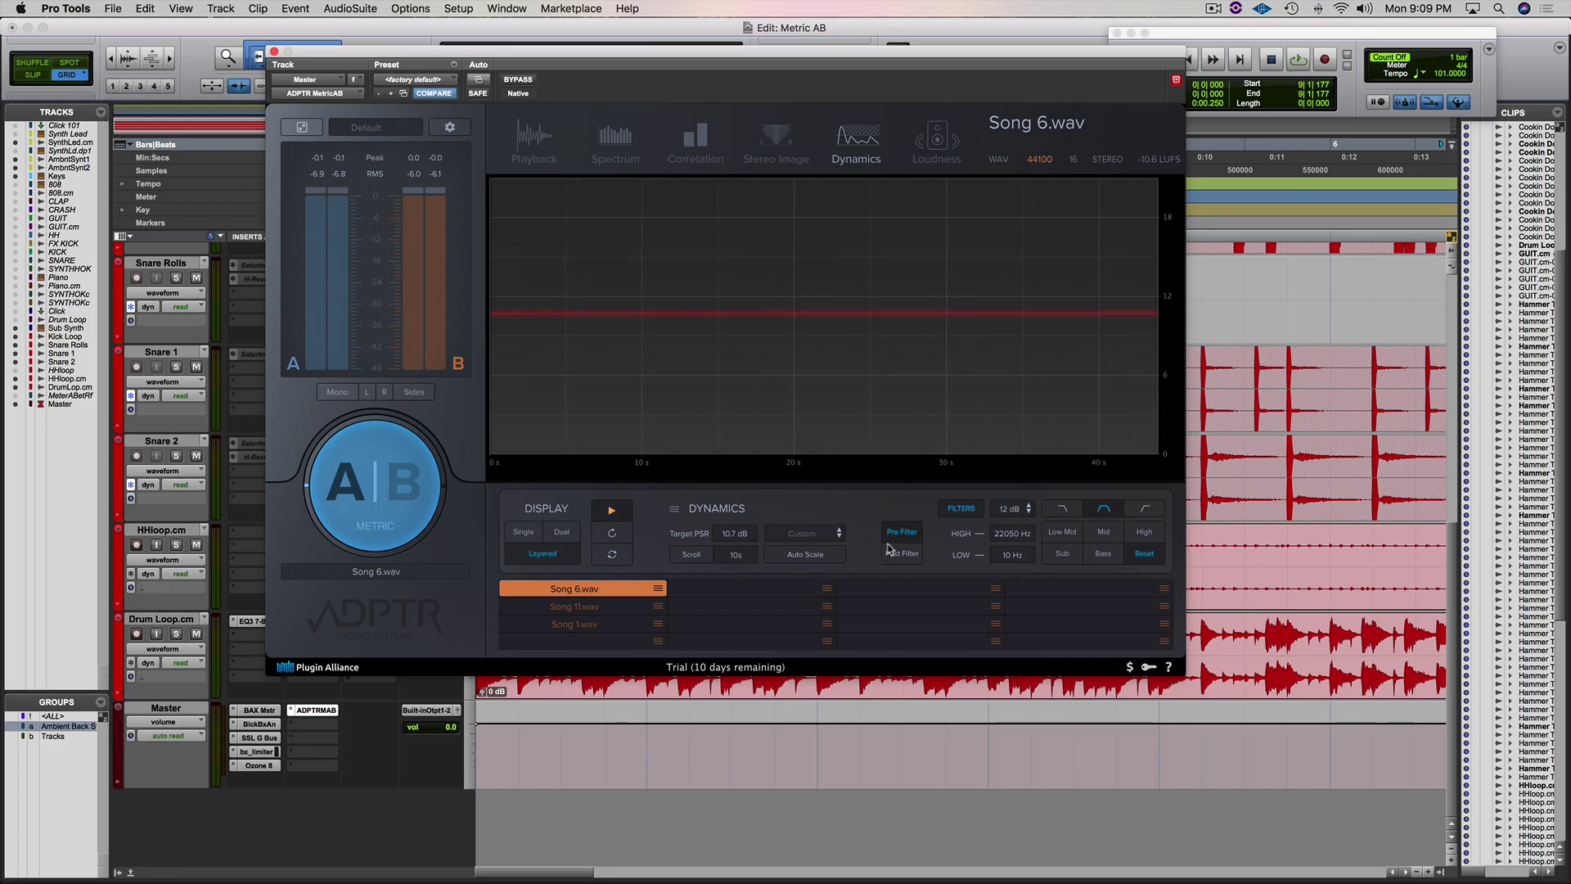
pyautogui.press('space')
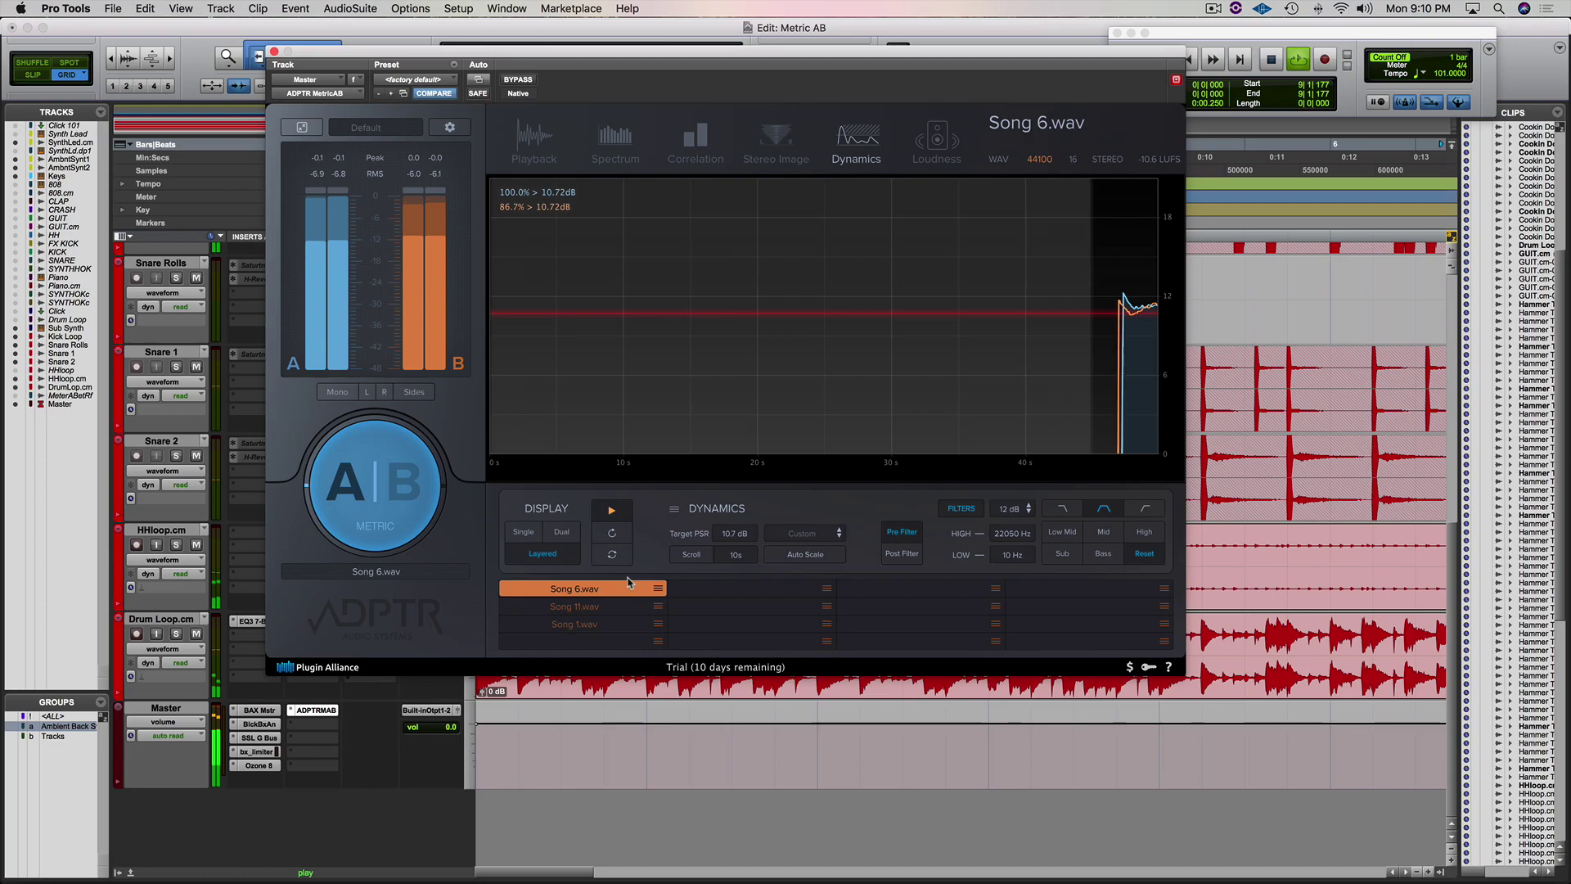
pyautogui.click(563, 533)
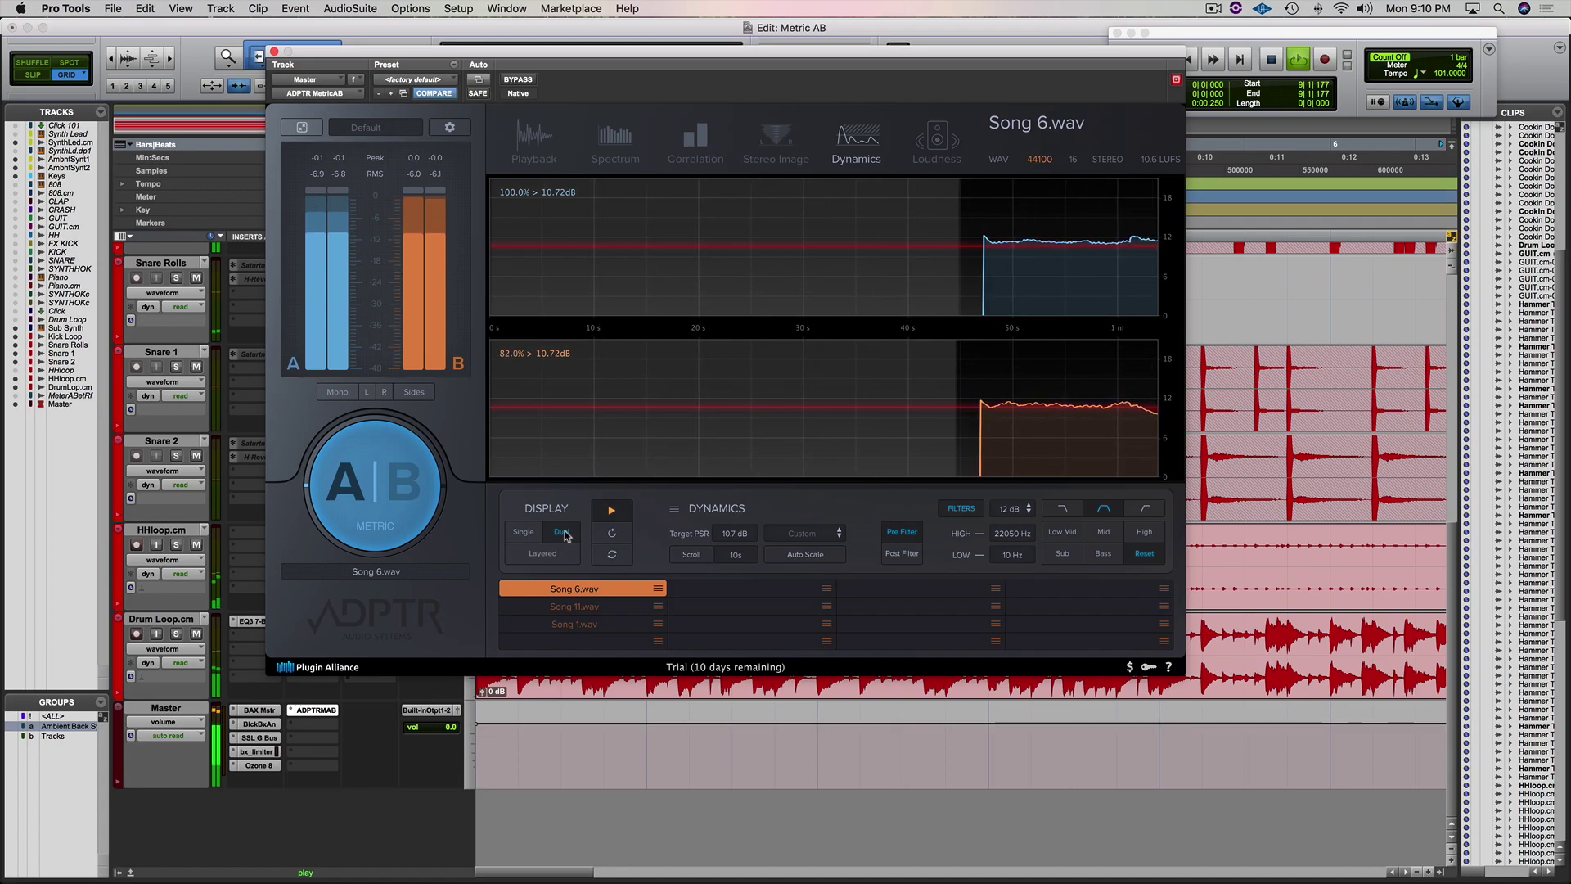
pyautogui.press('space')
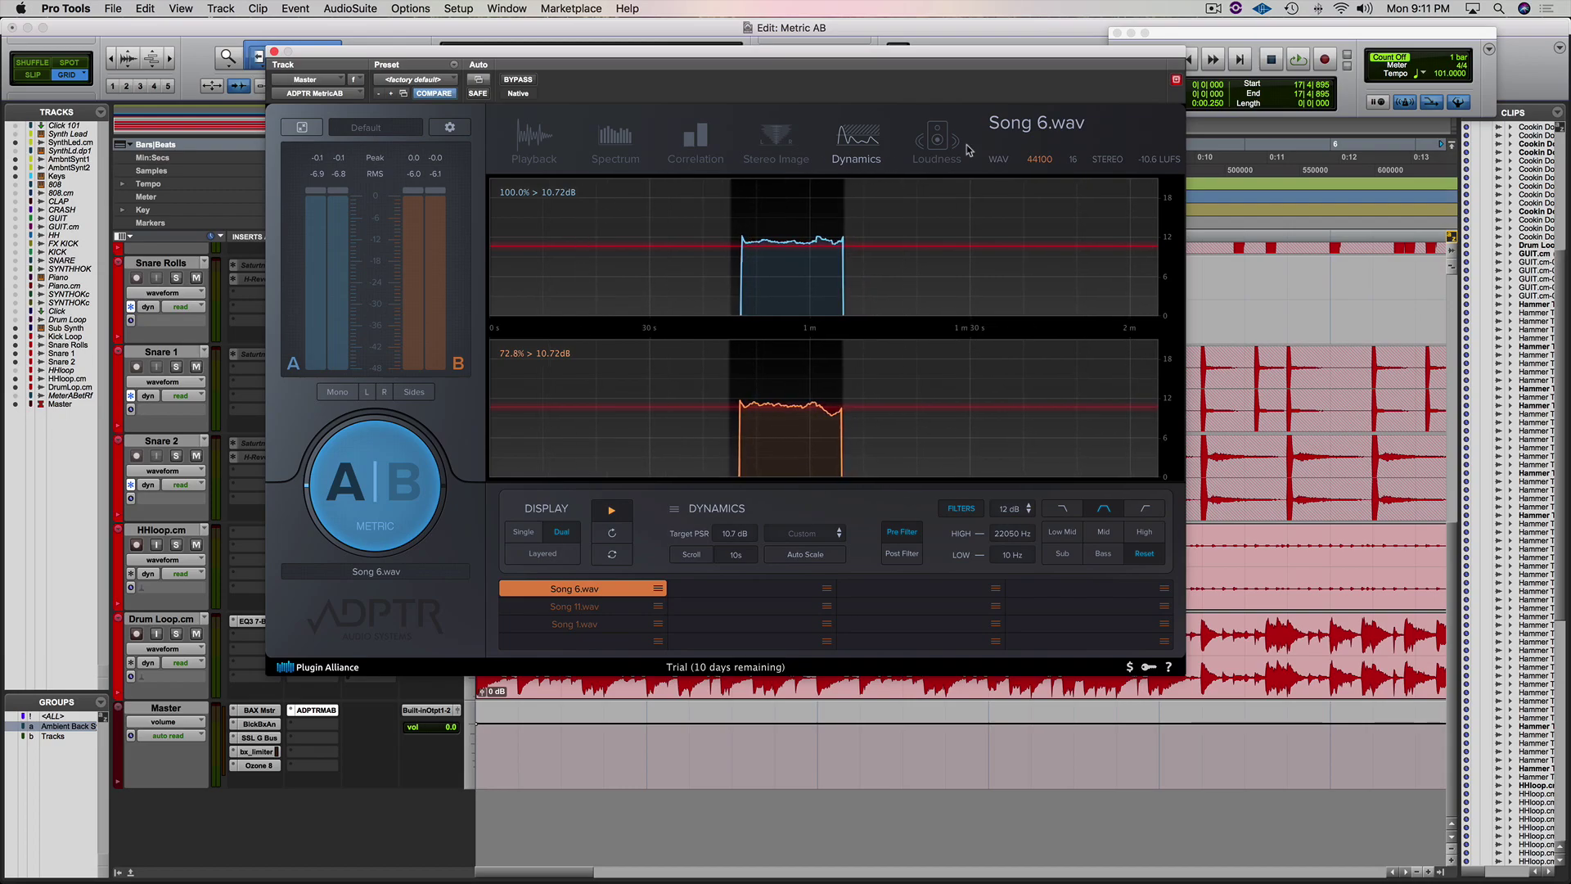
# - Play the session in the Loudness view to examine the mix and Song 6 loudness meters
pyautogui.click(938, 140)
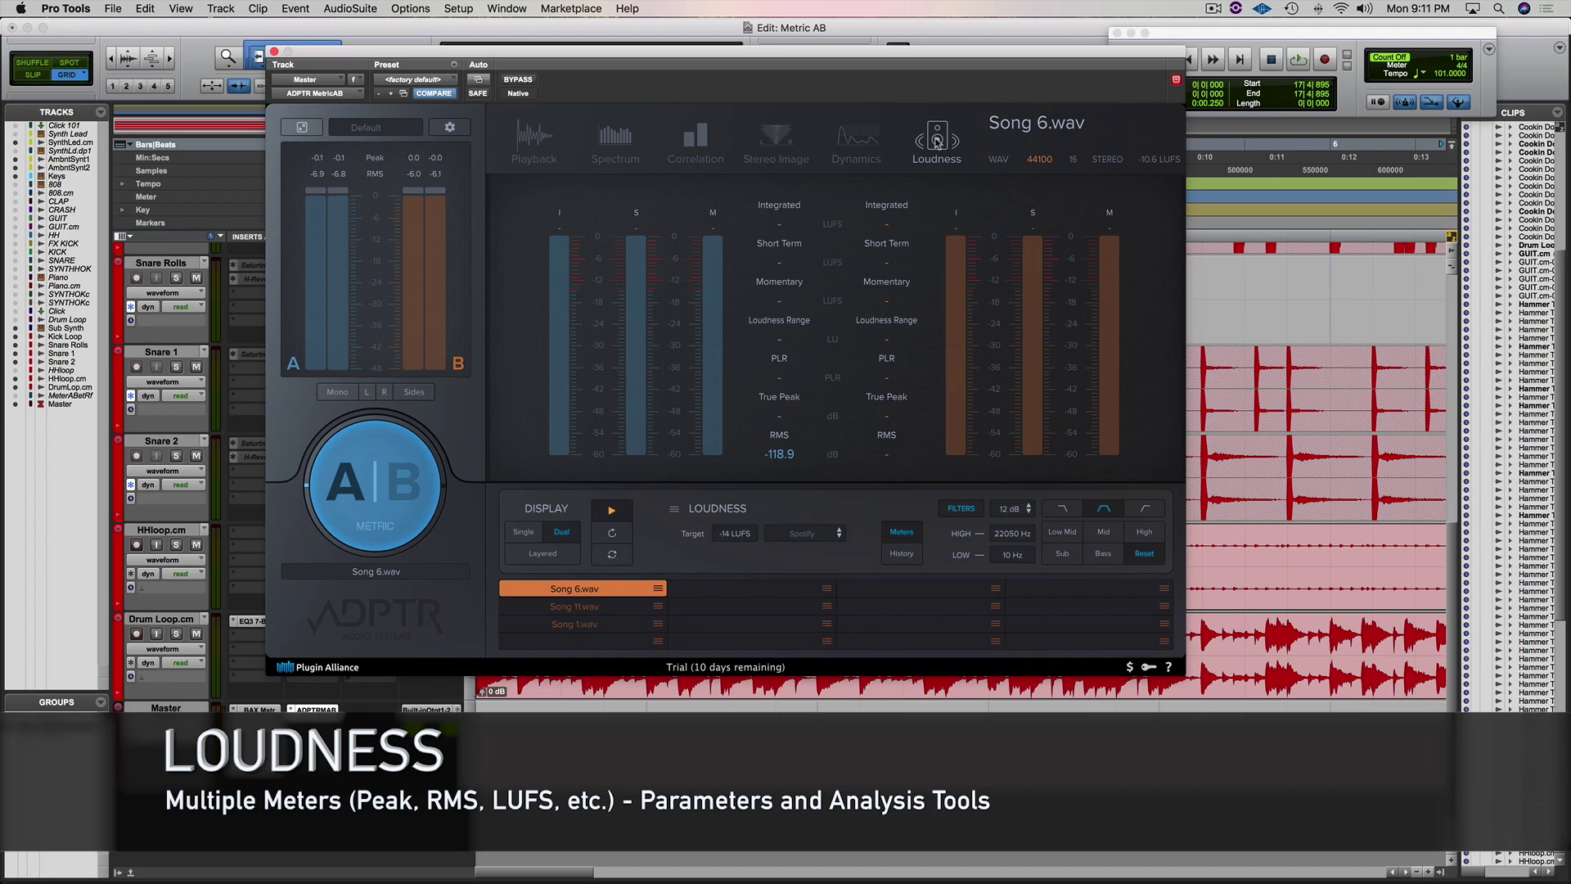
pyautogui.press('space')
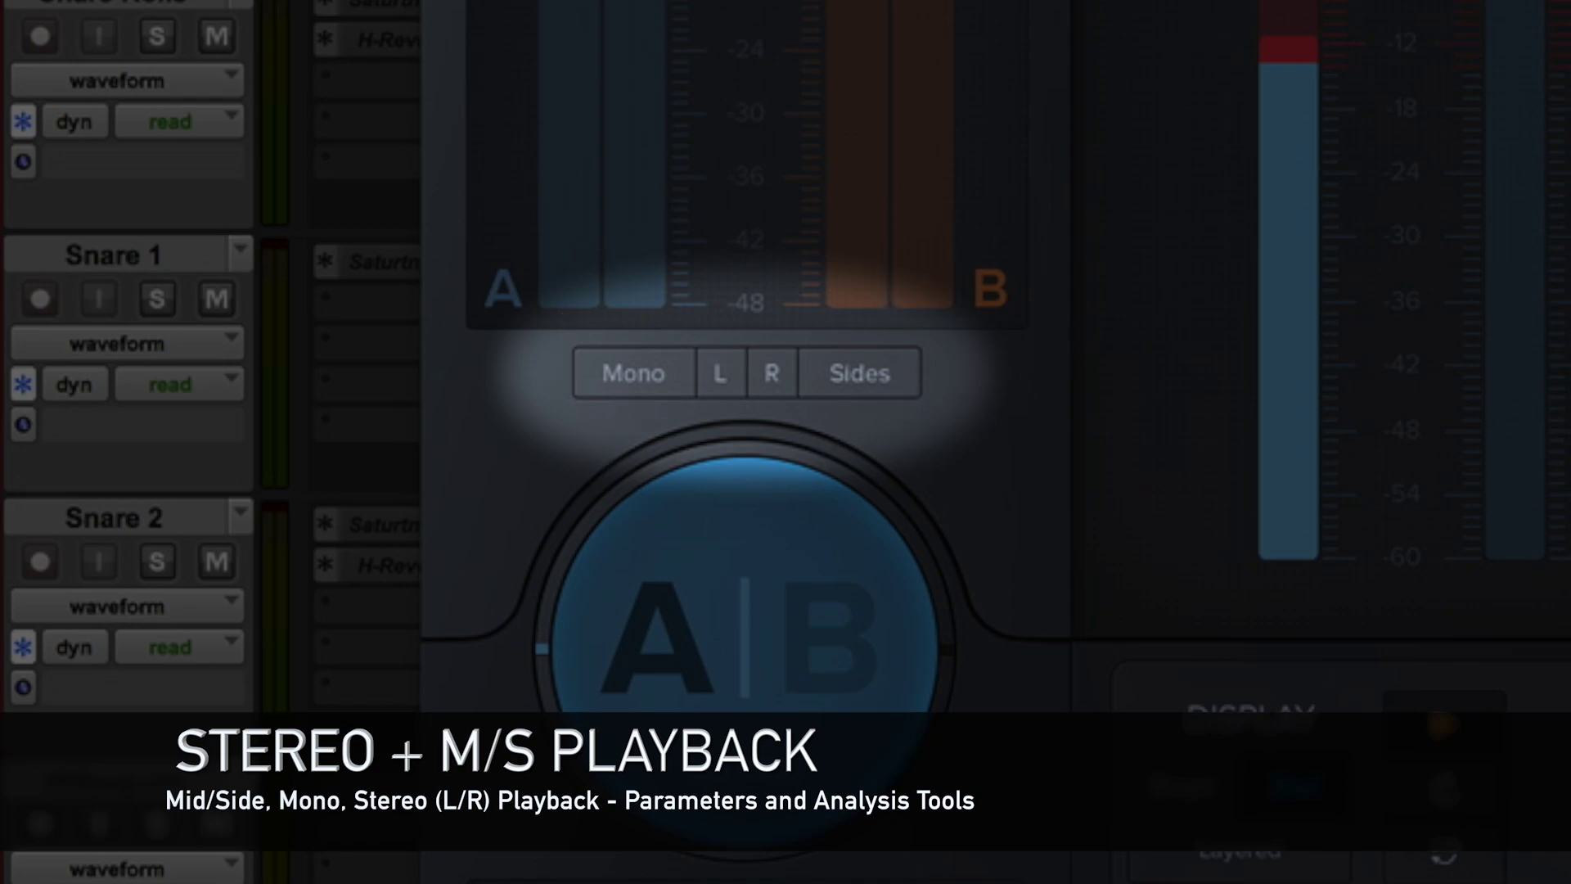
# - Resume playback and audition the mix in Mono, Sides, right-only and left-only monitoring
pyautogui.press('space')
pyautogui.click(647, 384)
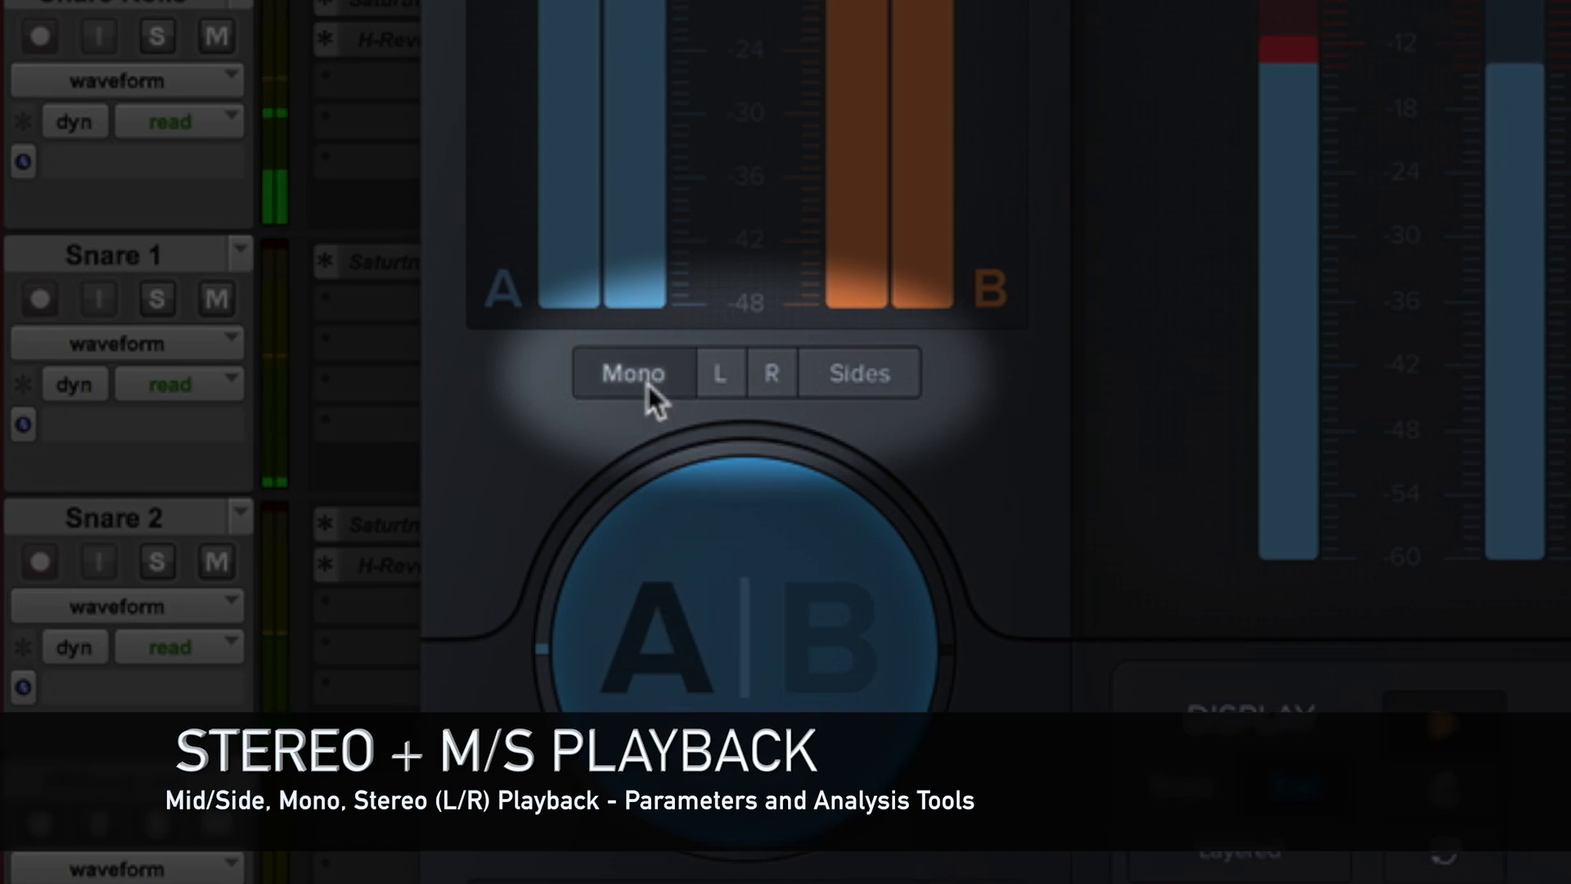
pyautogui.click(846, 376)
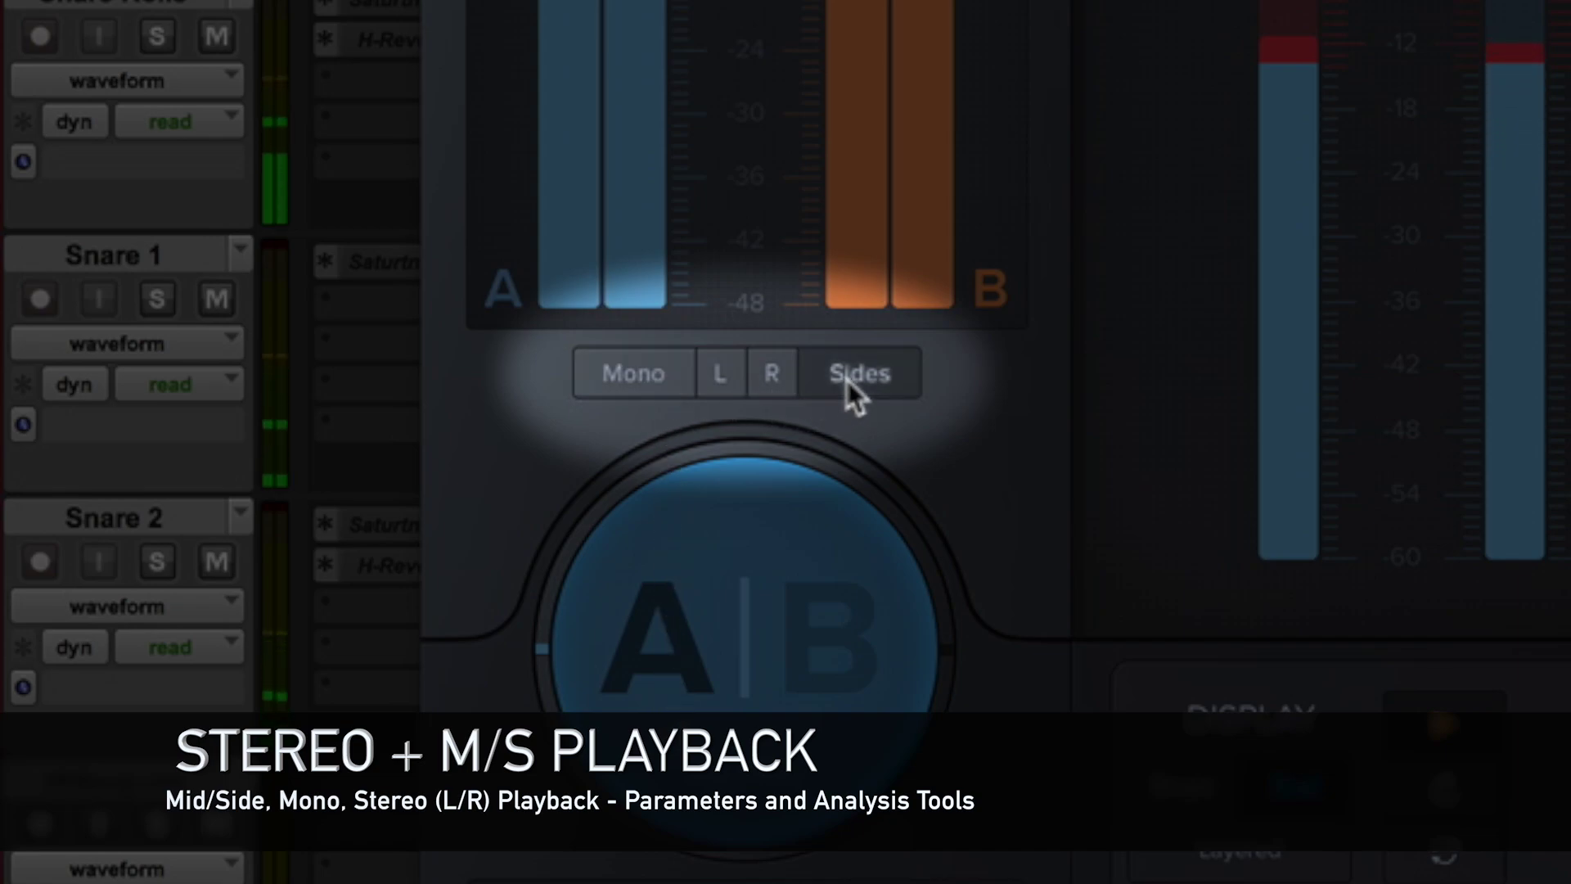
pyautogui.click(784, 377)
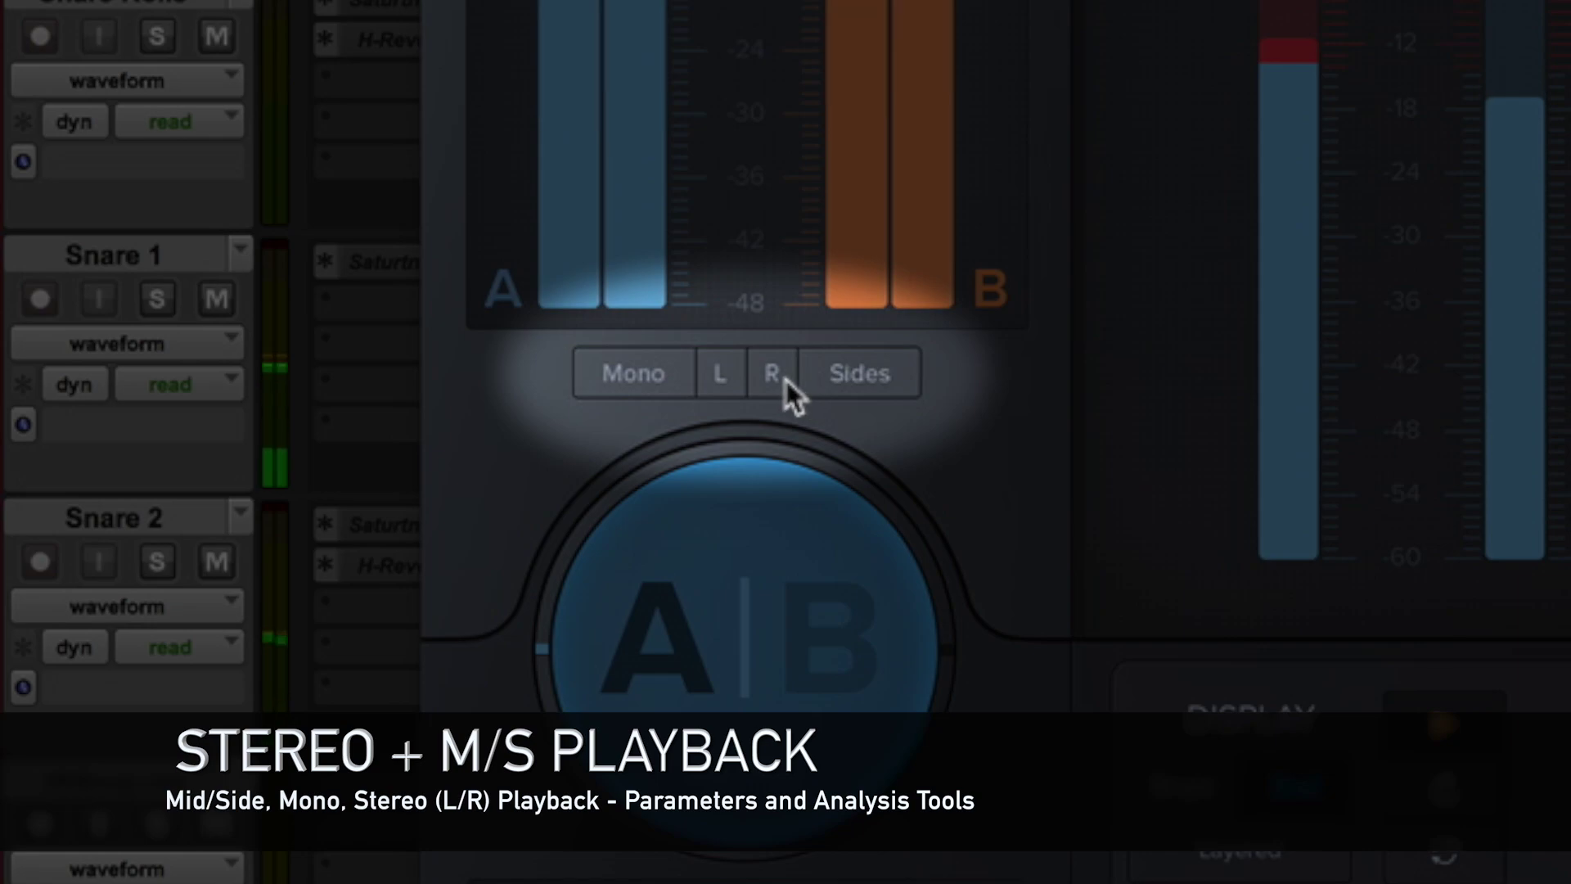
pyautogui.click(731, 368)
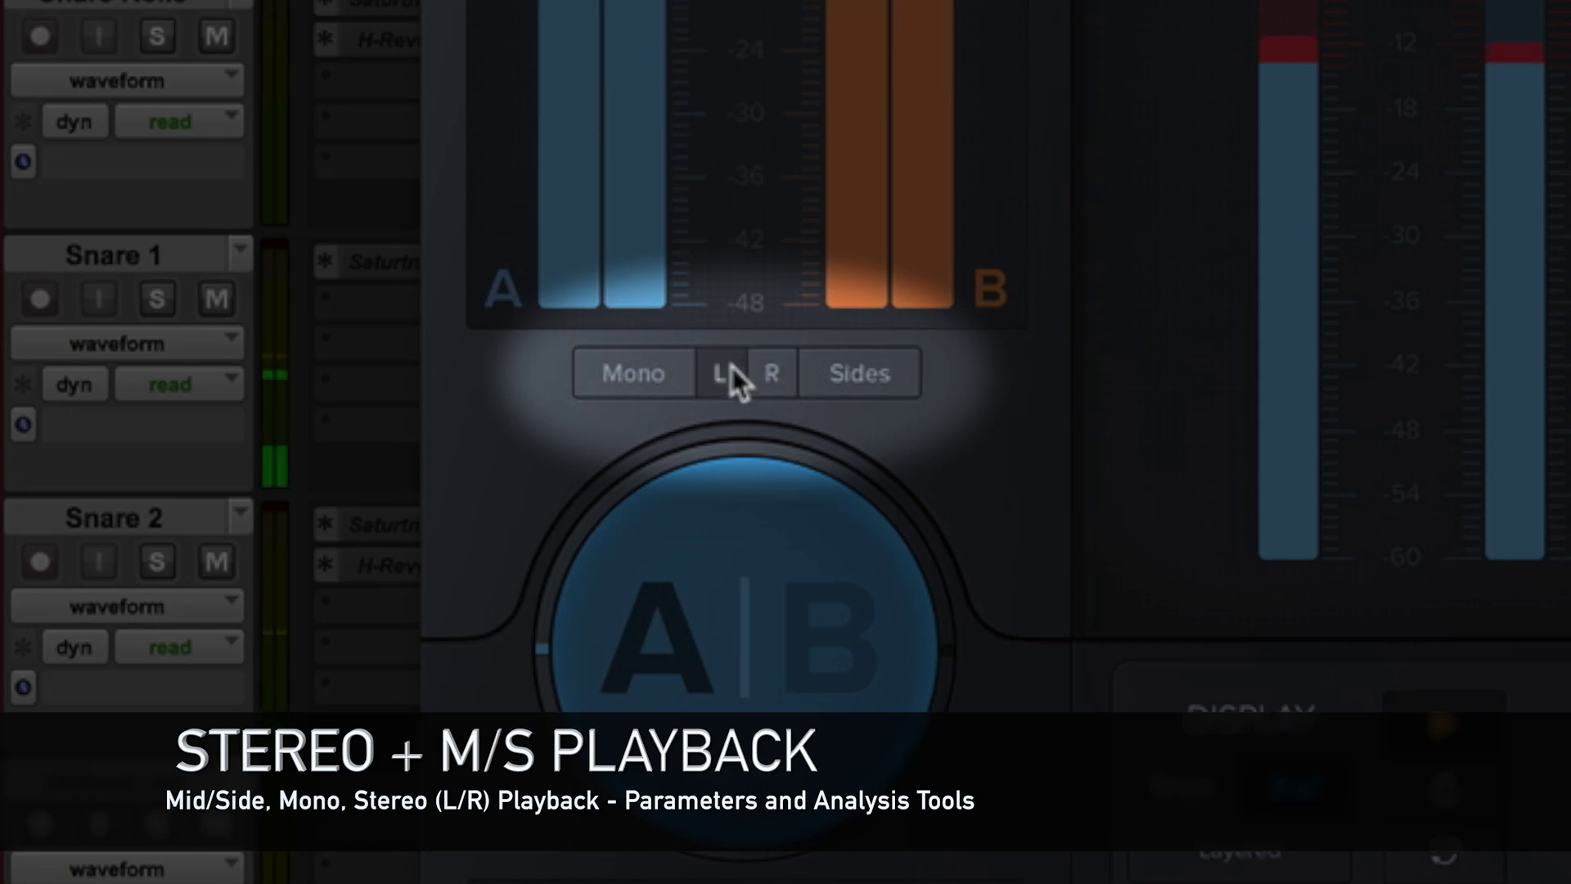